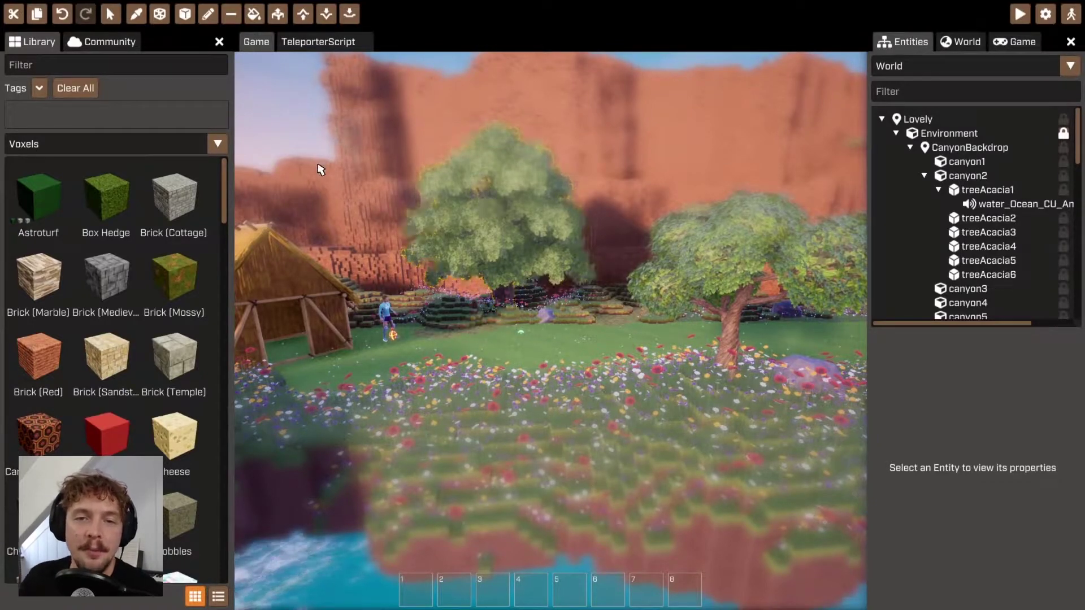
Show the Worlds assets in the library.
{"action": "left_click", "coordinate": [142, 151]}
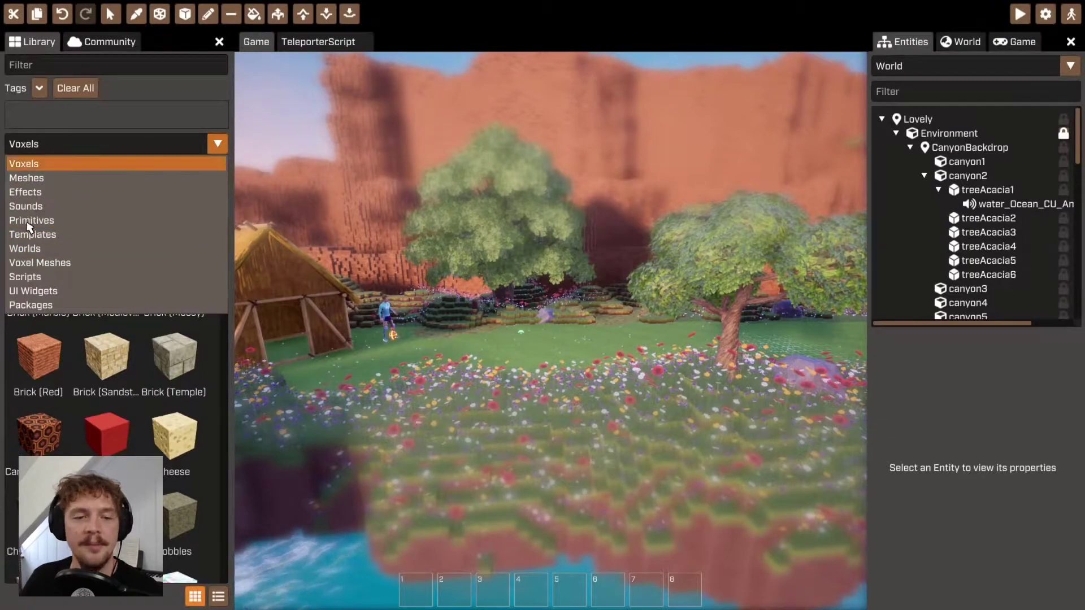
{"action": "left_click", "coordinate": [28, 252]}
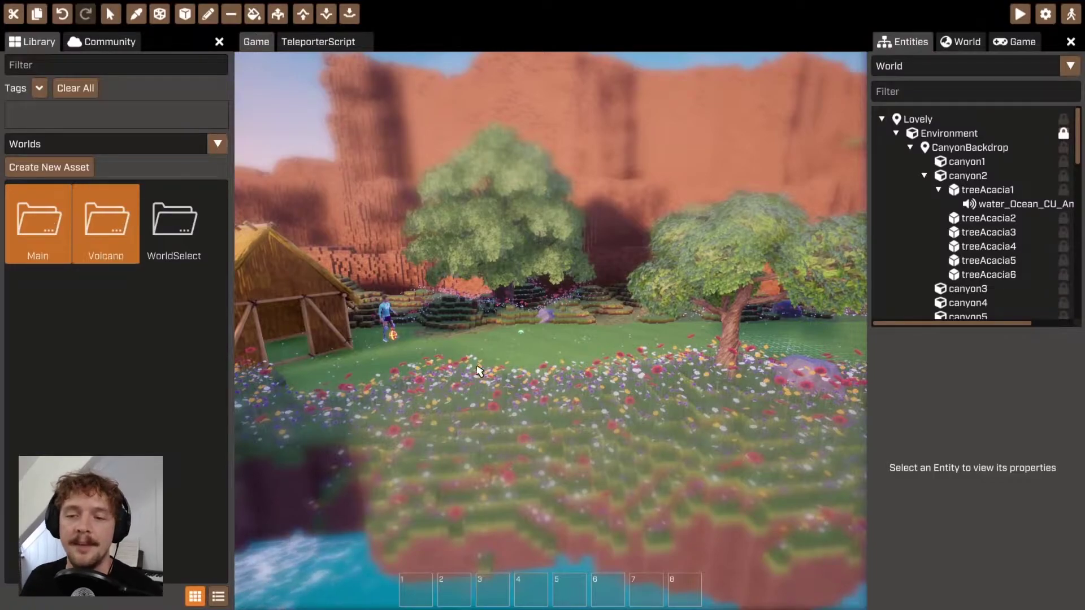
{"action": "mouse_move", "coordinate": [554, 394]}
{"action": "right_mouse_down"}
{"action": "mouse_move", "coordinate": [746, 395]}
{"action": "mouse_move", "coordinate": [435, 392]}
{"action": "mouse_move", "coordinate": [667, 396]}
{"action": "mouse_move", "coordinate": [575, 391]}
{"action": "right_mouse_up"}
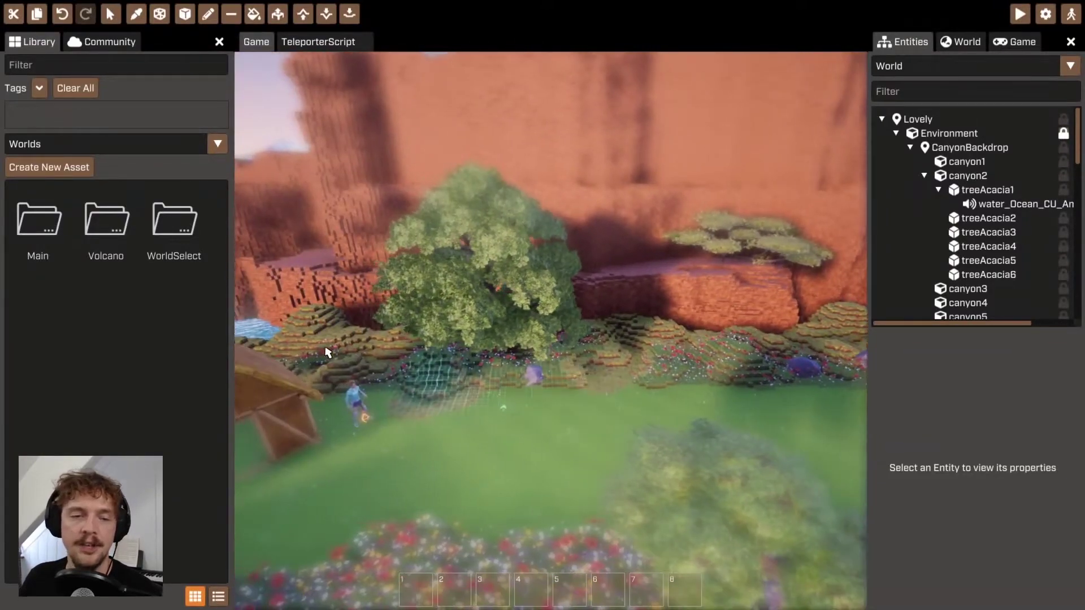
{"action": "left_click", "coordinate": [56, 168]}
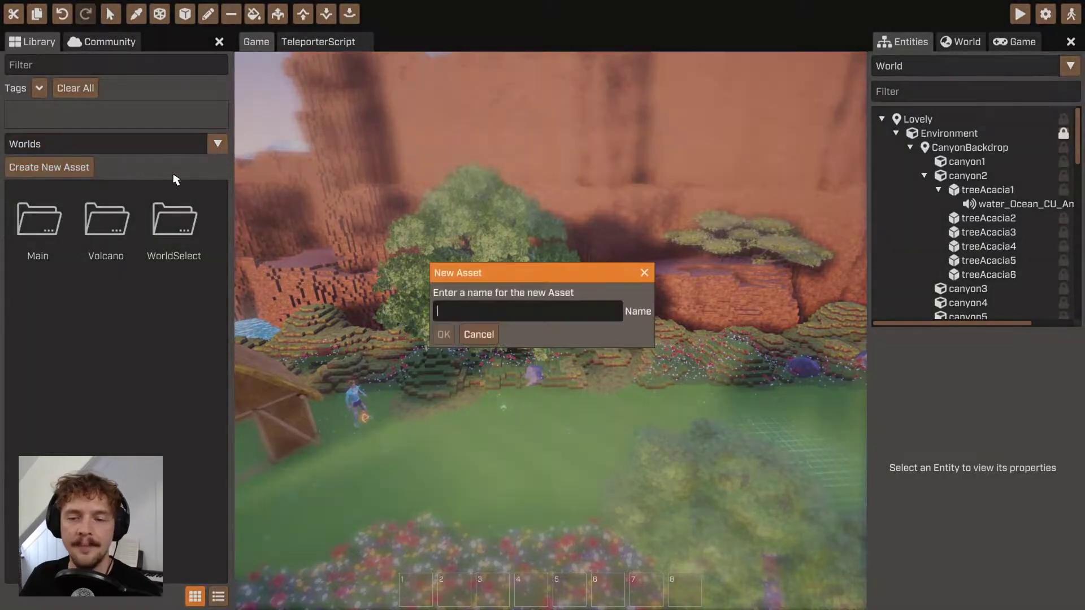
{"action": "type", "text": "Level 2"}
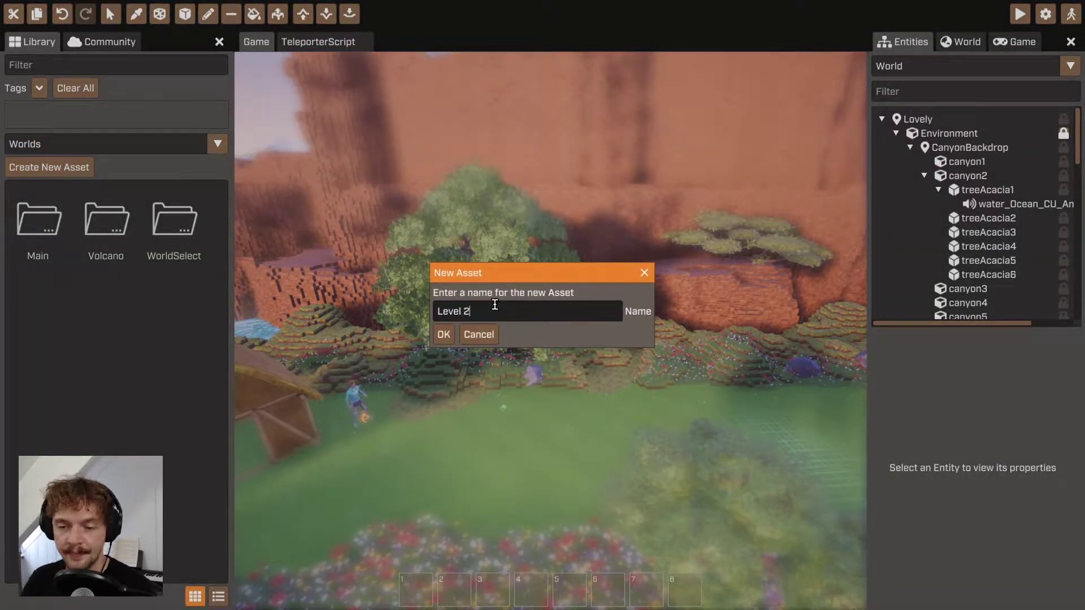
{"action": "left_click", "coordinate": [479, 335]}
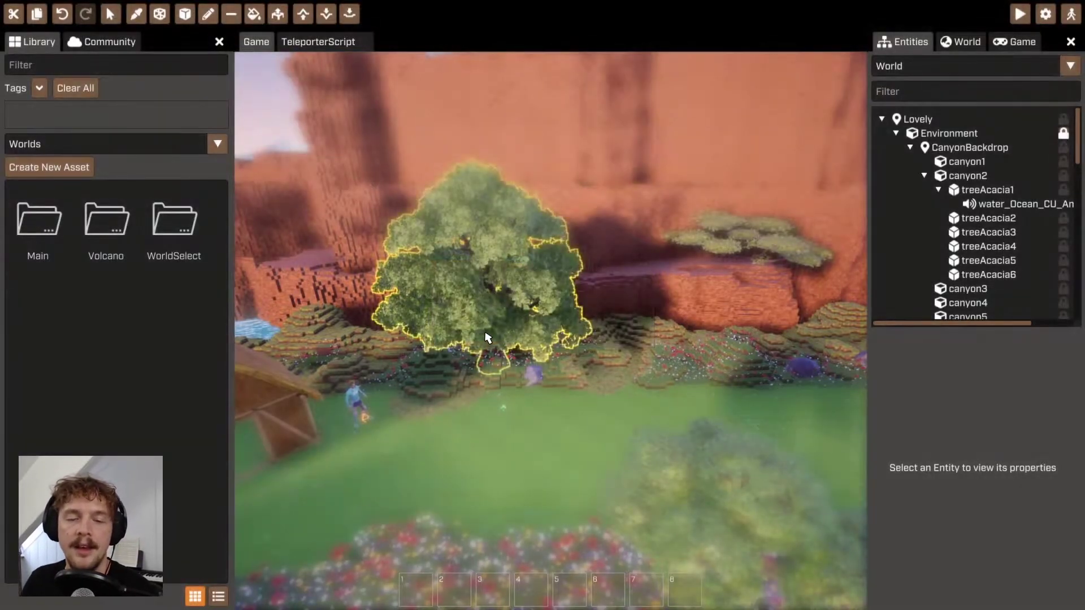
Switch to editing the Volcano world and look around its terrain and lava.
{"action": "left_click", "coordinate": [102, 232]}
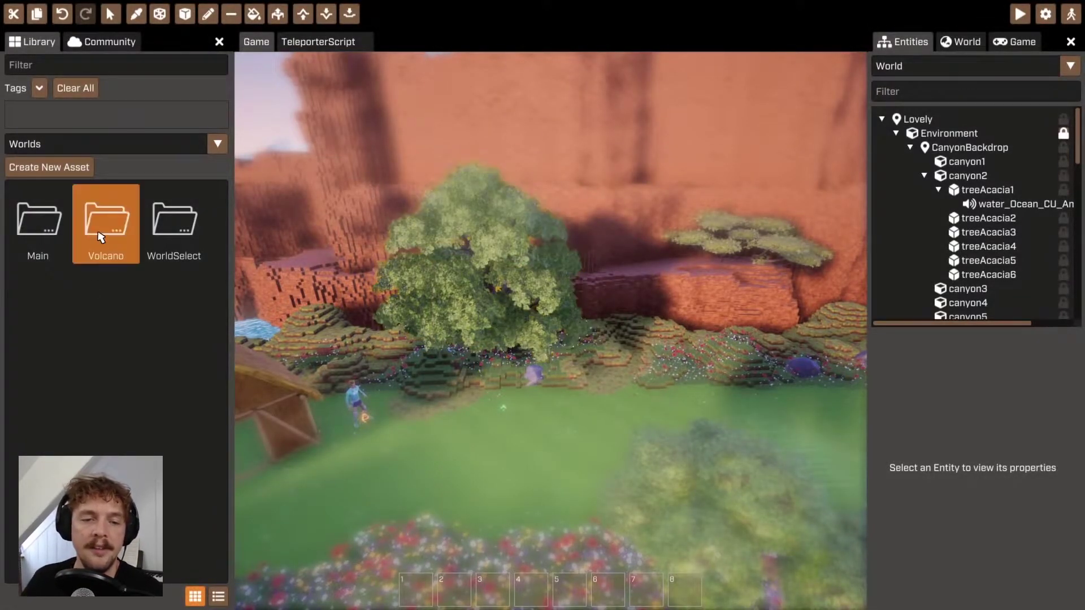
{"action": "left_click", "coordinate": [42, 211]}
{"action": "left_click", "coordinate": [104, 226]}
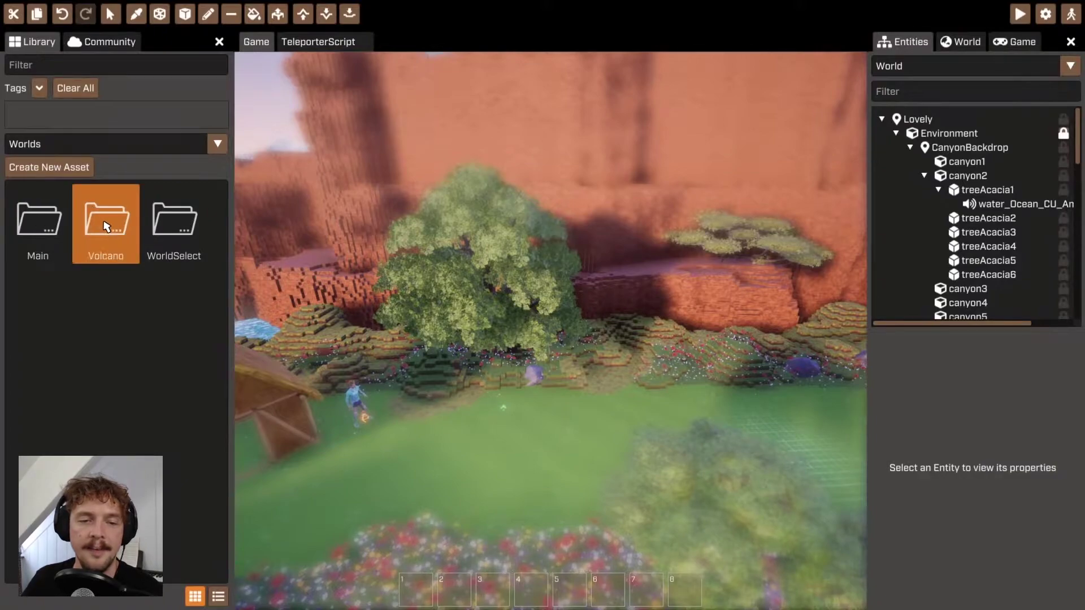
{"action": "right_click", "coordinate": [106, 227]}
{"action": "left_click", "coordinate": [100, 250]}
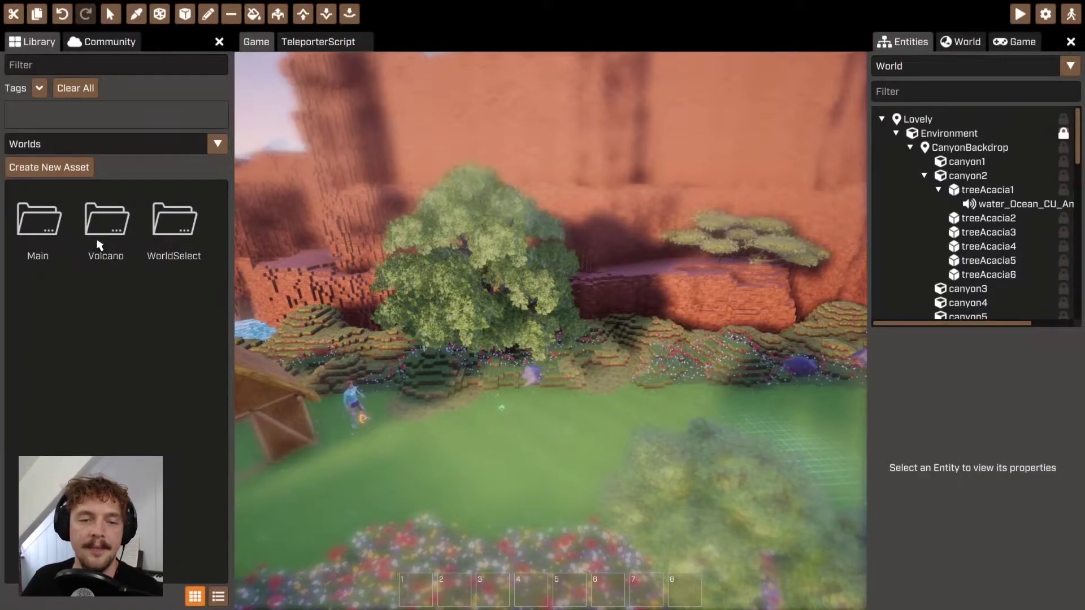
{"action": "double_click", "coordinate": [113, 233]}
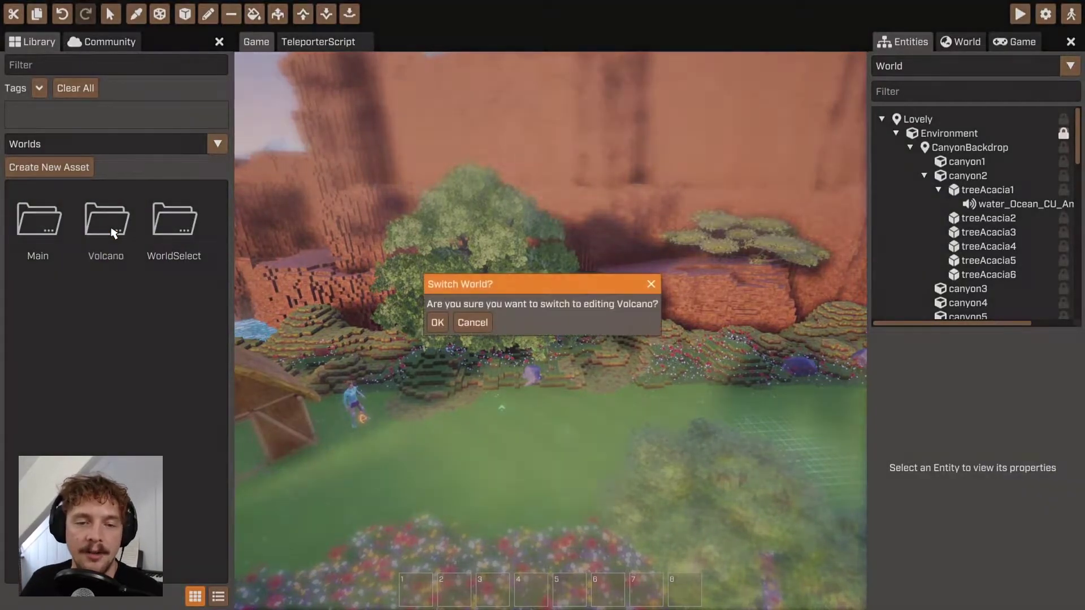
{"action": "left_click", "coordinate": [439, 320]}
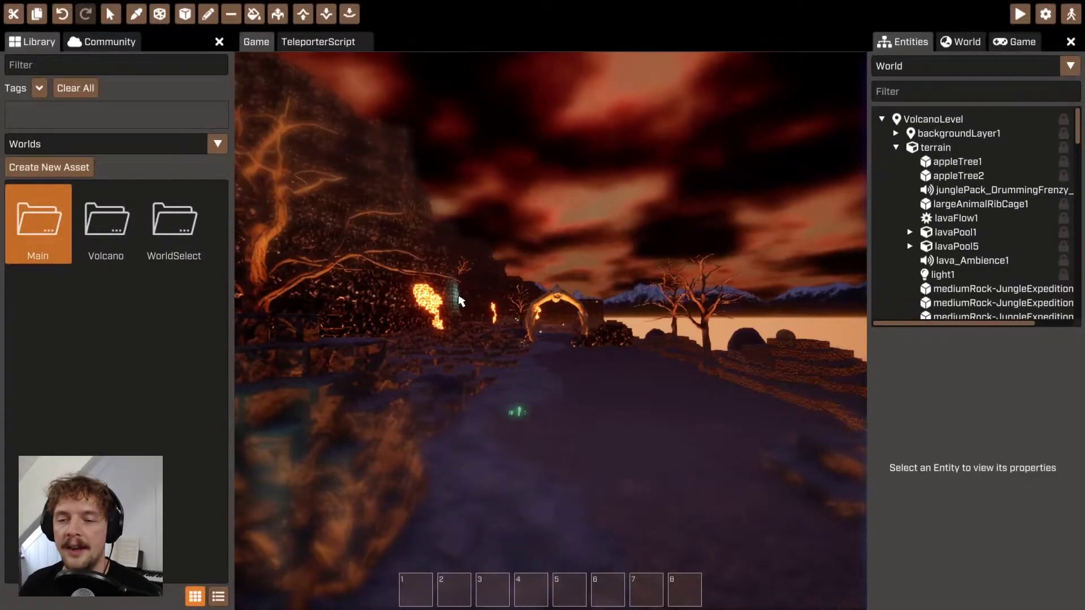
{"action": "right_click_drag", "start_coordinate": [676, 303], "coordinate": [721, 242]}
{"action": "key", "text": "w"}
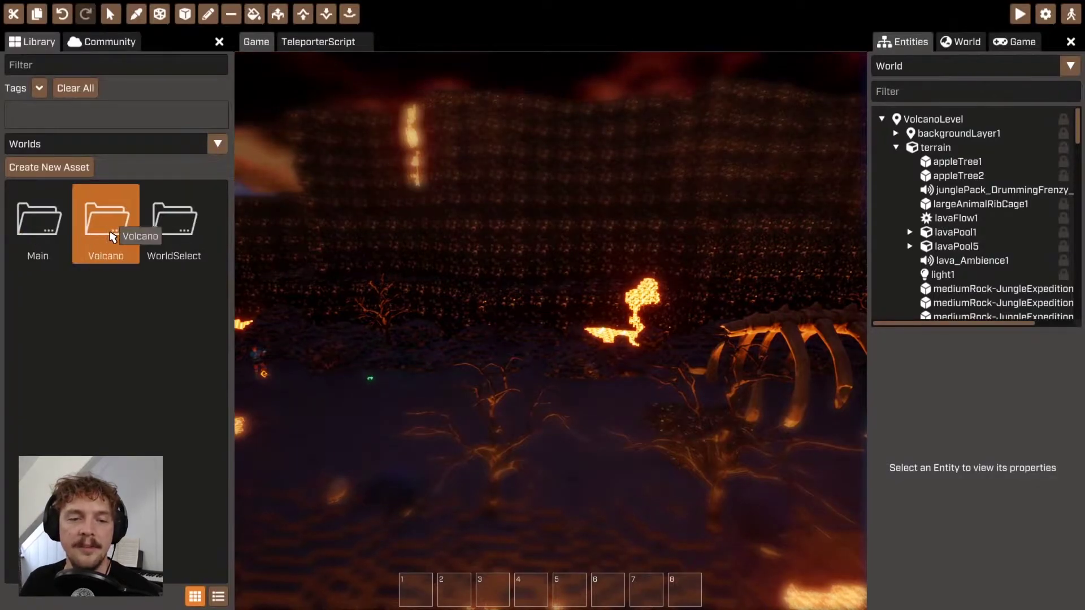
{"action": "right_click_drag", "start_coordinate": [467, 332], "coordinate": [612, 417]}
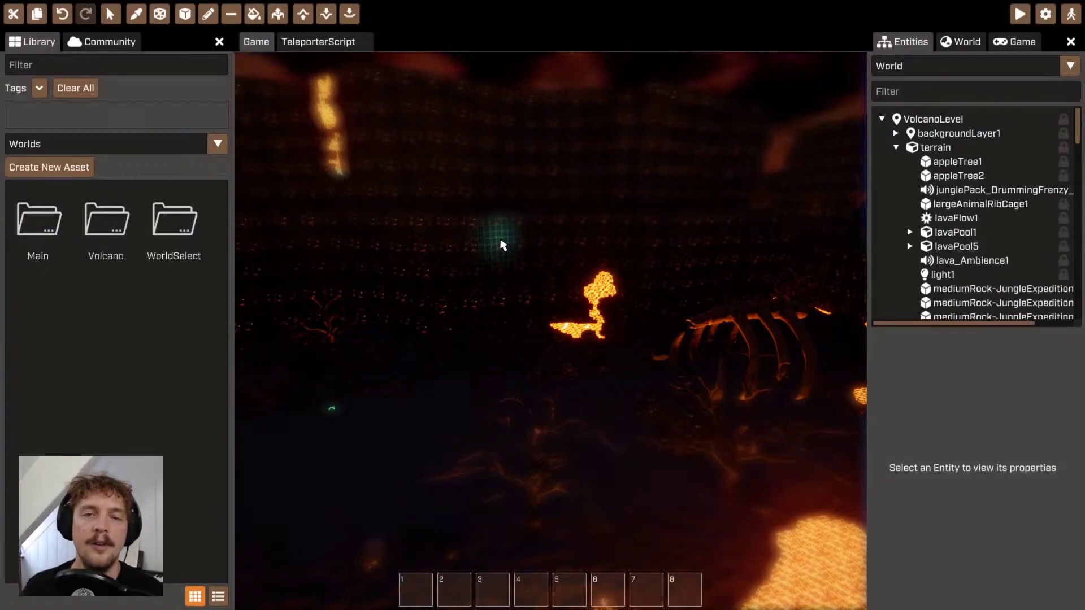
{"action": "right_click_drag", "start_coordinate": [468, 262], "coordinate": [551, 318]}
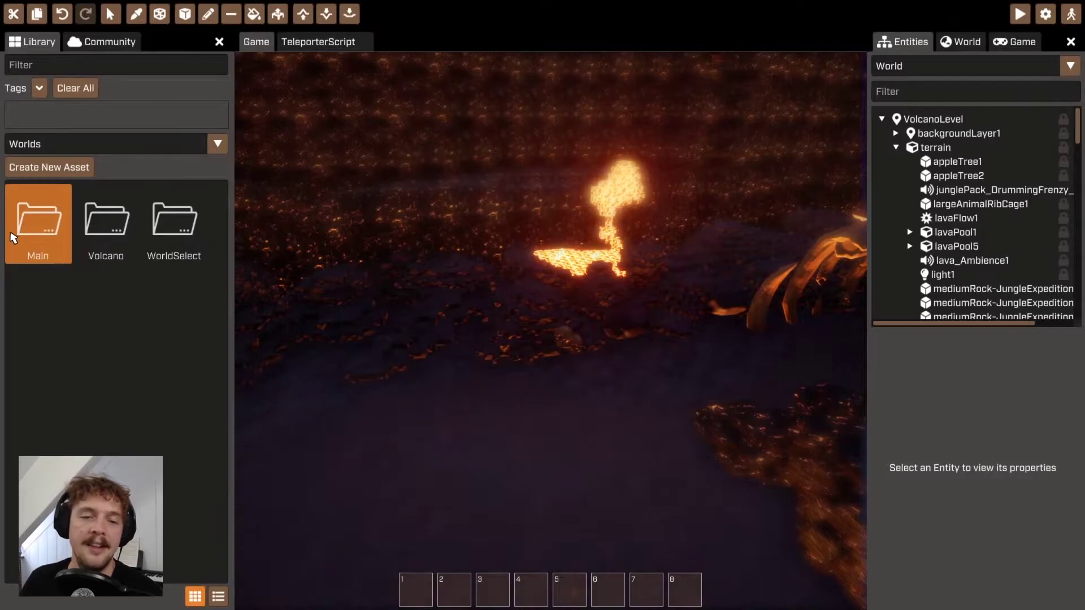
{"action": "right_click_drag", "start_coordinate": [379, 311], "coordinate": [515, 388]}
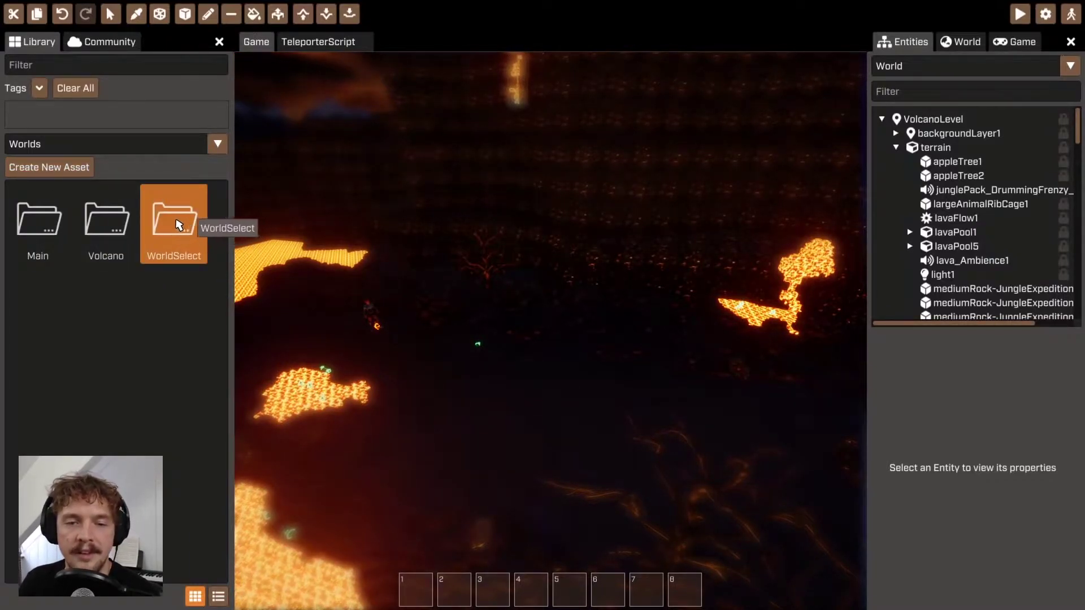
Switch to editing the WorldSelect world and bring the animal skull and straw hut into view.
{"action": "double_click", "coordinate": [178, 225]}
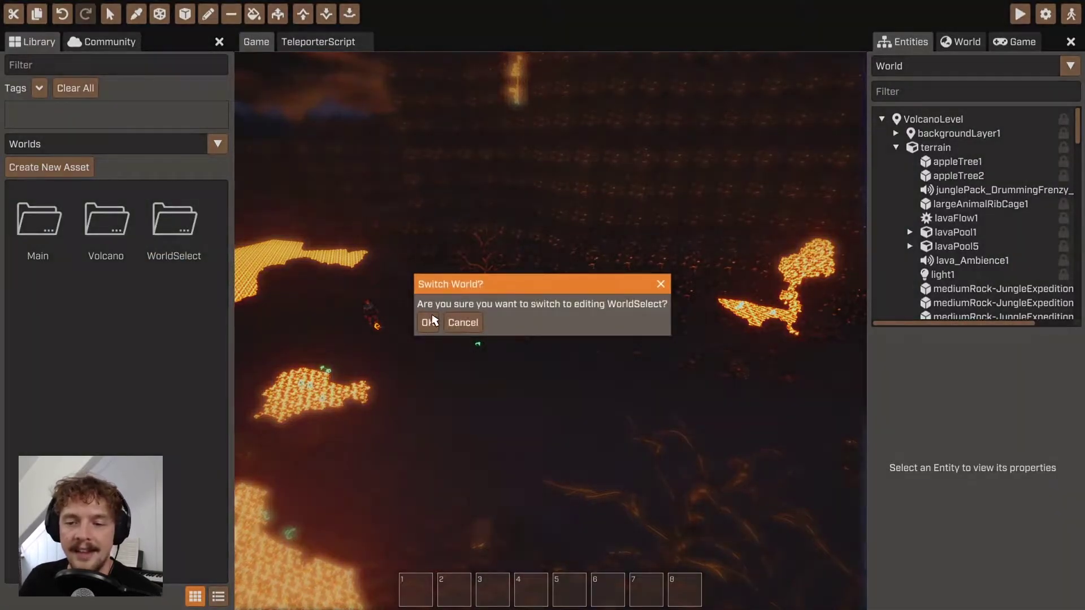
{"action": "left_click", "coordinate": [429, 321]}
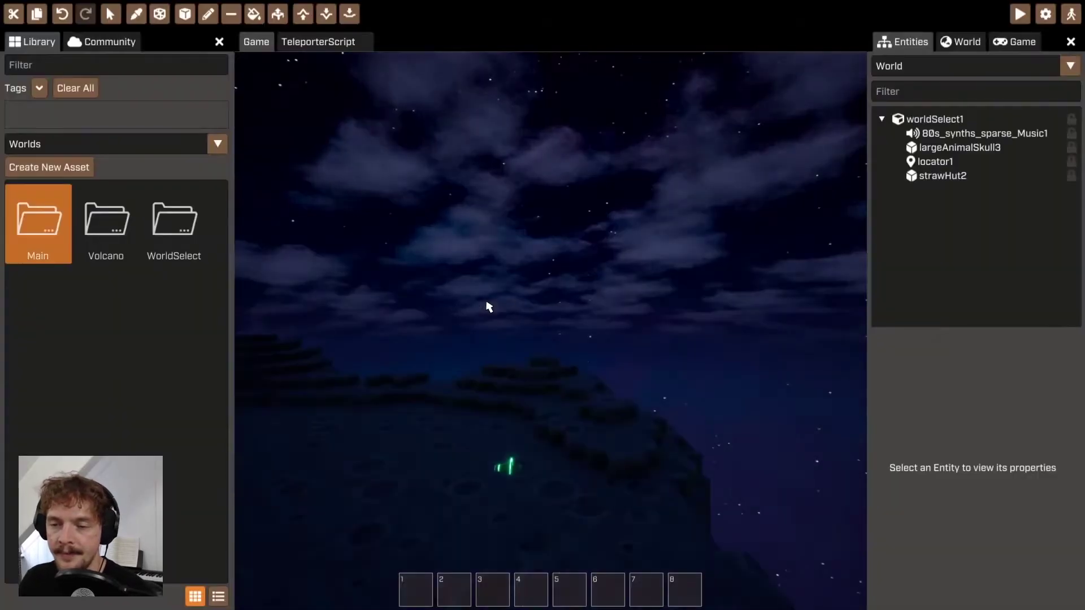
{"action": "key", "text": "Tab"}
{"action": "key", "text": "s"}
{"action": "key", "text": "space"}
{"action": "key", "text": "Tab"}
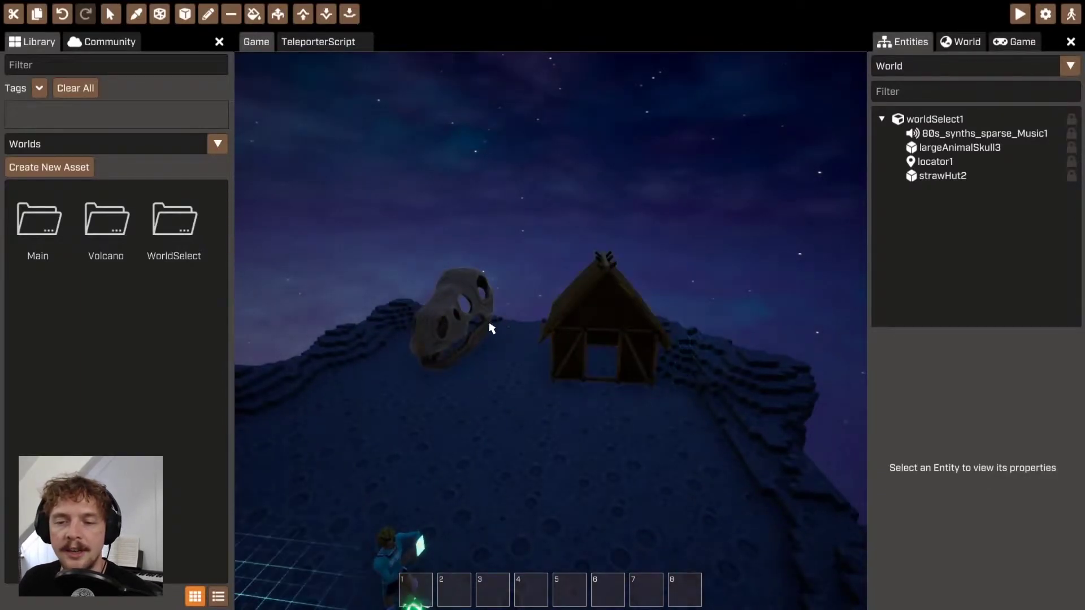
{"action": "key", "text": "Tab"}
{"action": "key", "text": "Tab"}
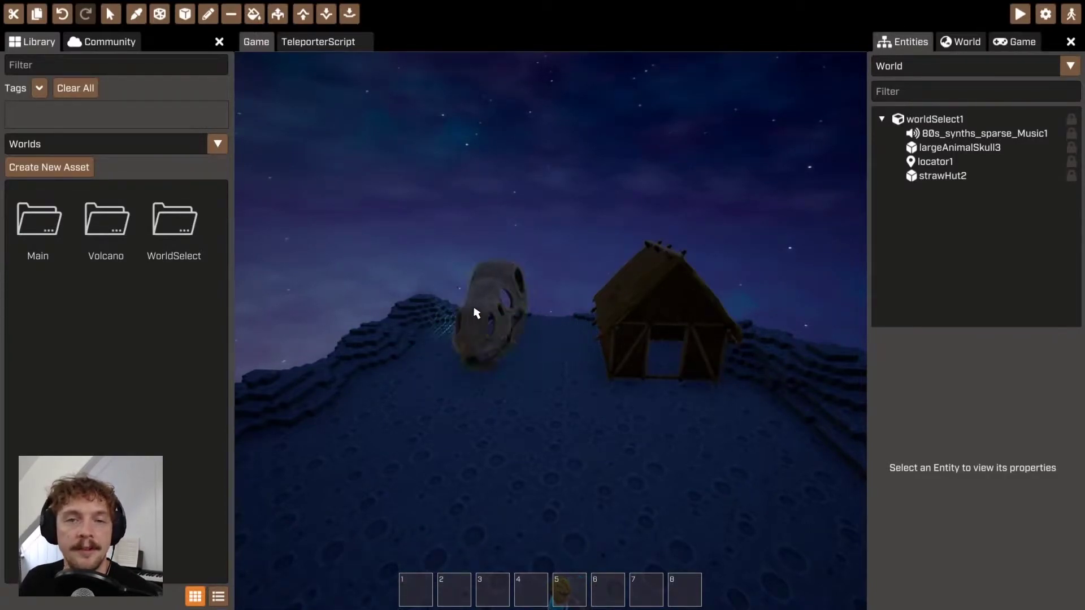
{"action": "key", "text": "d"}
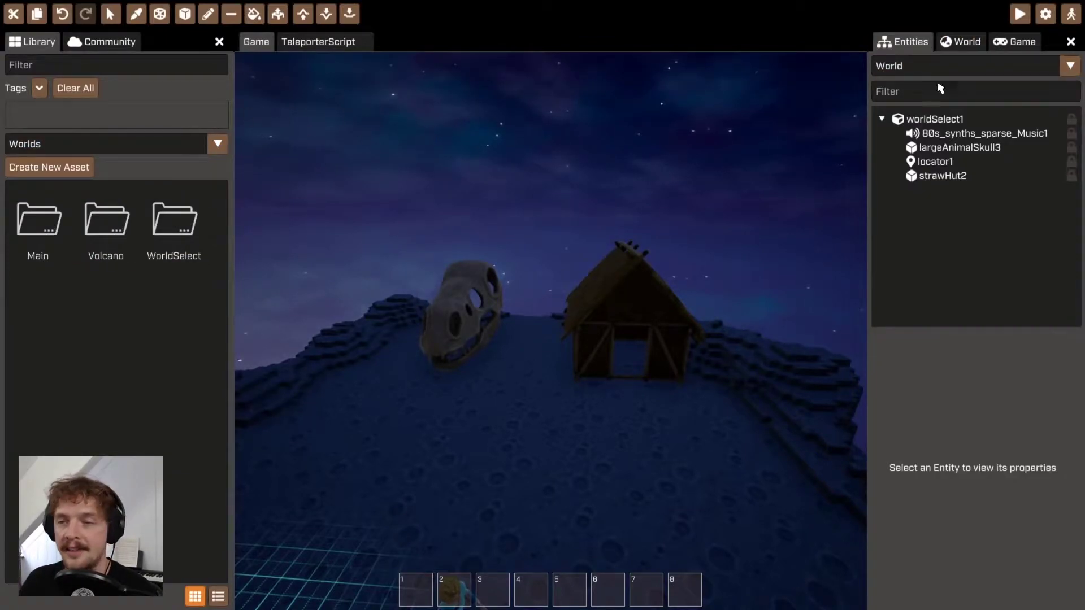
Open the Teleporter template for editing and view its platform and statue.
{"action": "left_click", "coordinate": [907, 73]}
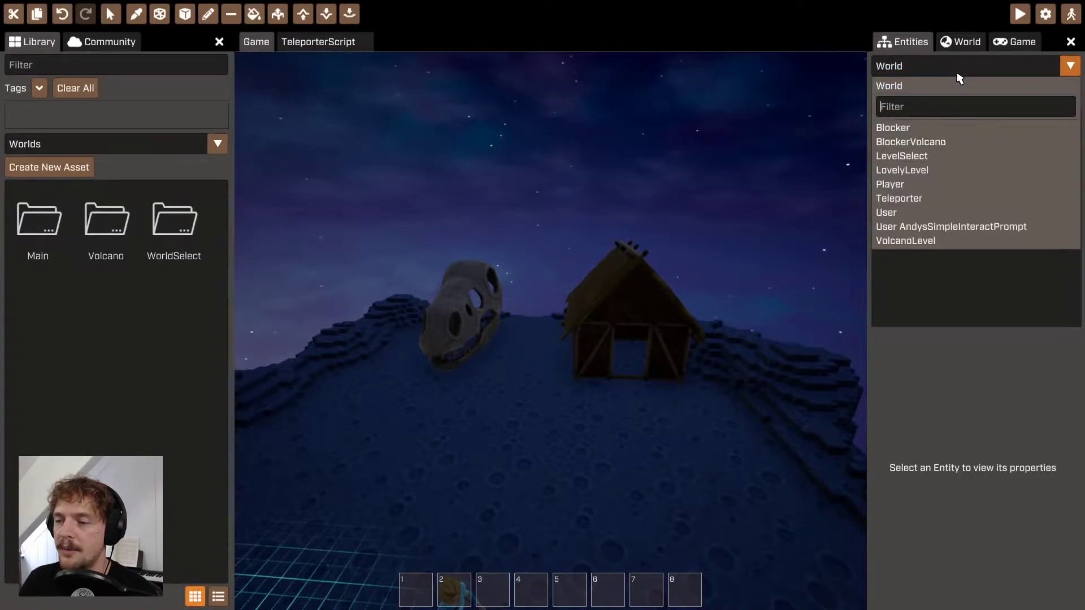
{"action": "left_click", "coordinate": [891, 199]}
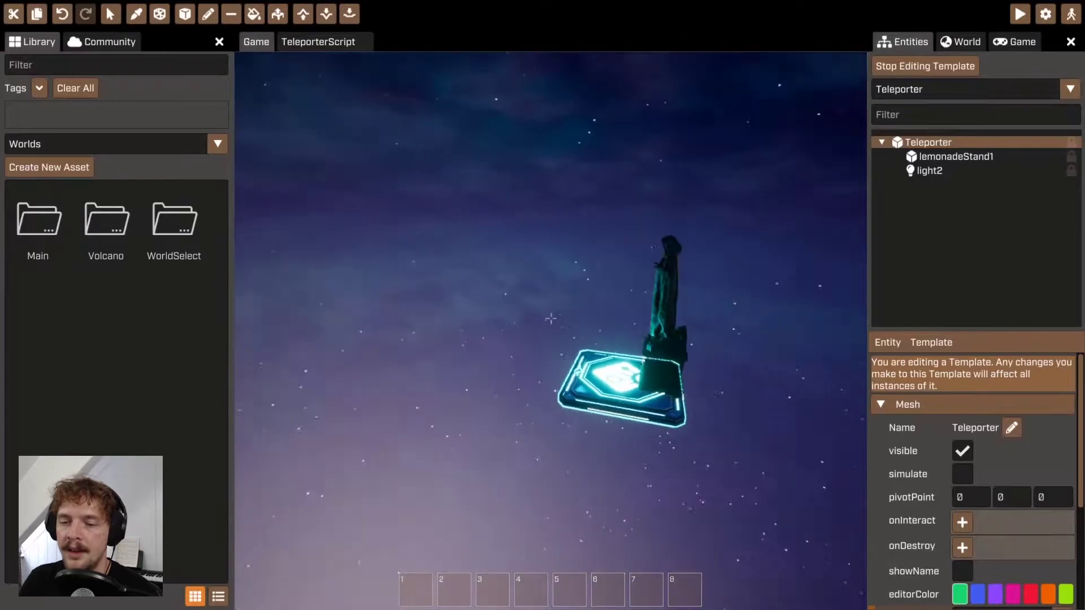
{"action": "key", "text": "w"}
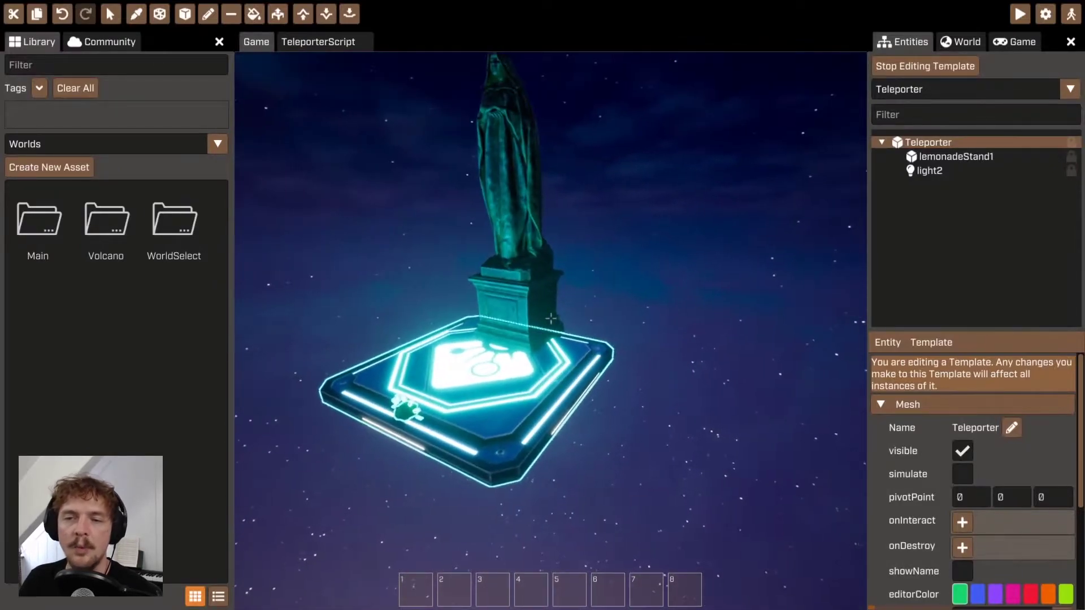
{"action": "key", "text": "s"}
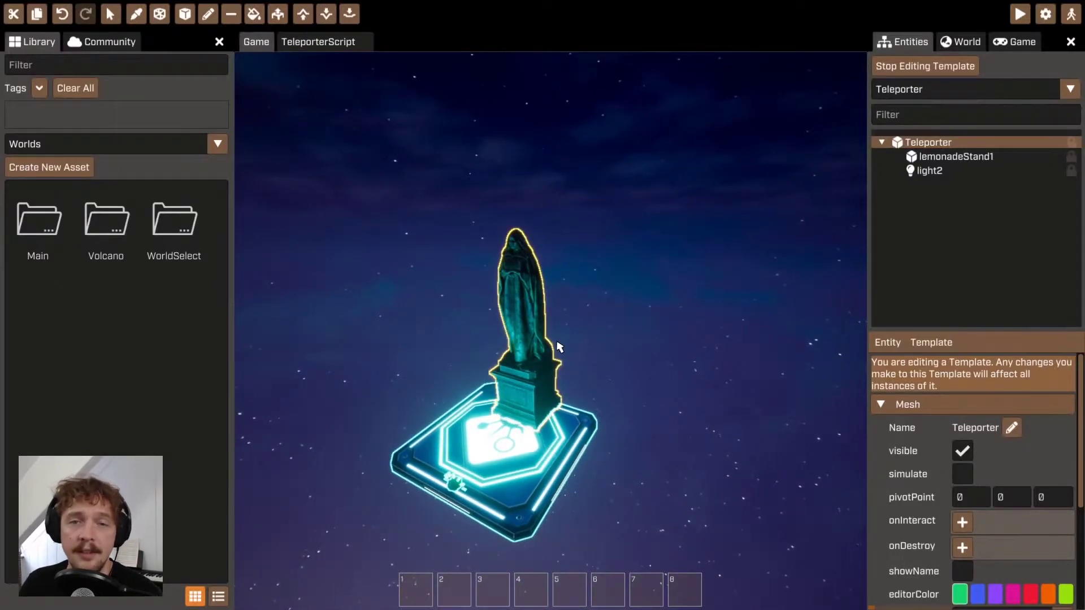
{"action": "key", "text": "s"}
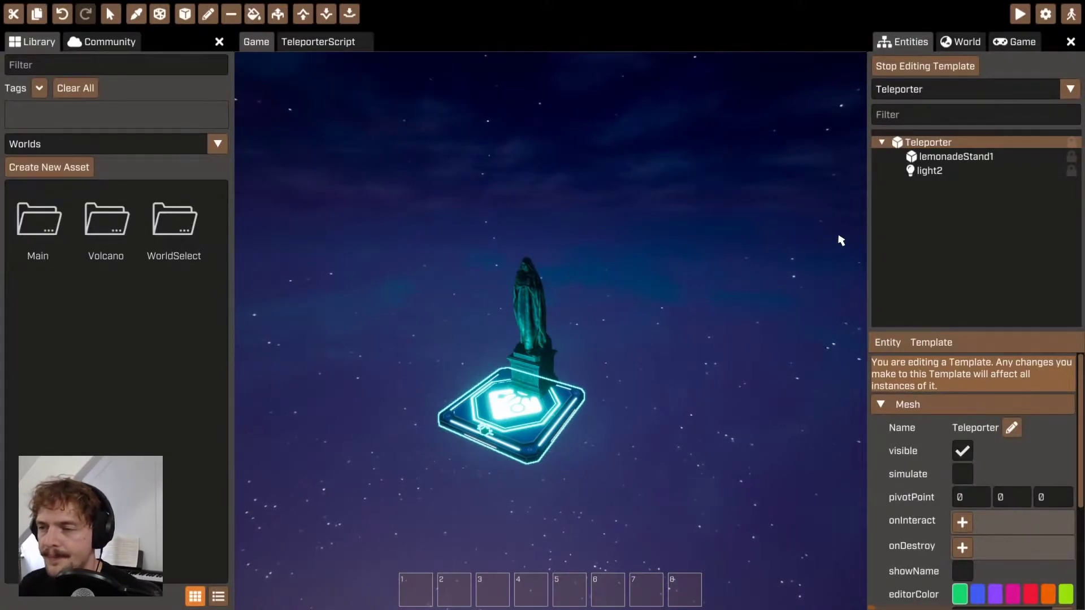
{"action": "left_click", "coordinate": [530, 431]}
{"action": "left_click", "coordinate": [250, 116]}
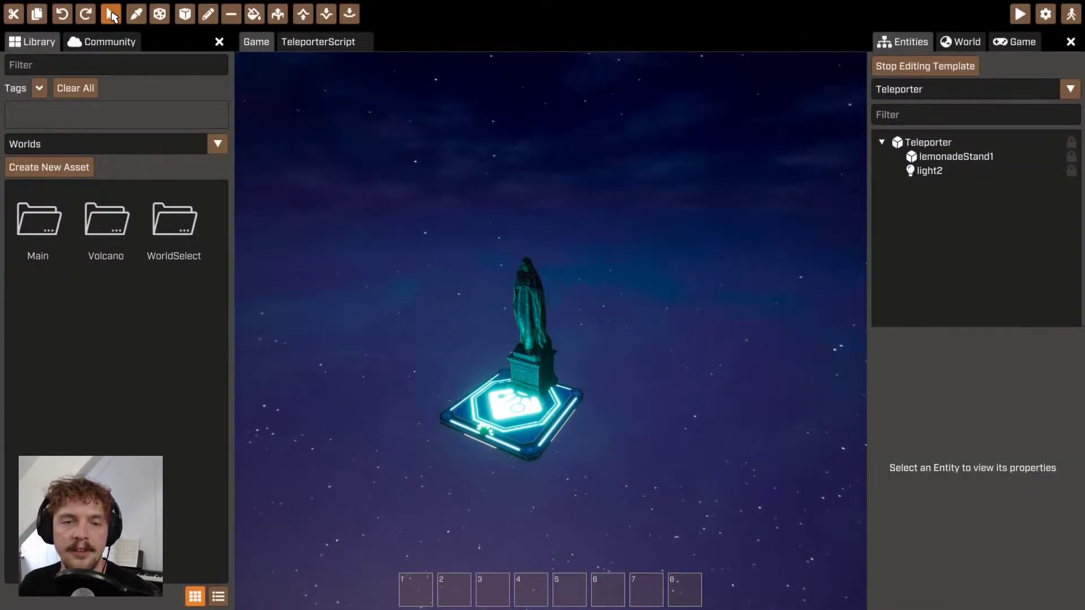
Select the Teleporter root entity and add a new script named TeleporterScript to it.
{"action": "left_click", "coordinate": [111, 14]}
{"action": "left_click", "coordinate": [517, 416]}
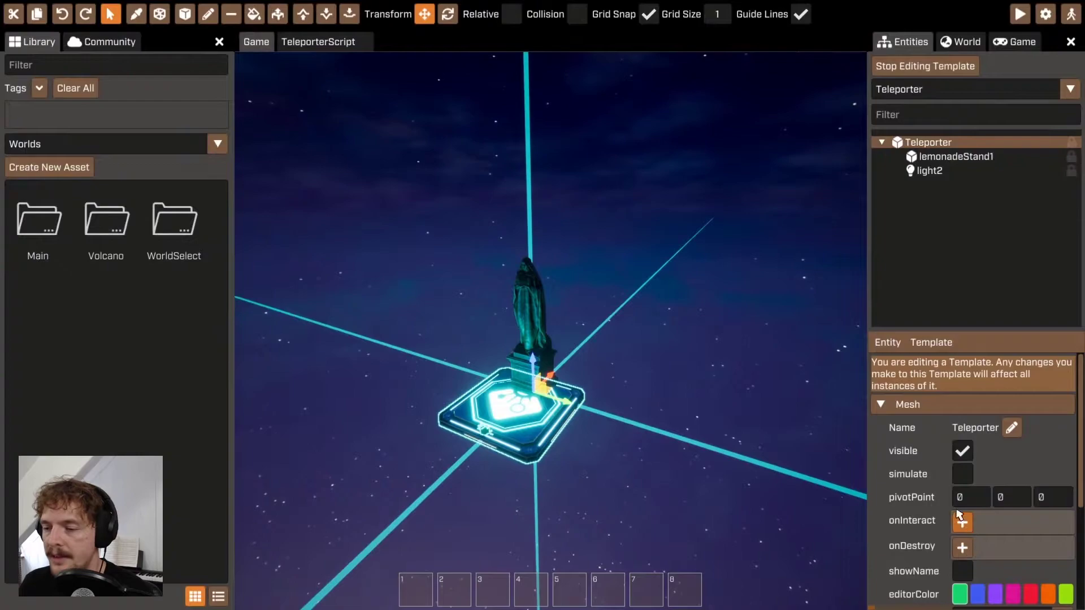
{"action": "left_click", "coordinate": [932, 146]}
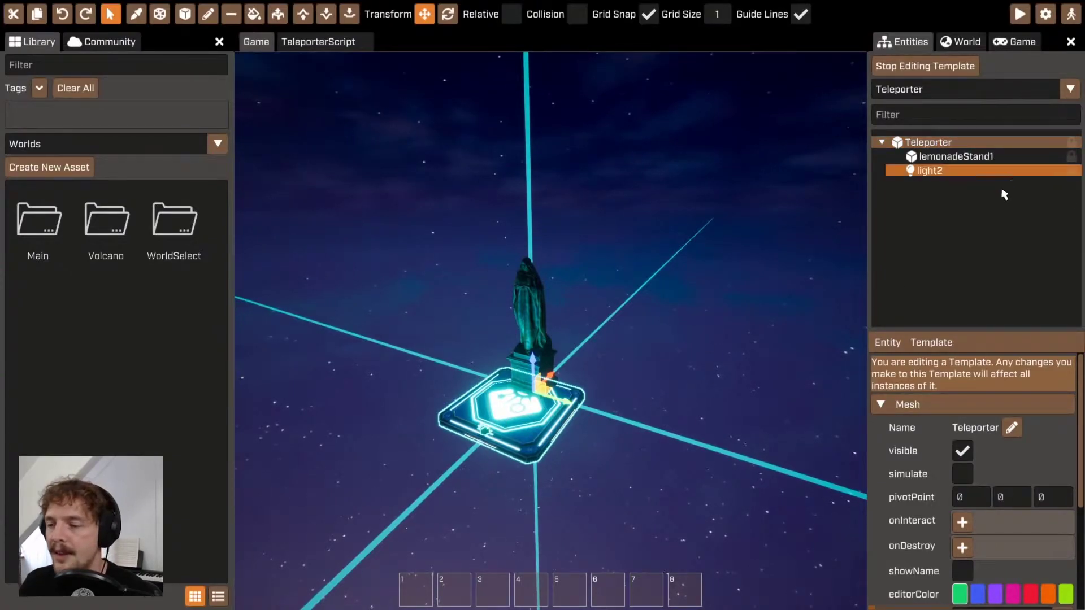
{"action": "left_click", "coordinate": [885, 344]}
{"action": "mouse_move", "coordinate": [916, 362]}
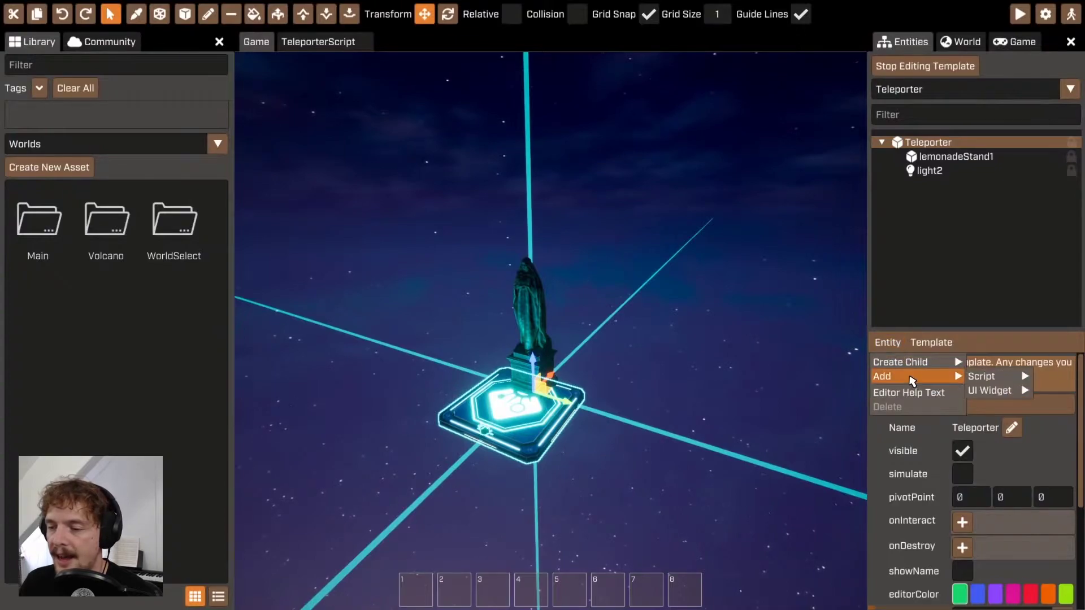
{"action": "mouse_move", "coordinate": [982, 383]}
{"action": "left_click", "coordinate": [874, 416]}
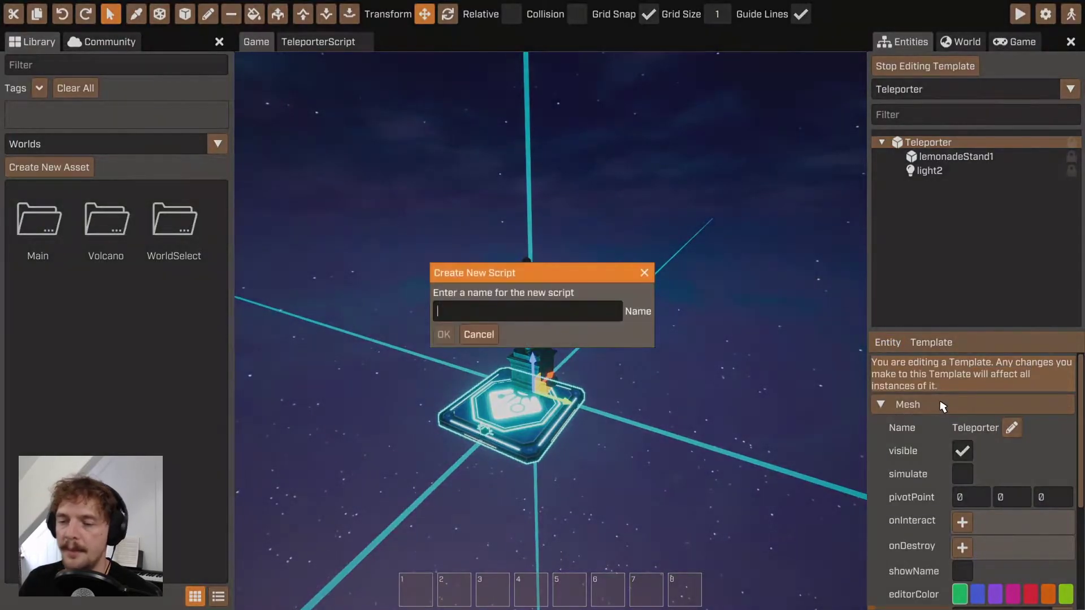
{"action": "type", "text": "TeleporterScroip"}
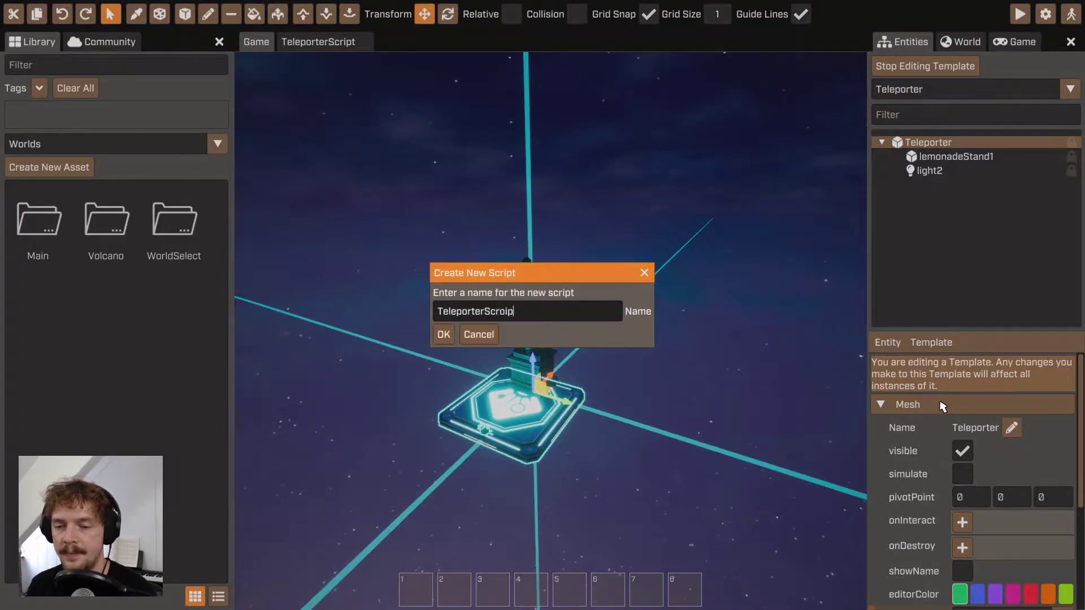
{"action": "key", "text": "Return"}
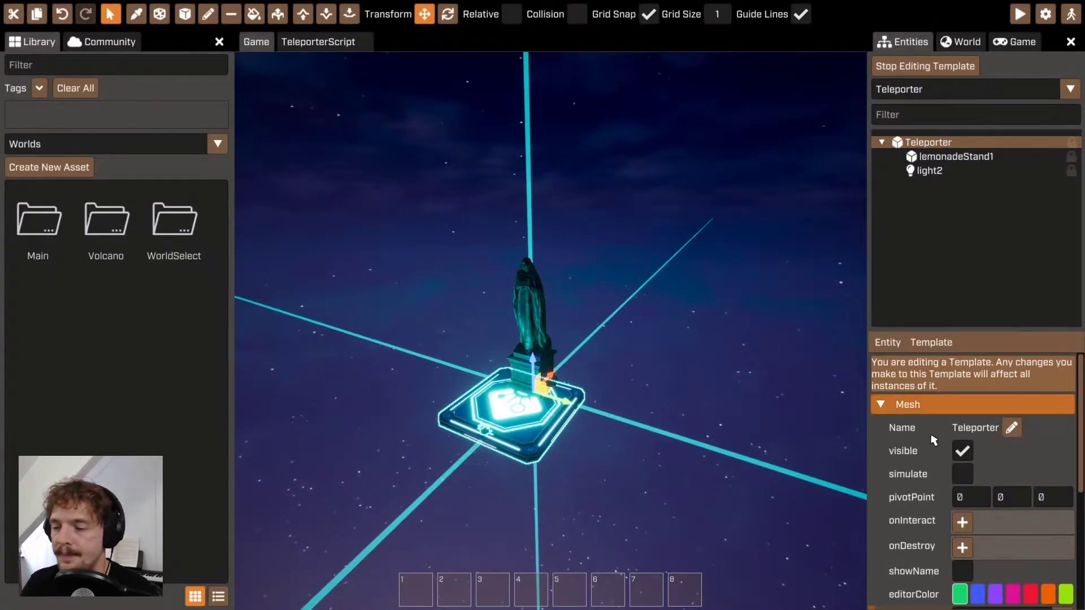
Open the Teleporter's newly attached script for editing and close the older TeleporterScript document.
{"action": "scroll", "coordinate": [932, 437], "scroll_direction": "down", "scroll_amount": 3}
{"action": "scroll", "coordinate": [944, 403], "scroll_direction": "up", "scroll_amount": 3}
{"action": "scroll", "coordinate": [929, 447], "scroll_direction": "down", "scroll_amount": 5}
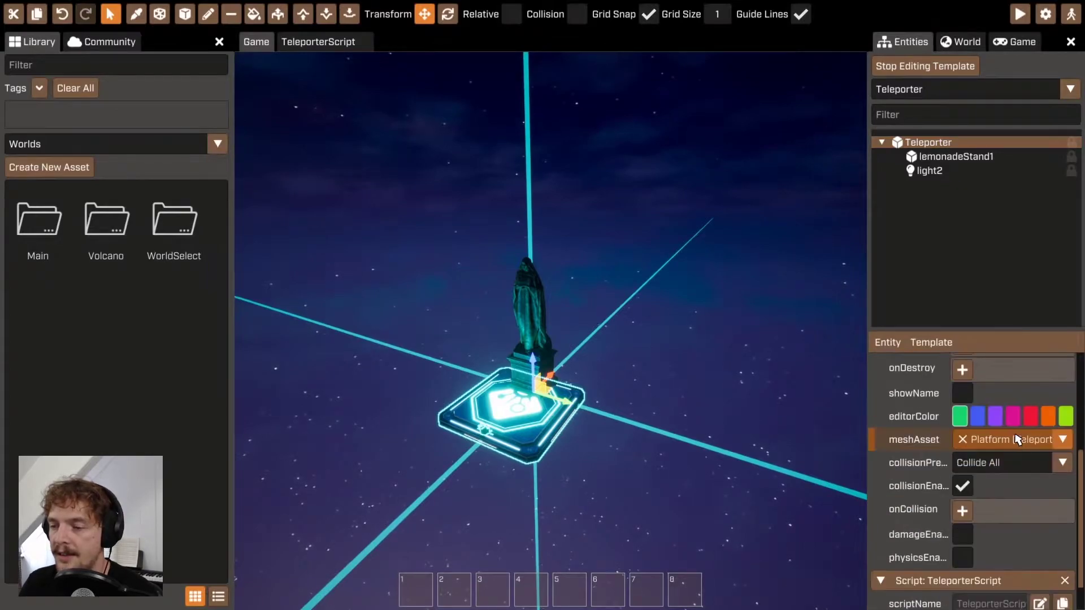
{"action": "left_click", "coordinate": [1040, 566]}
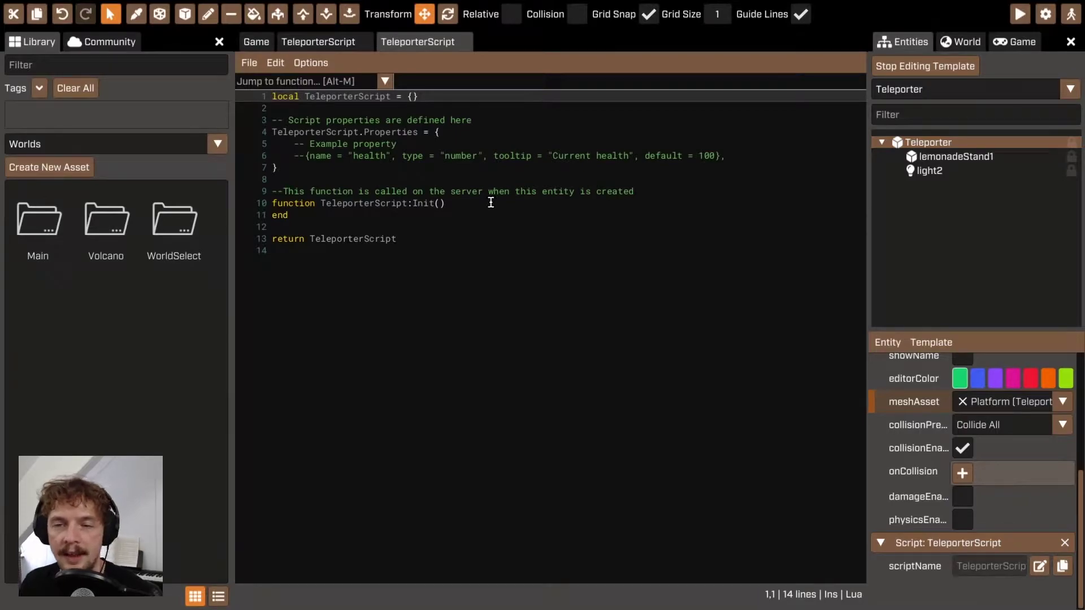
{"action": "middle_click", "coordinate": [326, 38]}
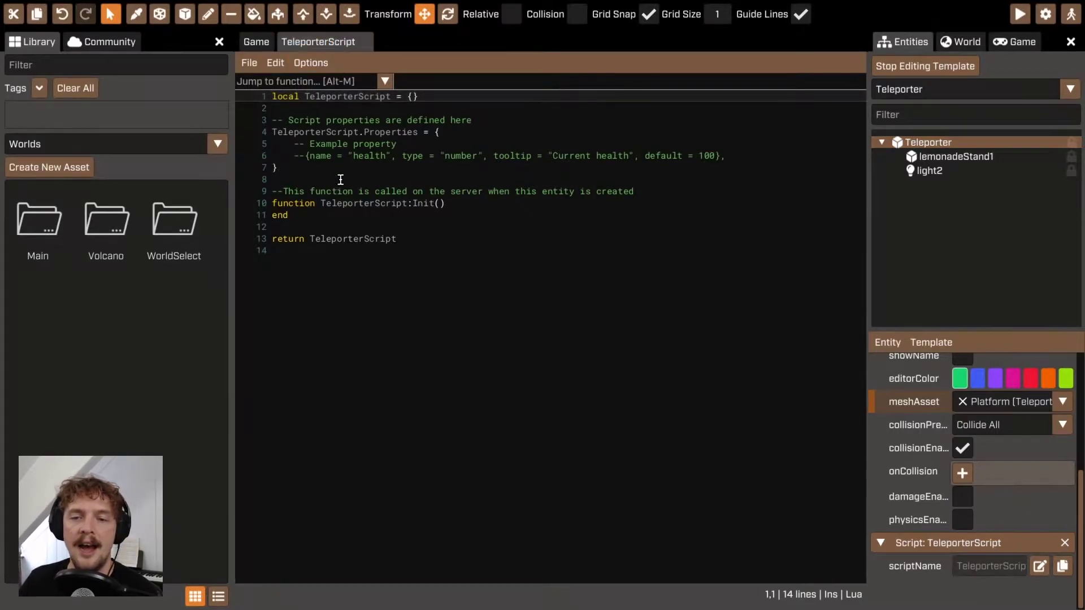
Delete the Init function with its comment and the example property lines from TeleporterScript.
{"action": "left_click_drag", "start_coordinate": [289, 216], "coordinate": [272, 179]}
{"action": "key", "text": "BackSpace"}
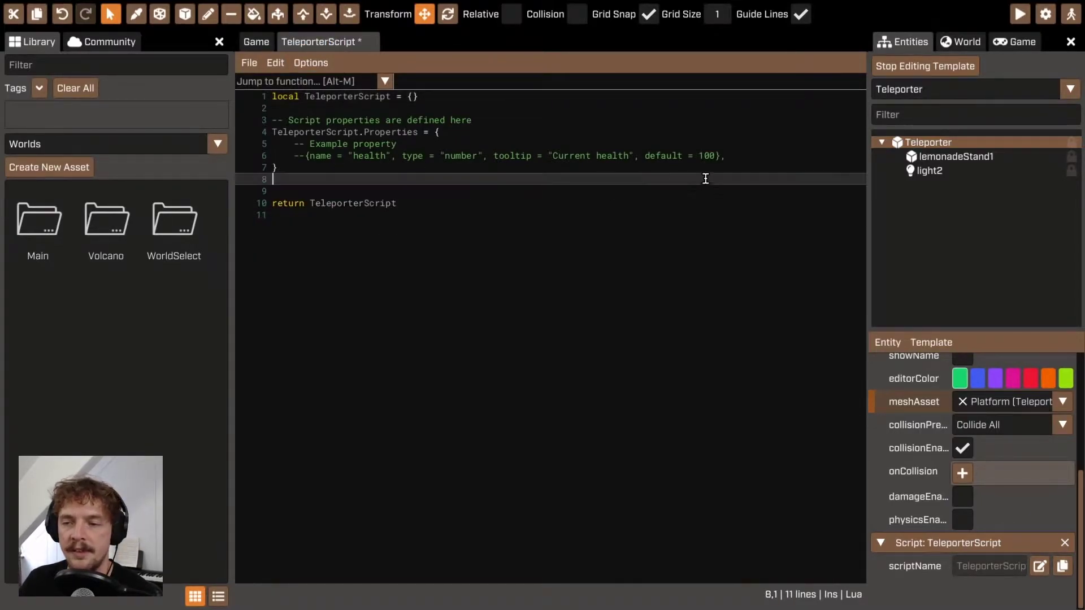
{"action": "left_click_drag", "start_coordinate": [727, 156], "coordinate": [271, 147]}
{"action": "key", "text": "BackSpace"}
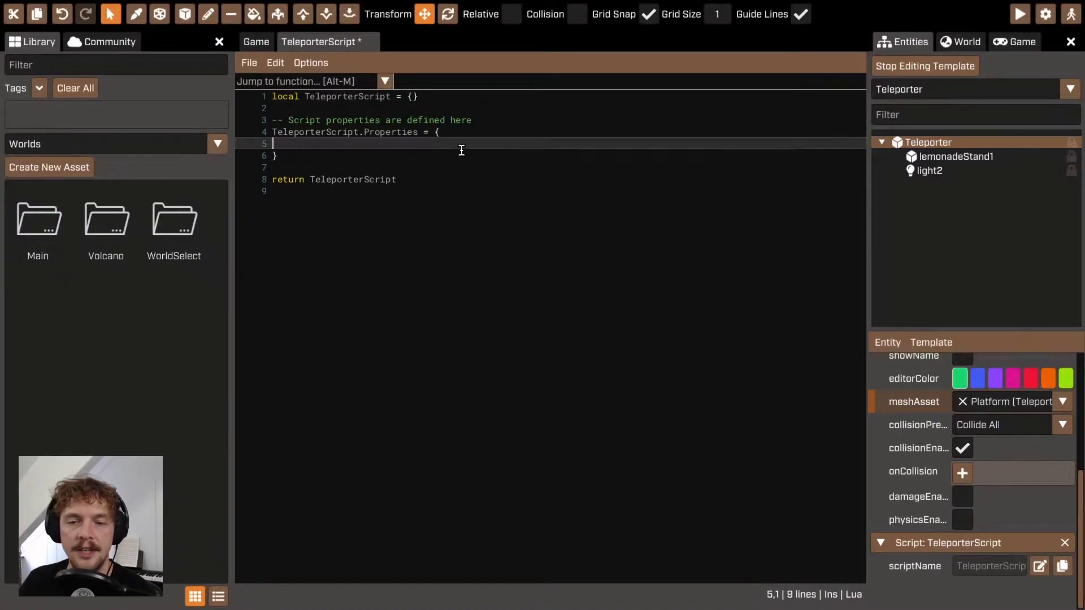
Start a property entry in TeleporterScript.Properties with name "destination" and type "worldasset".
{"action": "key", "text": "Tab"}
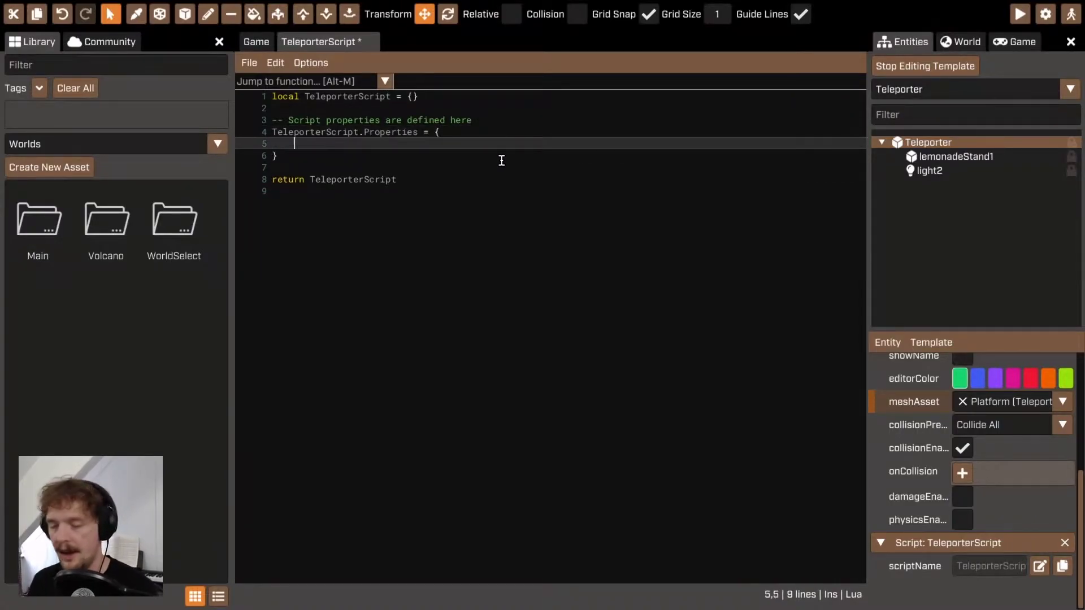
{"action": "type", "text": "{ name"}
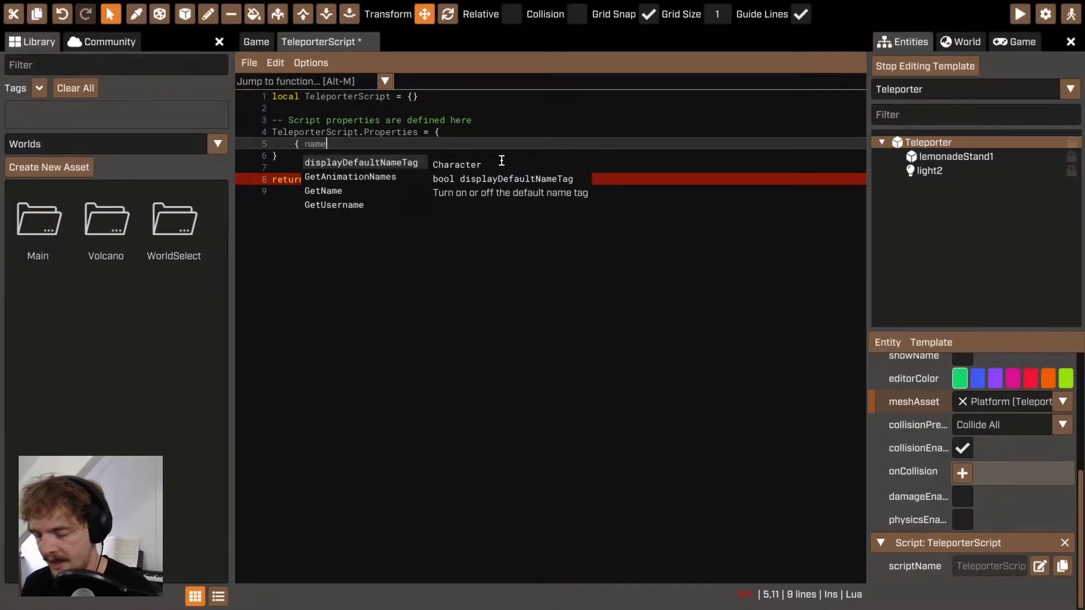
{"action": "type", "text": " = \"destimnat"}
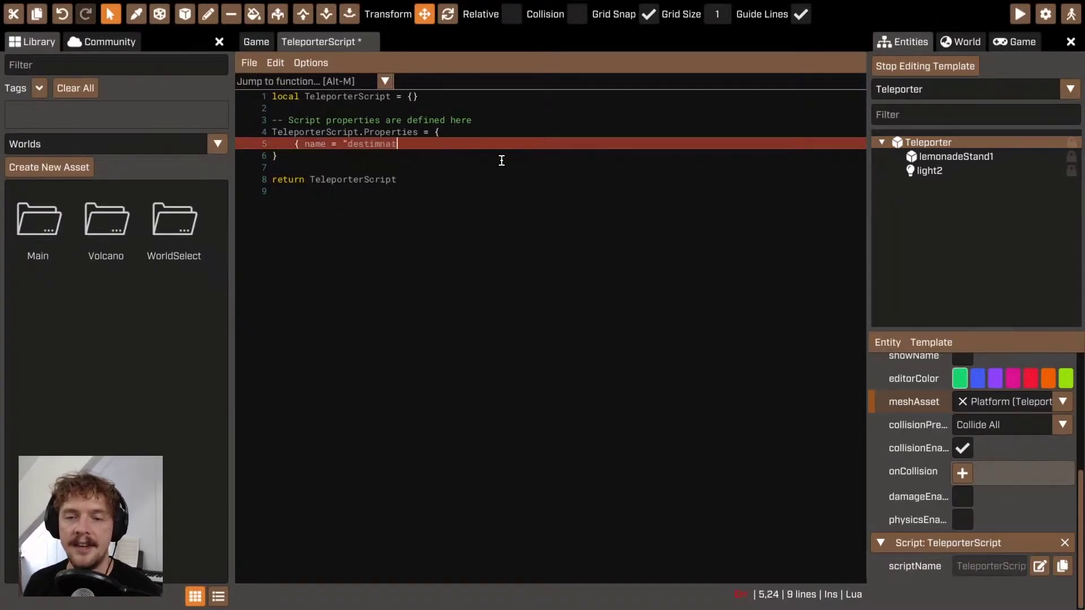
{"action": "key", "text": "BackSpace"}
{"action": "key", "text": "BackSpace"}
{"action": "key", "text": "BackSpace"}
{"action": "key", "text": "BackSpace"}
{"action": "type", "text": "nation"}
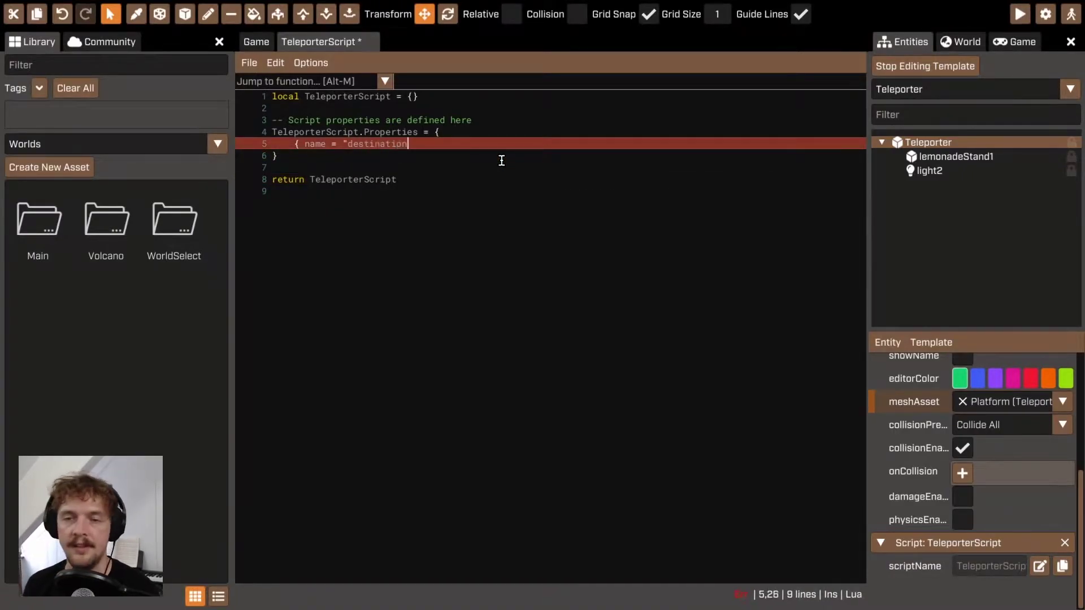
{"action": "type", "text": "\", type = \""}
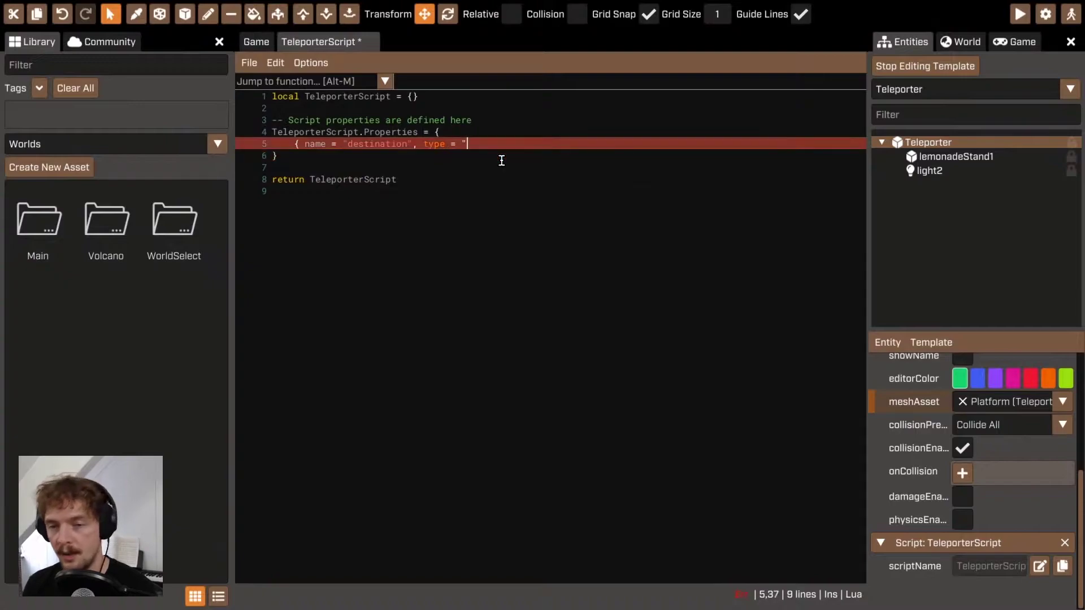
{"action": "type", "text": "worldasset"}
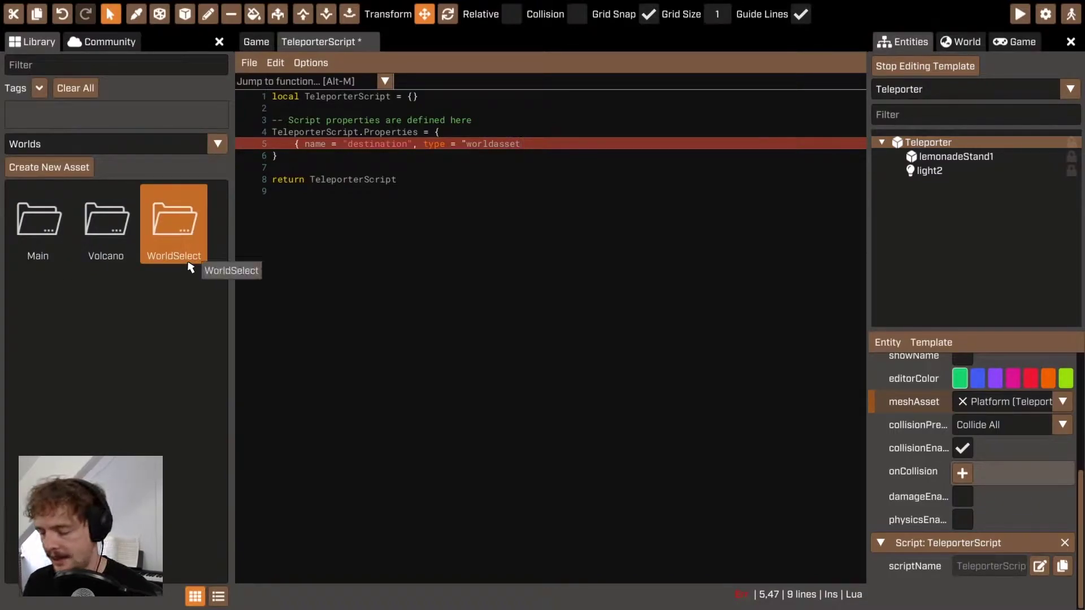
Give the destination property the tooltip "Where to send the player when they interact", close its entry and save the script.
{"action": "type", "text": "\", tooltip = "}
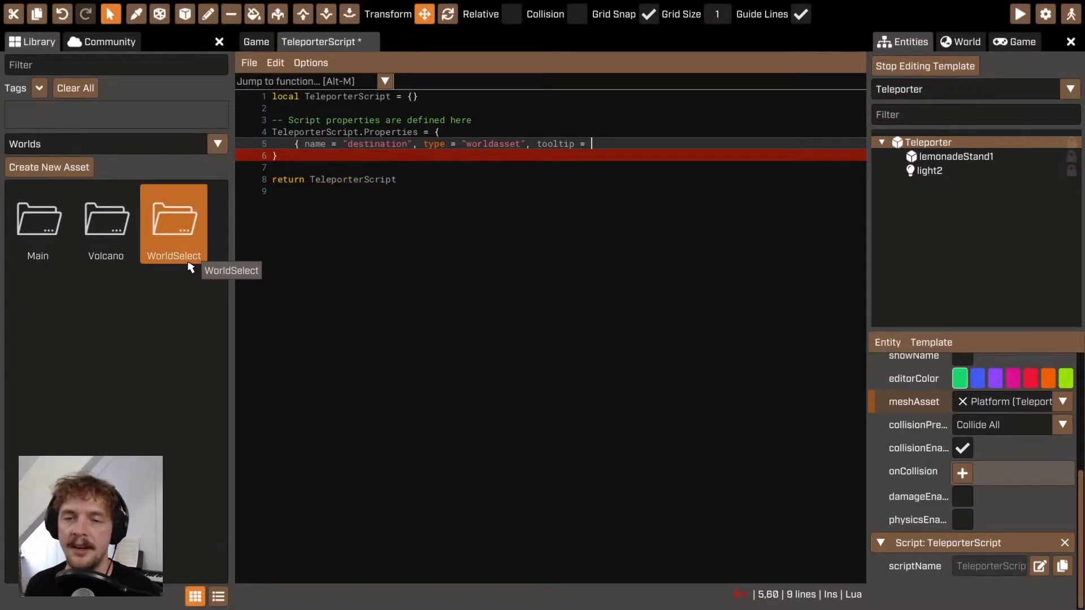
{"action": "type", "text": " \""}
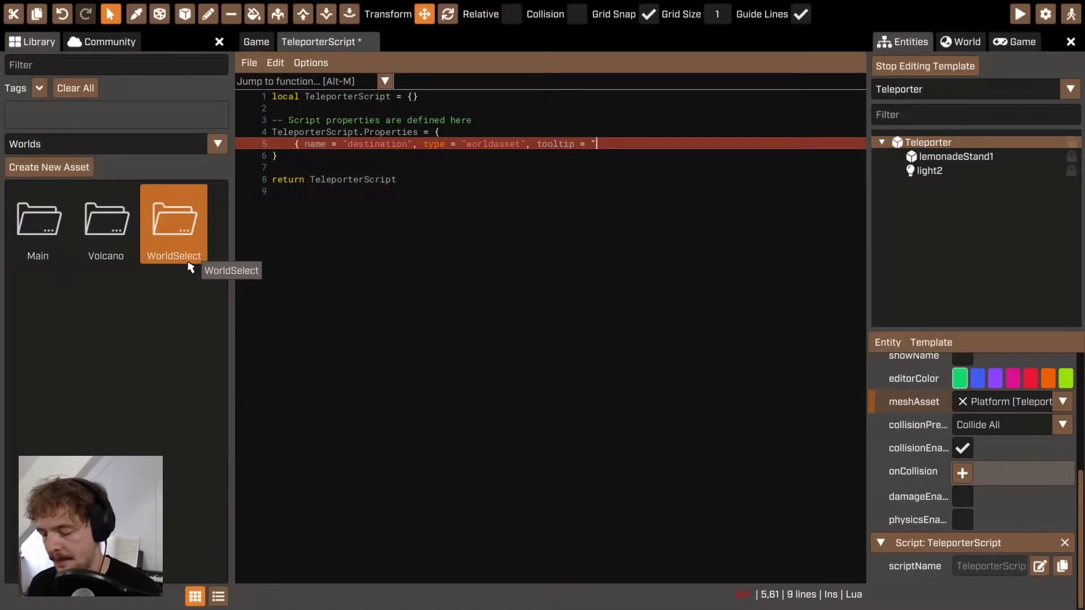
{"action": "type", "text": "Where to"}
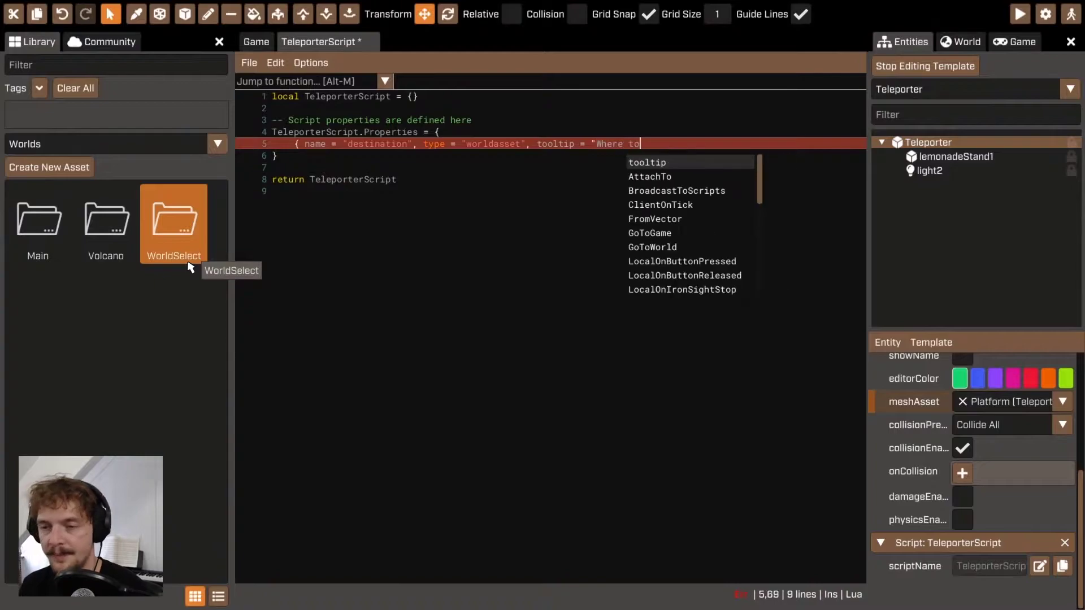
{"action": "type", "text": " send the player"}
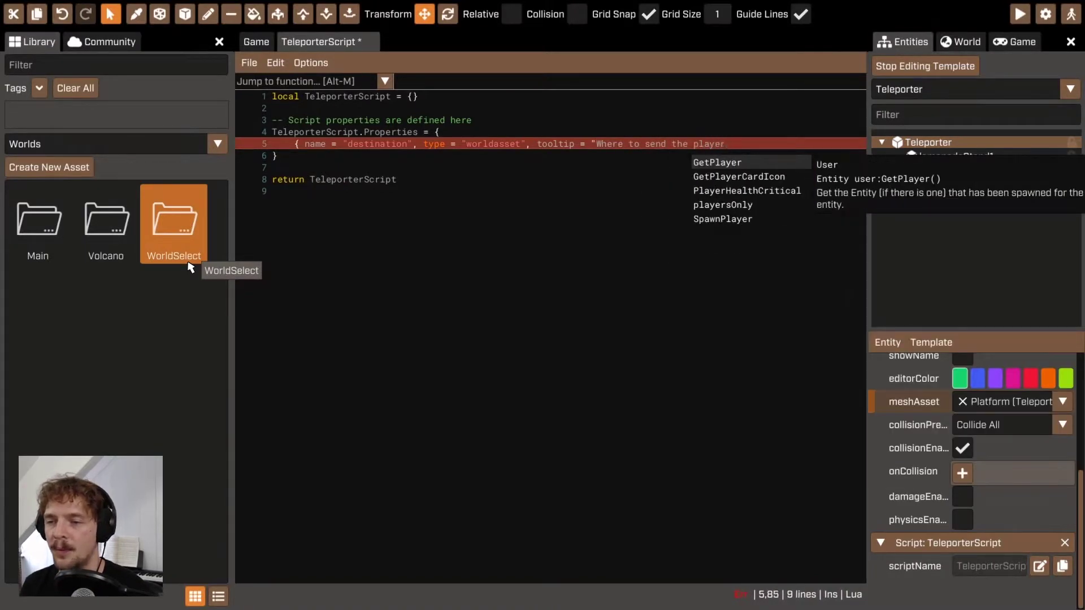
{"action": "type", "text": " when they intera"}
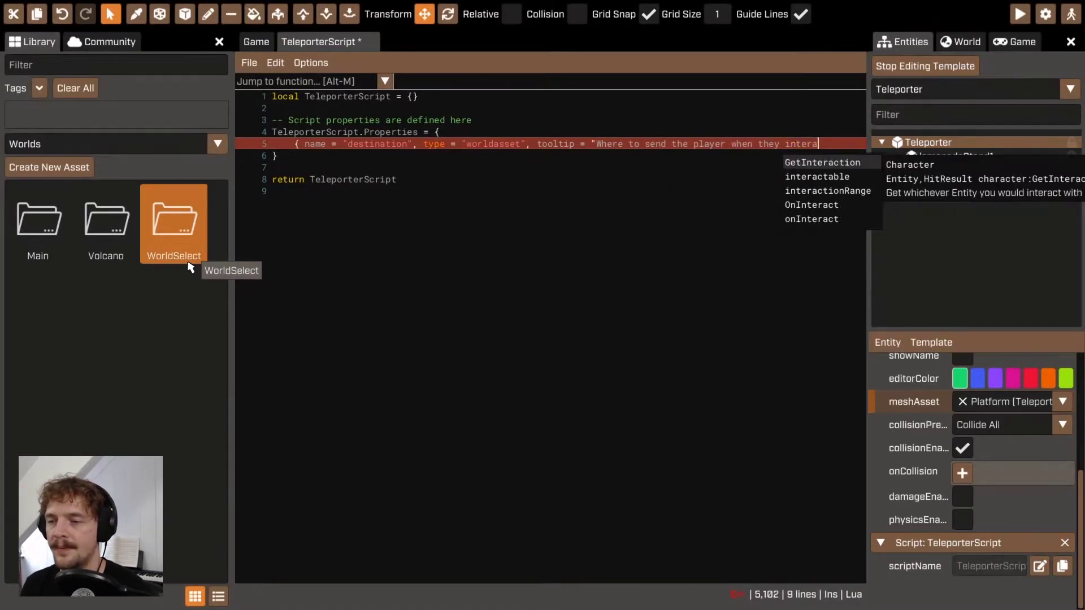
{"action": "type", "text": "ct\" }"}
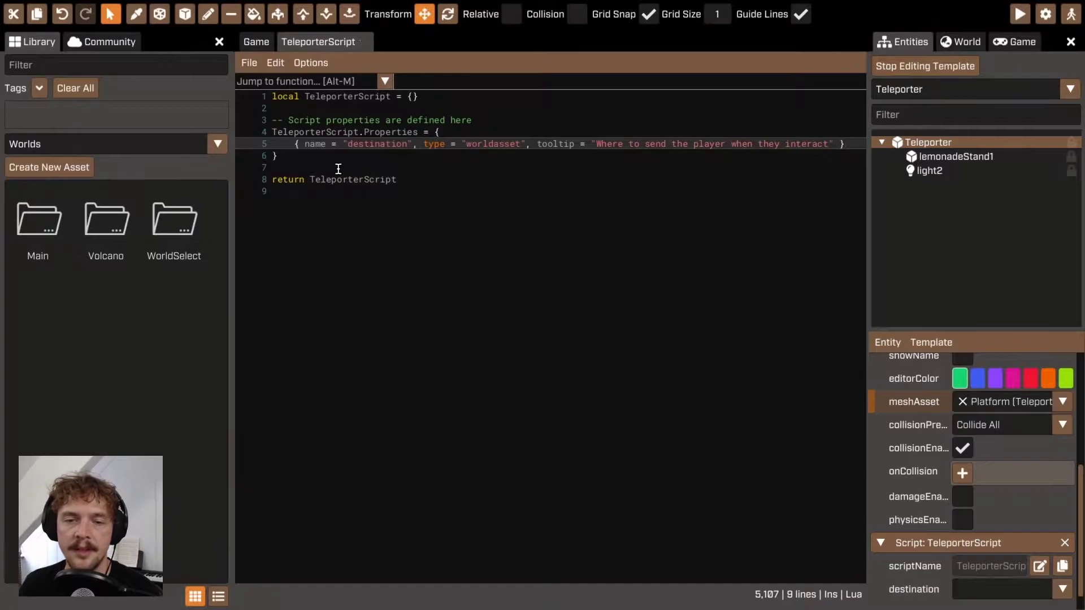
{"action": "key", "text": "ctrl+s"}
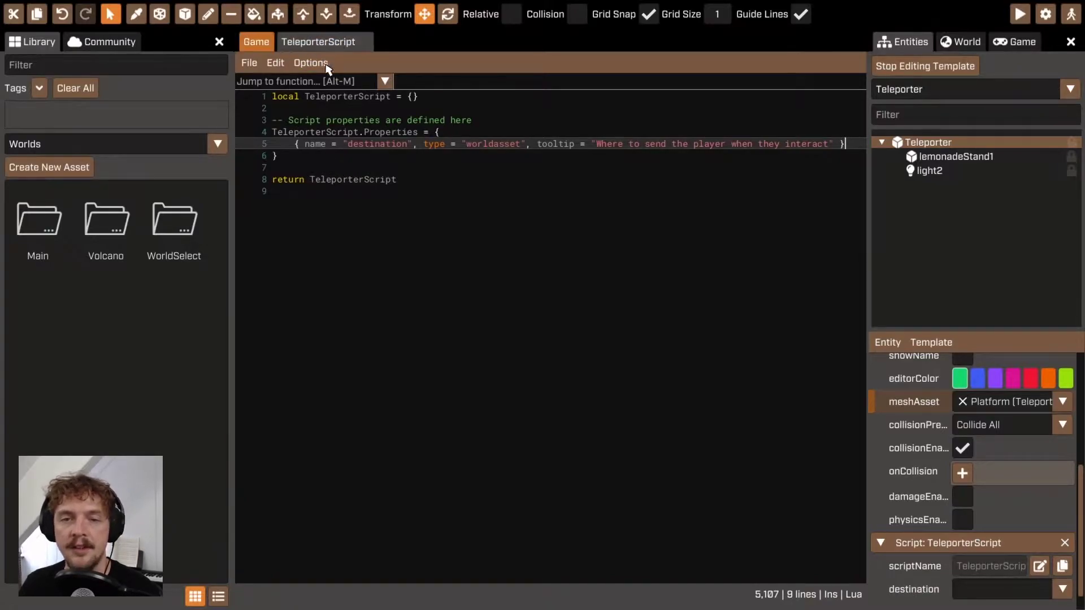
Check the tooltip and the selectable worlds of the Teleporter's destination property without choosing one.
{"action": "mouse_move", "coordinate": [908, 598]}
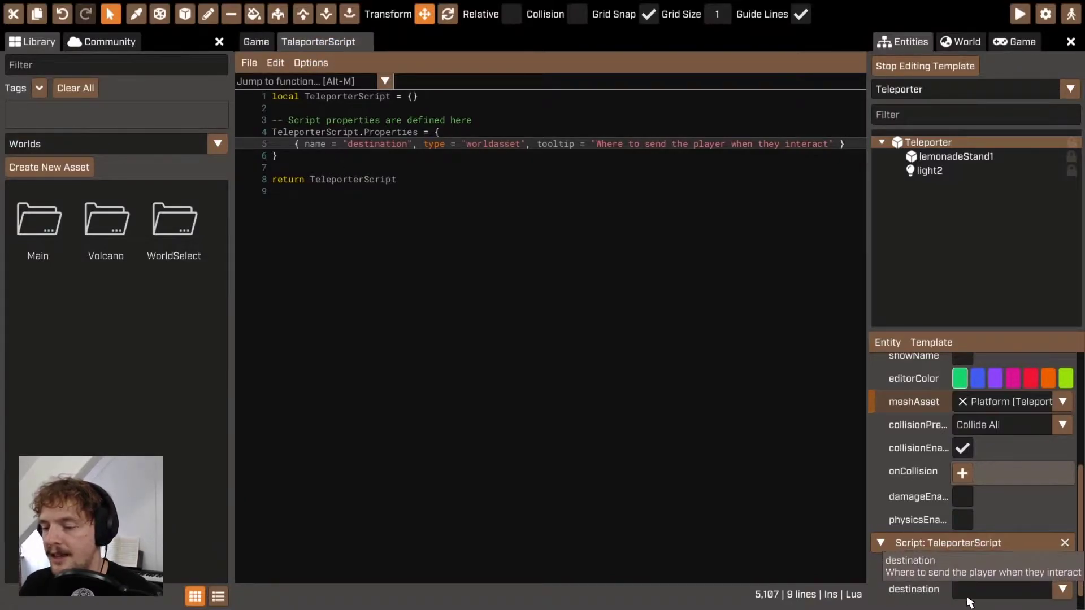
{"action": "left_click", "coordinate": [1008, 594]}
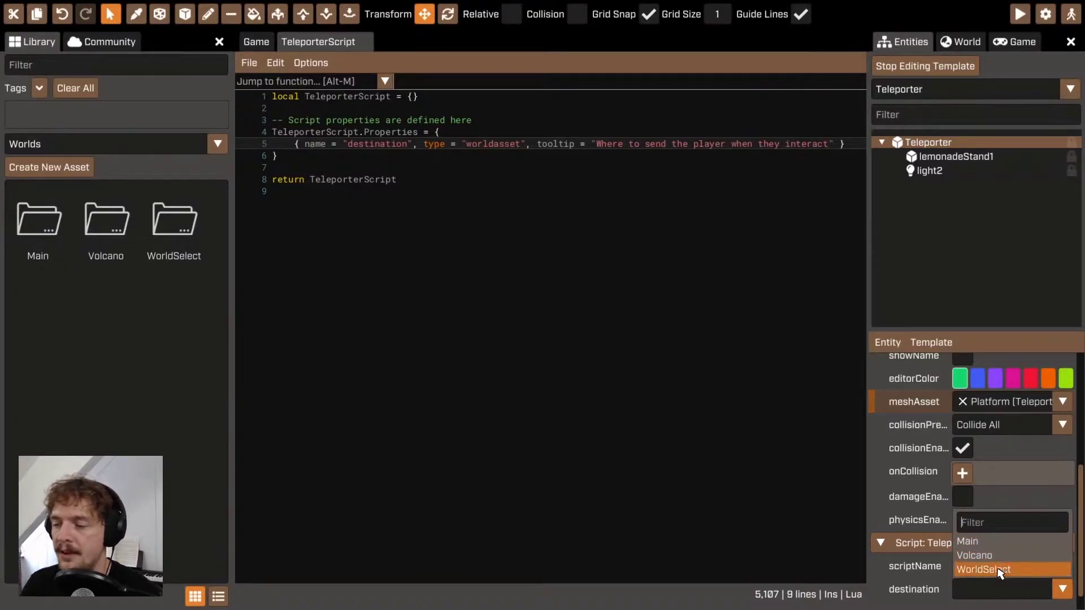
{"action": "left_click", "coordinate": [441, 181]}
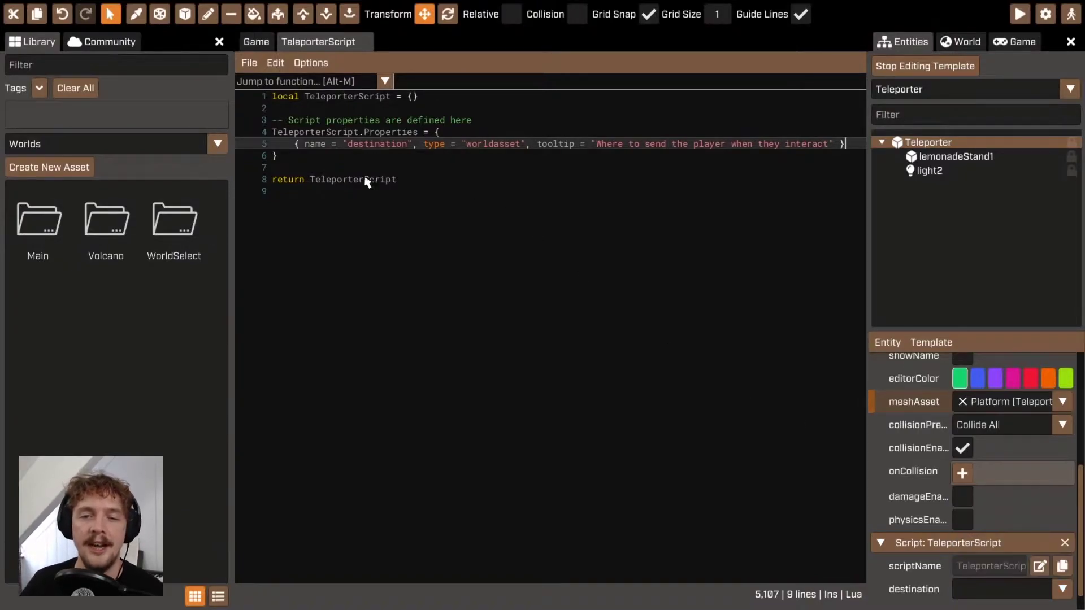
Add an empty function TeleporterScript:TeleportPlayer(player) with its closing end below the properties table.
{"action": "left_click", "coordinate": [318, 156]}
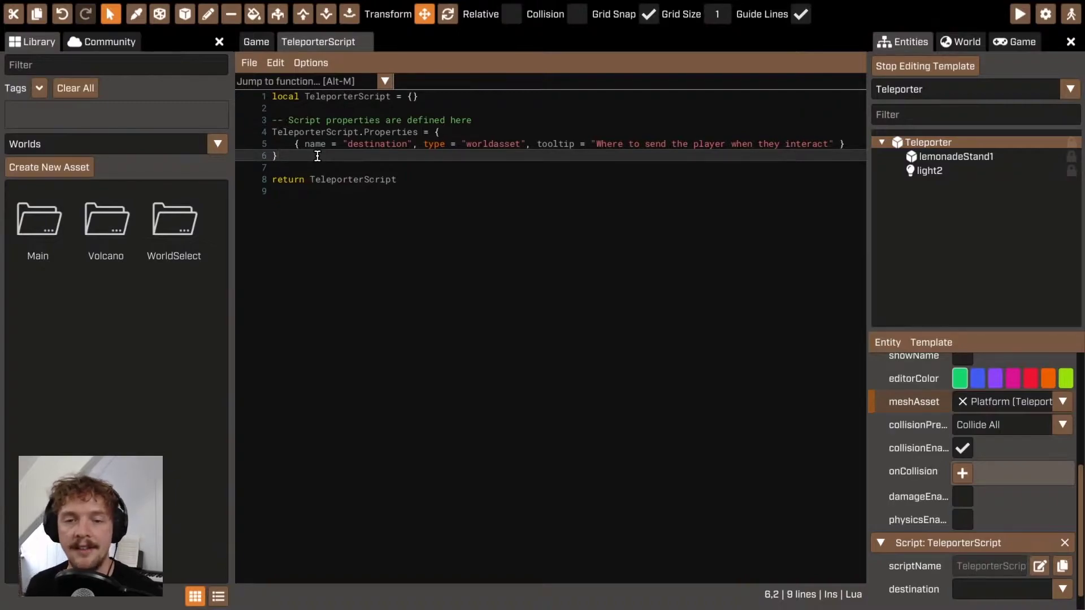
{"action": "key", "text": "Return"}
{"action": "key", "text": "Return"}
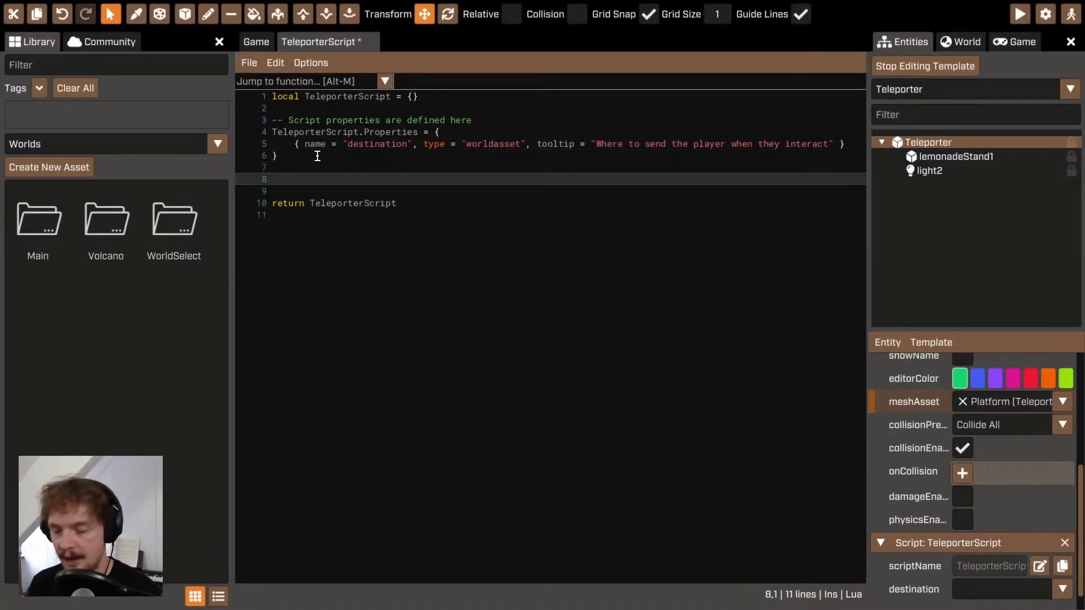
{"action": "type", "text": "function "}
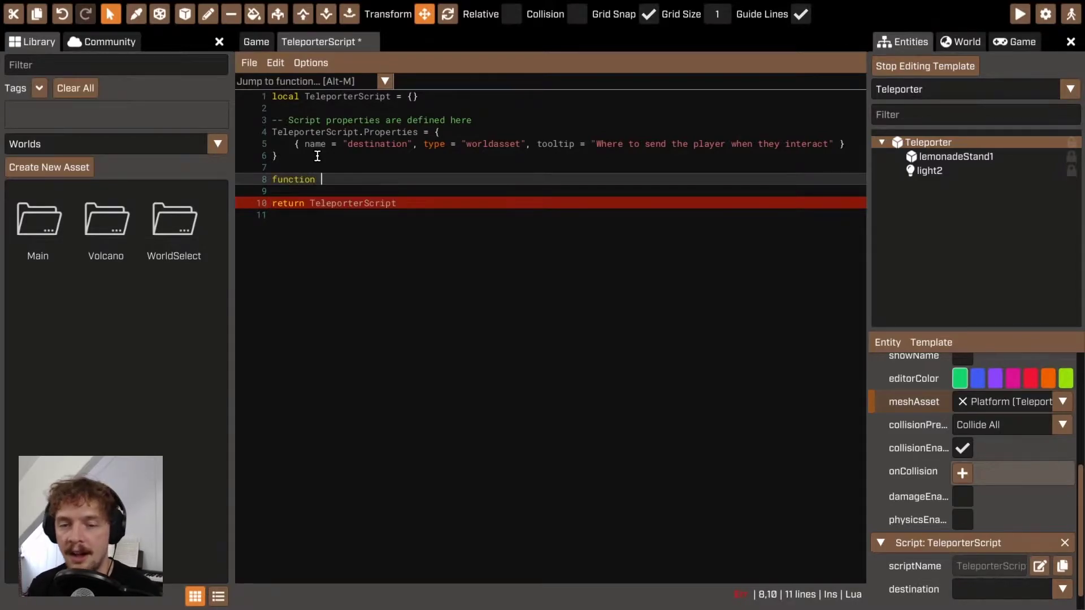
{"action": "type", "text": "Tele"}
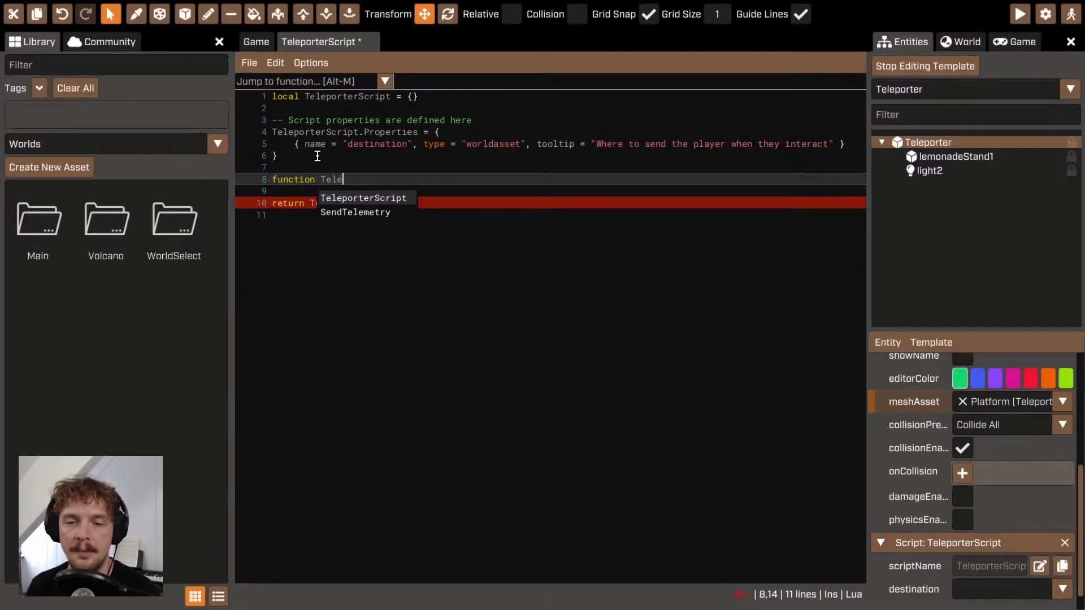
{"action": "type", "text": "porterScript:"}
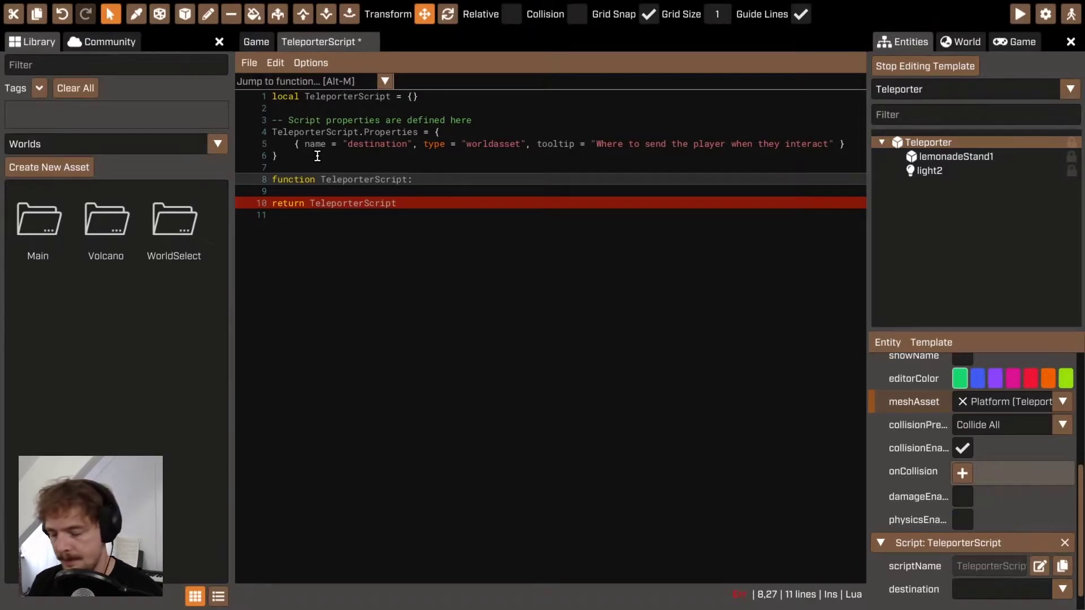
{"action": "type", "text": "Te"}
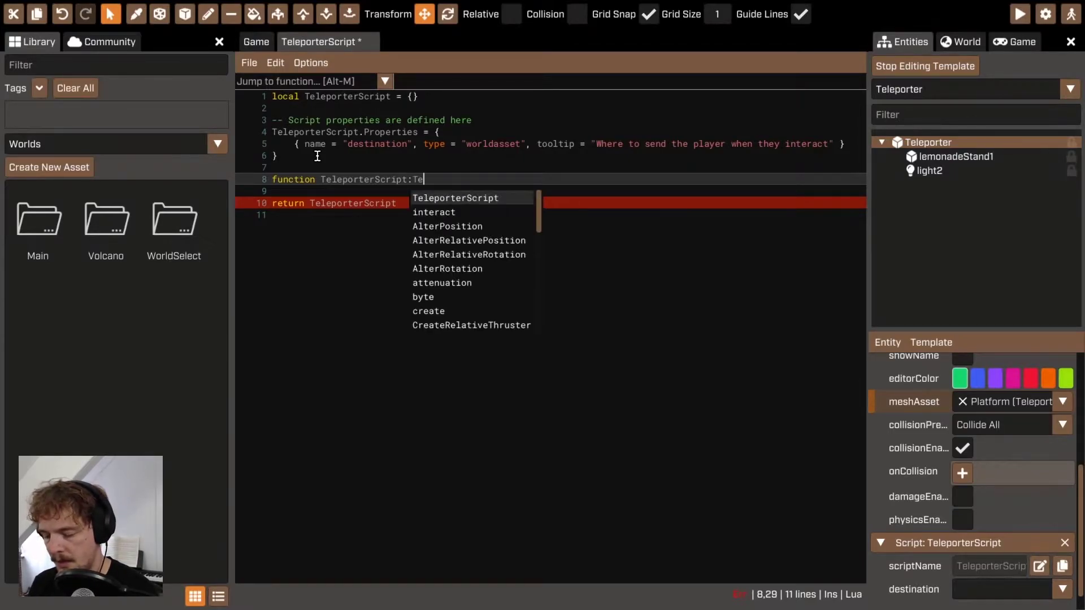
{"action": "type", "text": "leportPlayer(player)"}
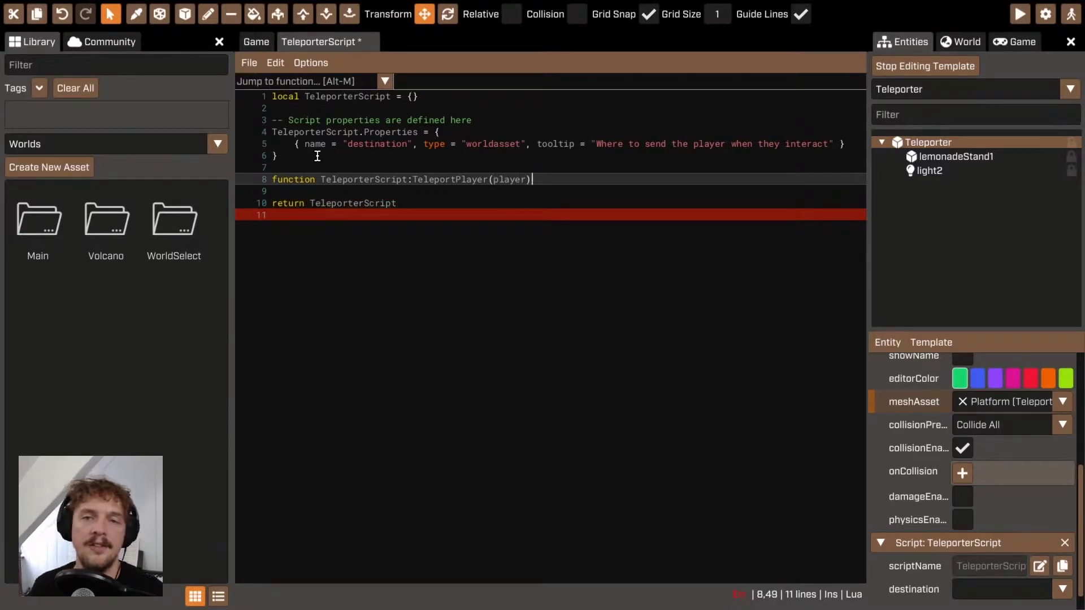
{"action": "key", "text": "Return"}
{"action": "key", "text": "Return"}
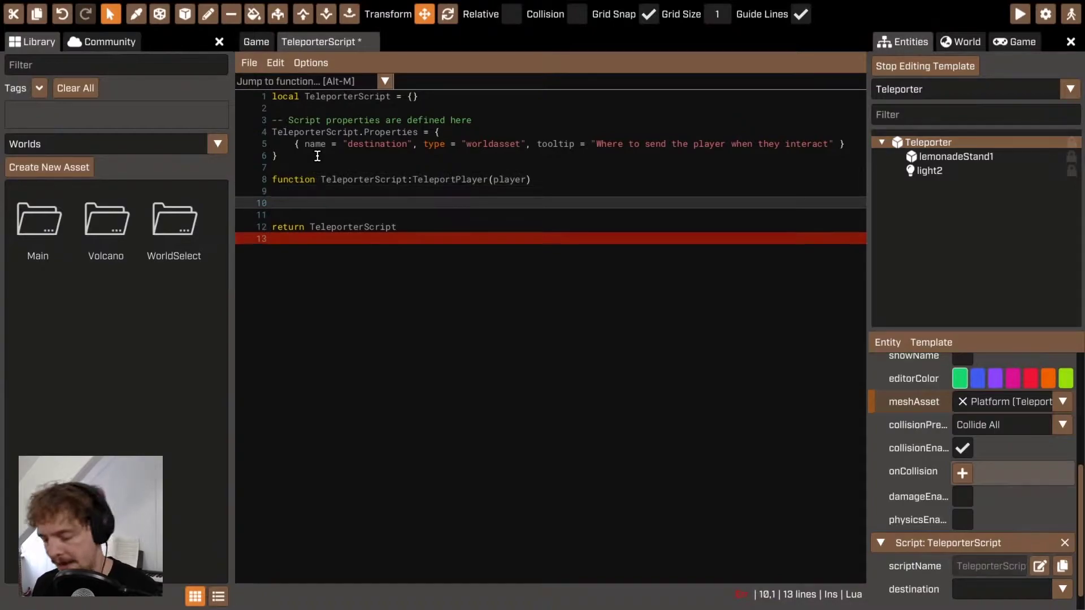
{"action": "type", "text": "end"}
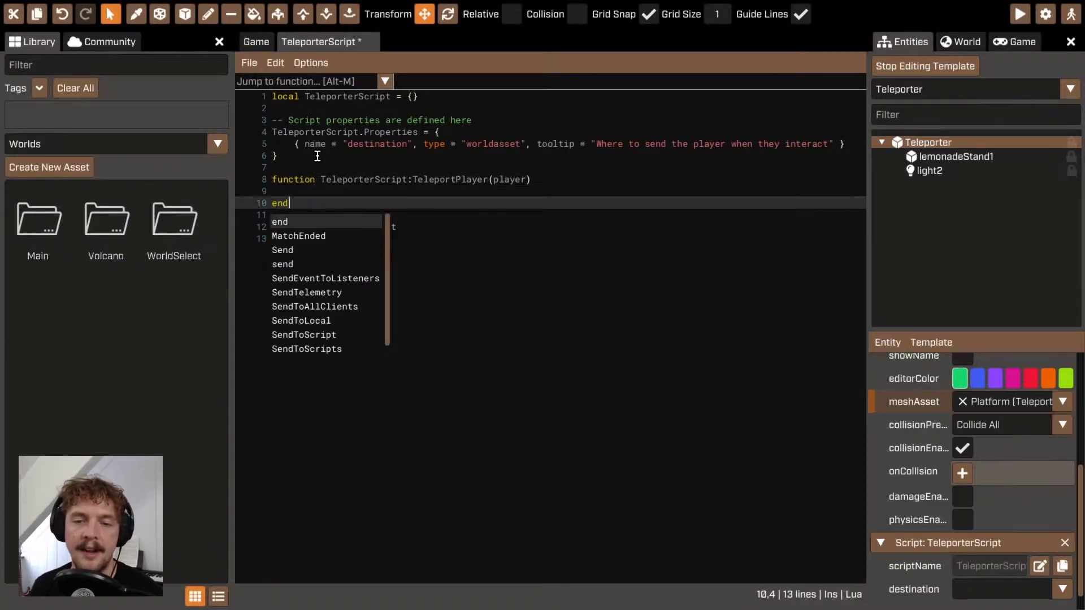
Begin an if statement inside TeleportPlayer that checks player ~= nil.
{"action": "key", "text": "Escape"}
{"action": "key", "text": "Up"}
{"action": "key", "text": "Tab"}
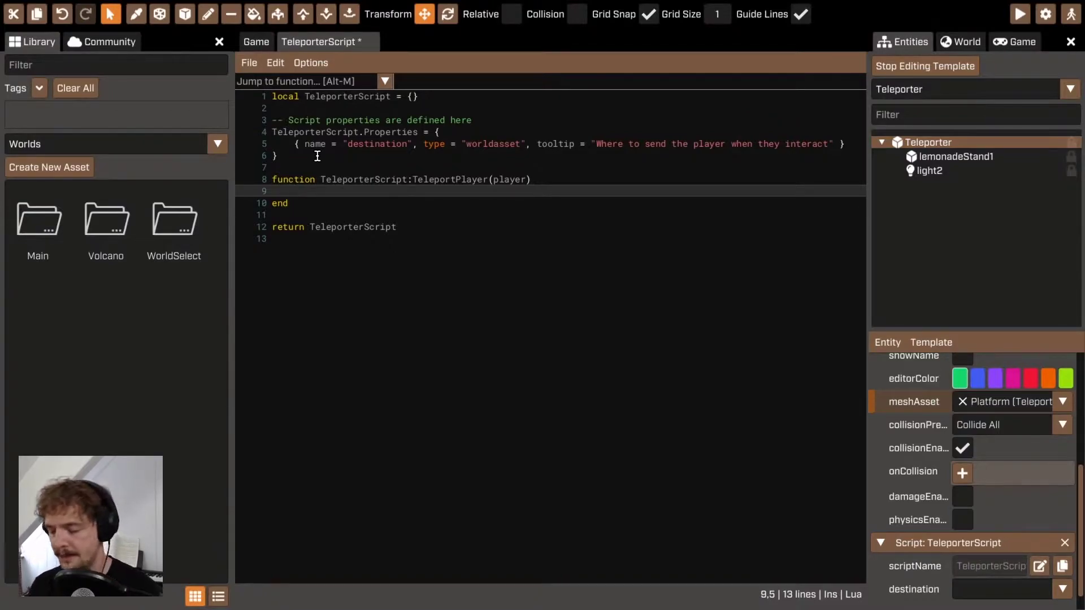
{"action": "type", "text": "if player "}
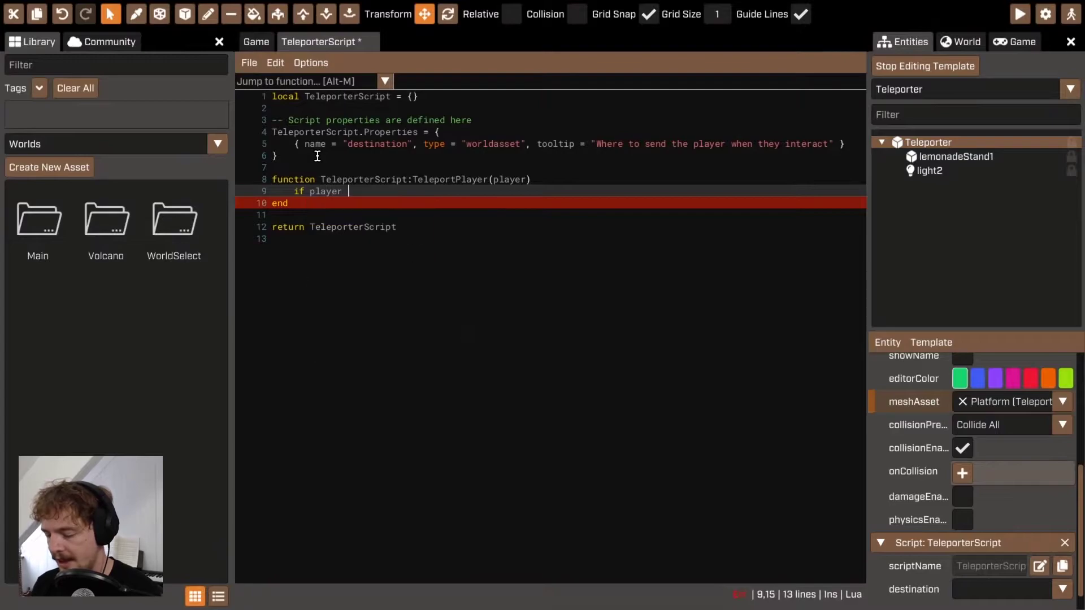
{"action": "type", "text": "~= nil"}
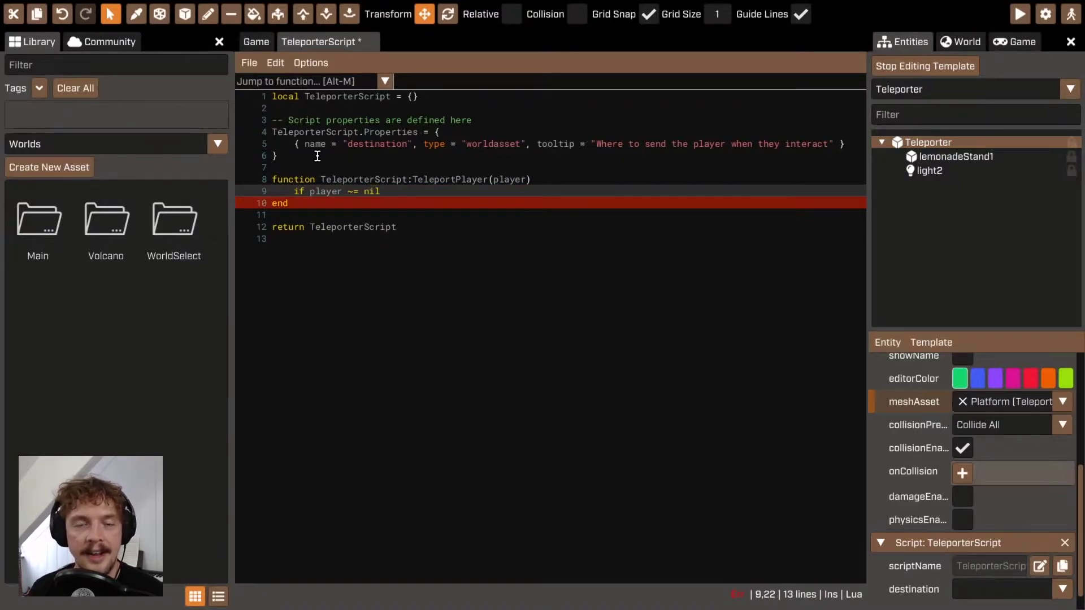
Extend the condition with "and player:IsA(Character) then" and close the if block with end.
{"action": "type", "text": "and"}
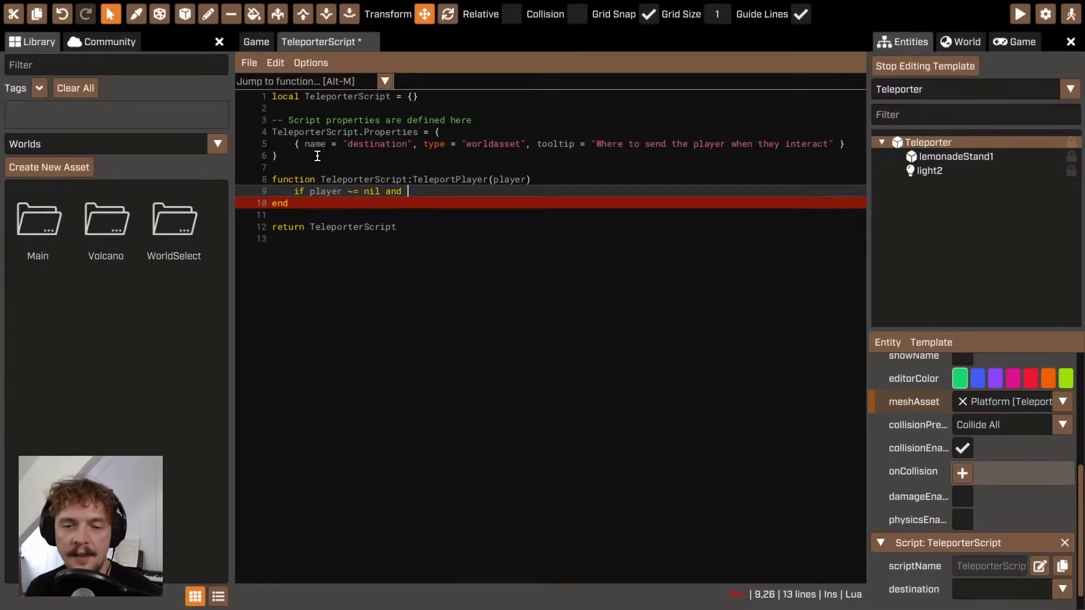
{"action": "type", "text": "player"}
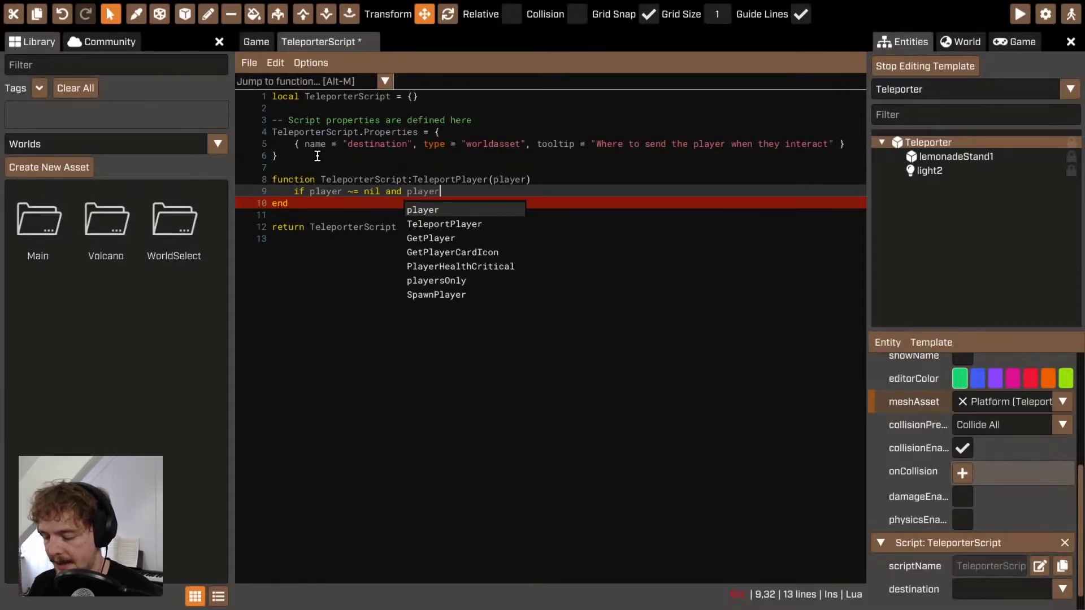
{"action": "type", "text": ":IsA("}
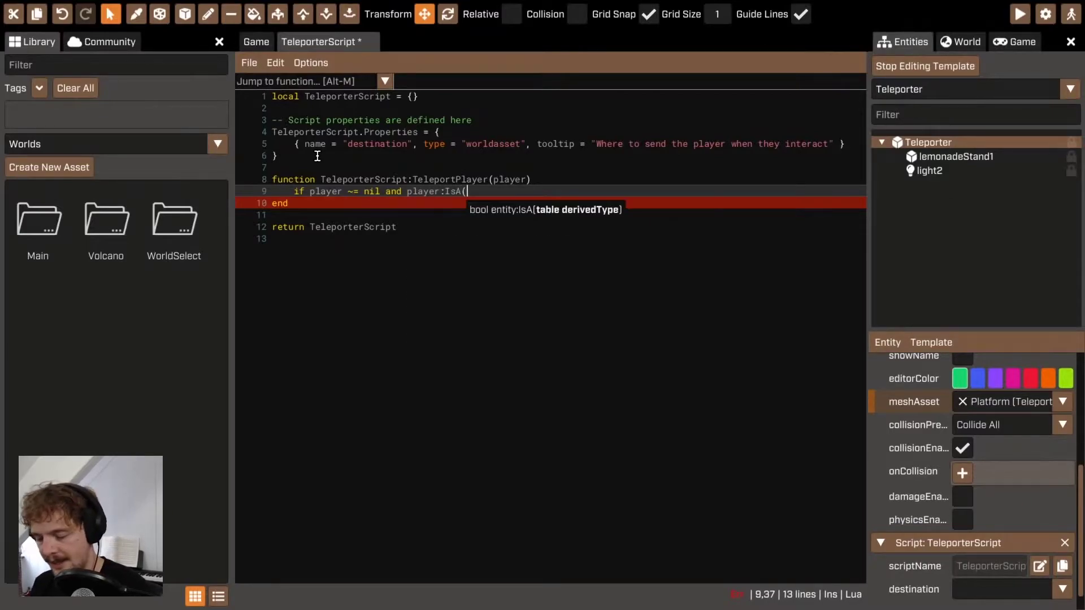
{"action": "type", "text": "Character)"}
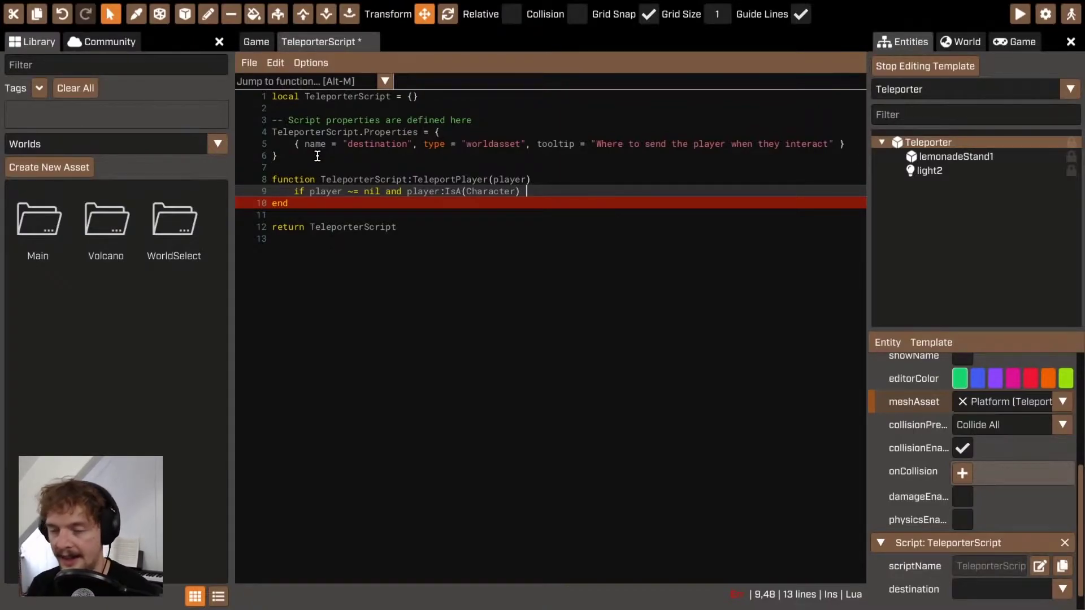
{"action": "type", "text": " then"}
{"action": "key", "text": "Return"}
{"action": "key", "text": "Return"}
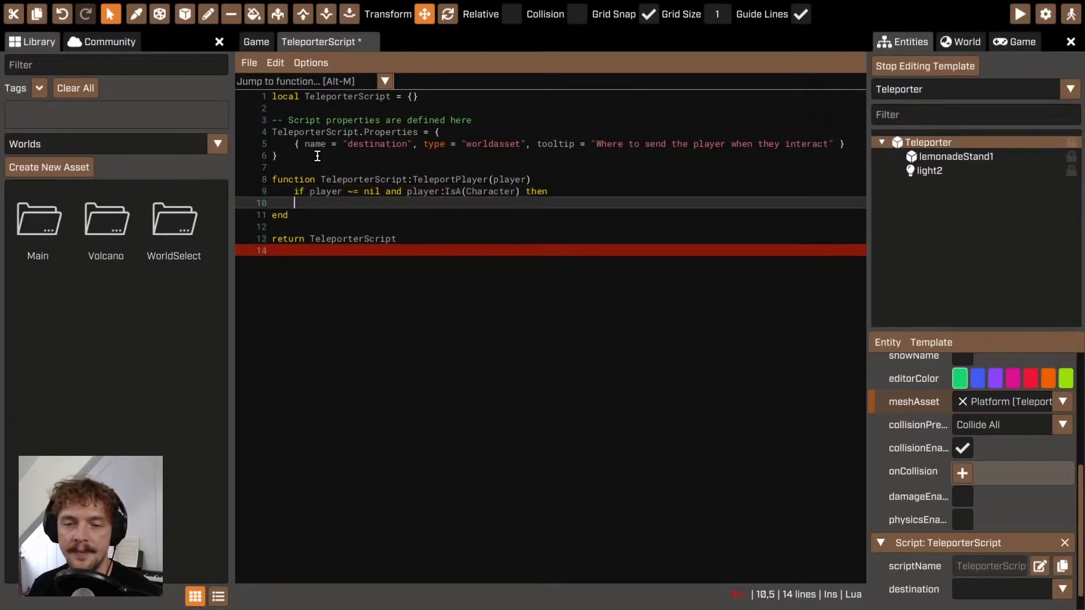
{"action": "type", "text": "end"}
{"action": "key", "text": "Escape"}
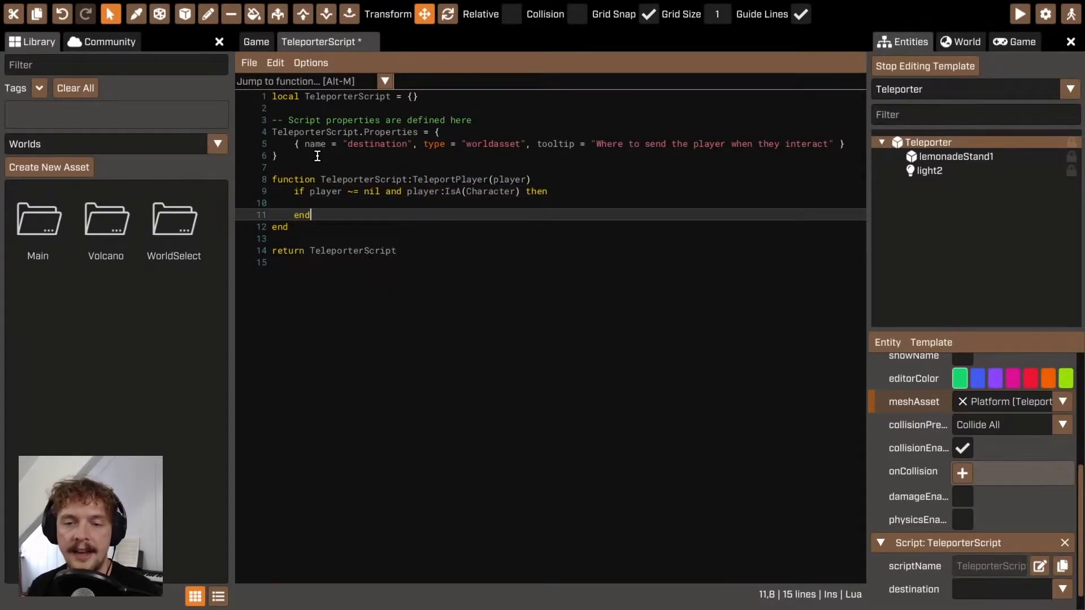
{"action": "left_click_drag", "start_coordinate": [310, 193], "coordinate": [387, 193]}
{"action": "left_click", "coordinate": [405, 202]}
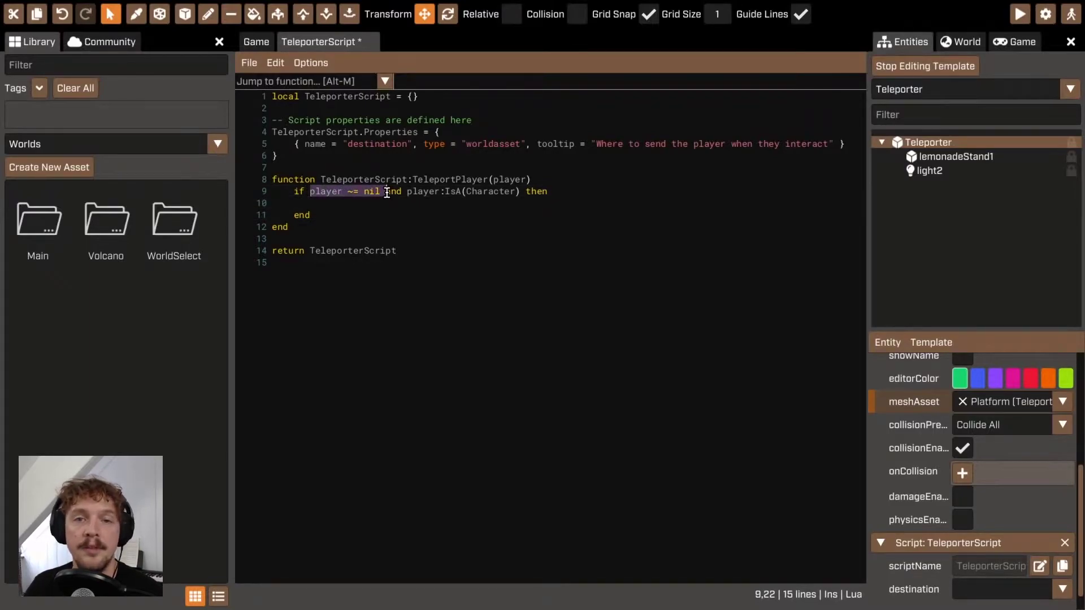
{"action": "left_click", "coordinate": [388, 213]}
{"action": "left_click_drag", "start_coordinate": [310, 192], "coordinate": [538, 192]}
{"action": "left_click", "coordinate": [407, 193]}
{"action": "left_click", "coordinate": [362, 191]}
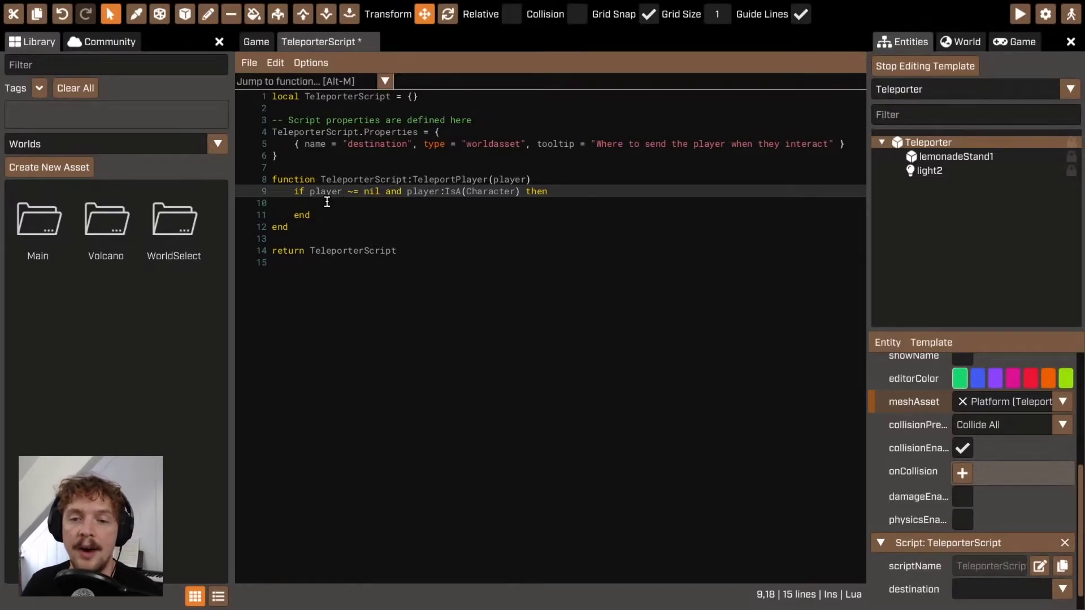
Inside the if block, write player:GetUser():GoToWorld as the beginning of the teleport call.
{"action": "left_click", "coordinate": [347, 205]}
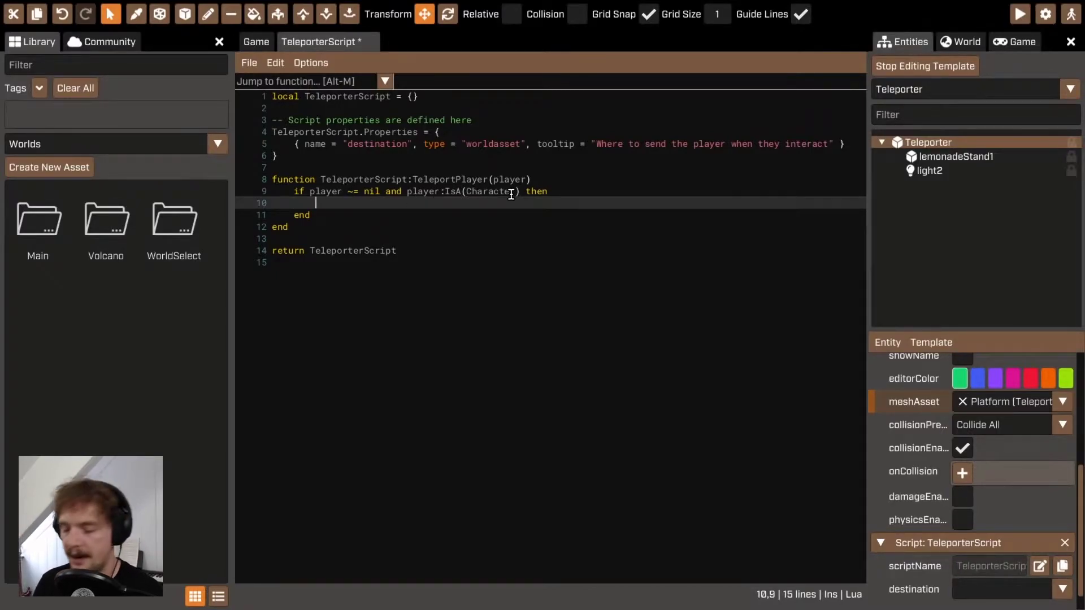
{"action": "type", "text": "player:GetUser"}
{"action": "key", "text": "Return"}
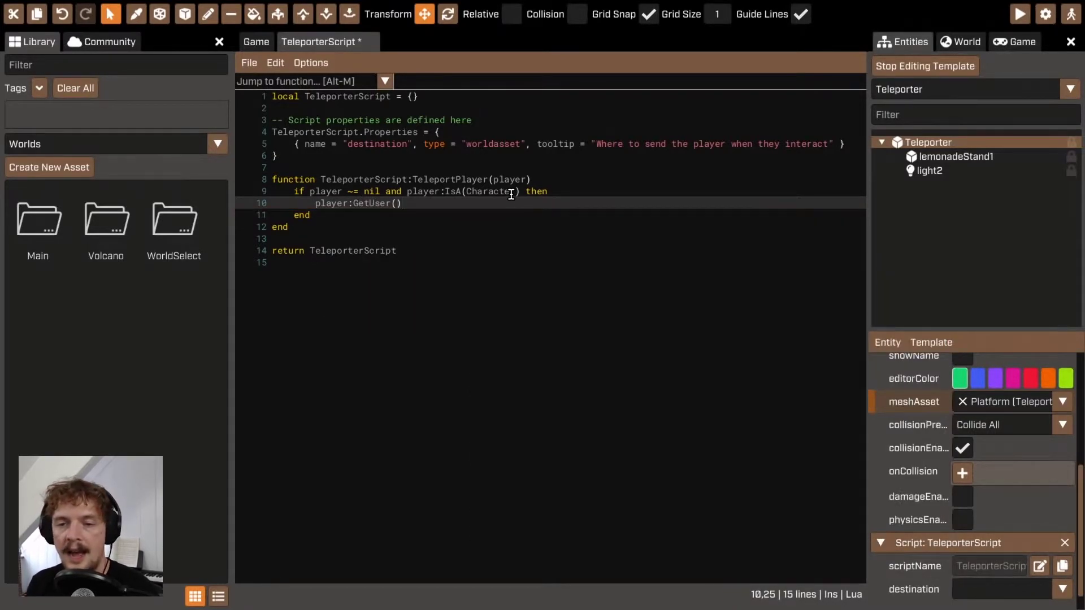
{"action": "type", "text": ":"}
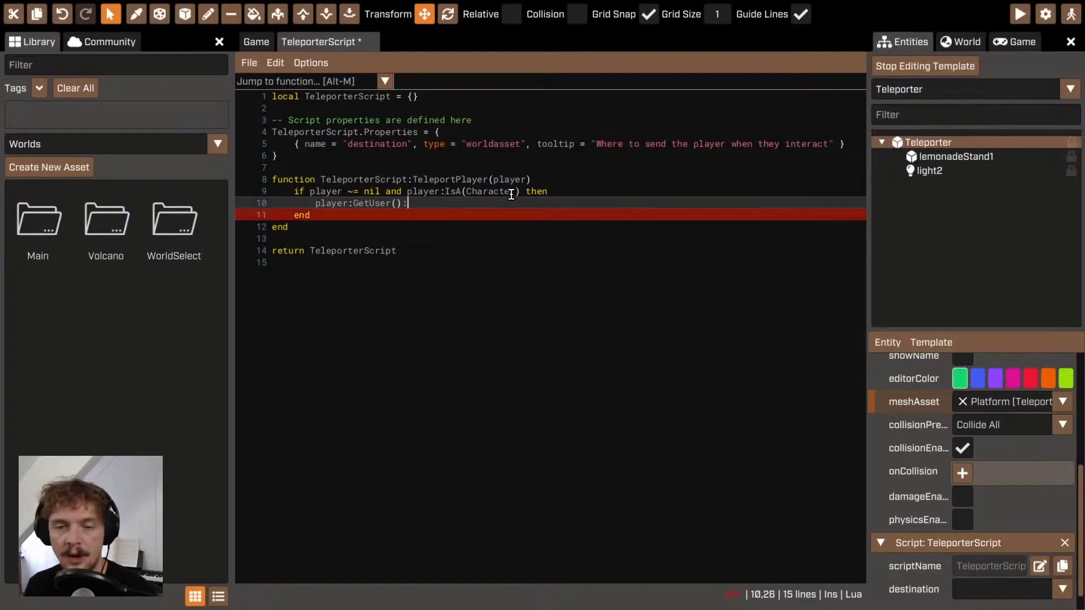
{"action": "type", "text": "Got"}
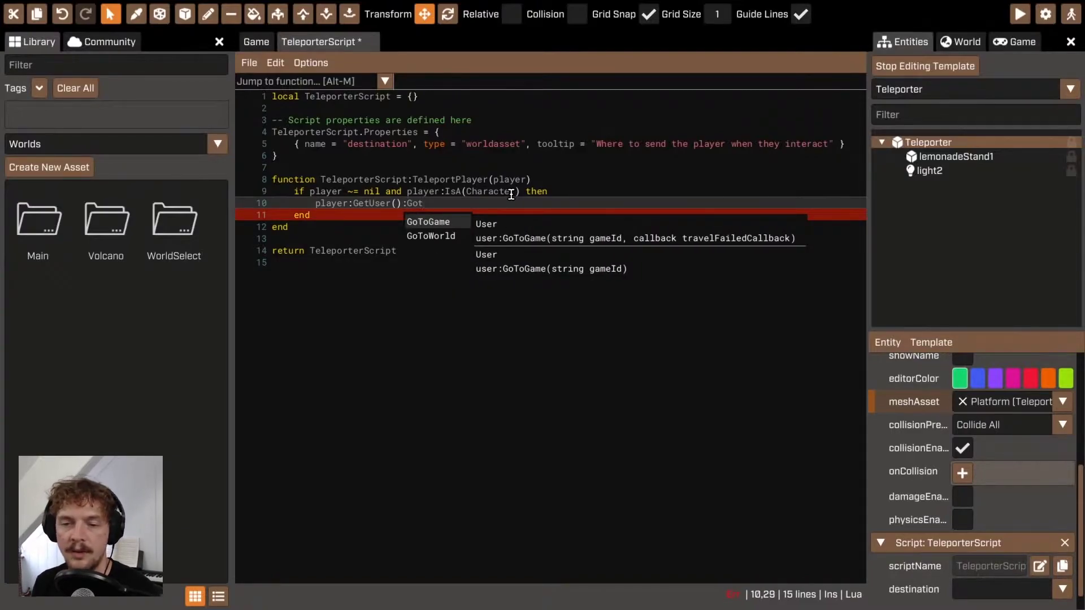
{"action": "key", "text": "Down"}
{"action": "key", "text": "Return"}
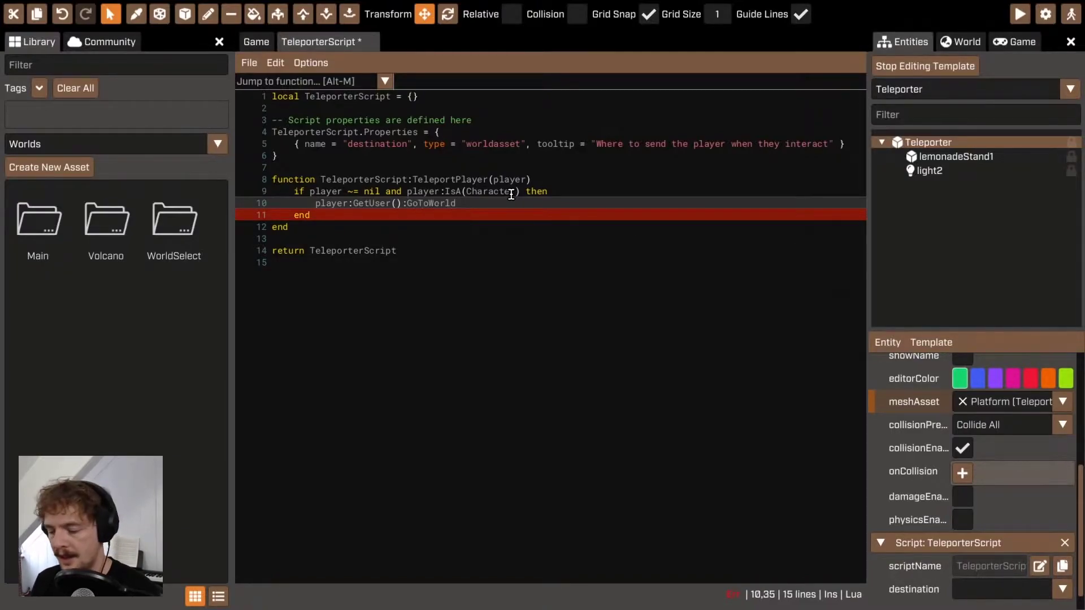
Pass self.properties.destination as the GoToWorld argument, close the call and save the script.
{"action": "type", "text": "("}
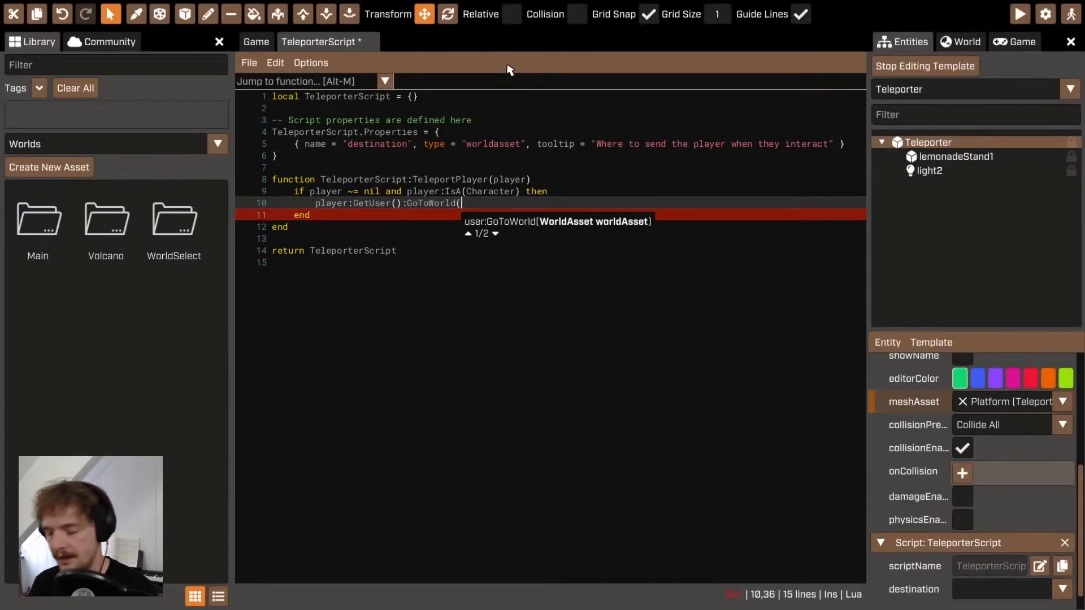
{"action": "type", "text": "self.propertie"}
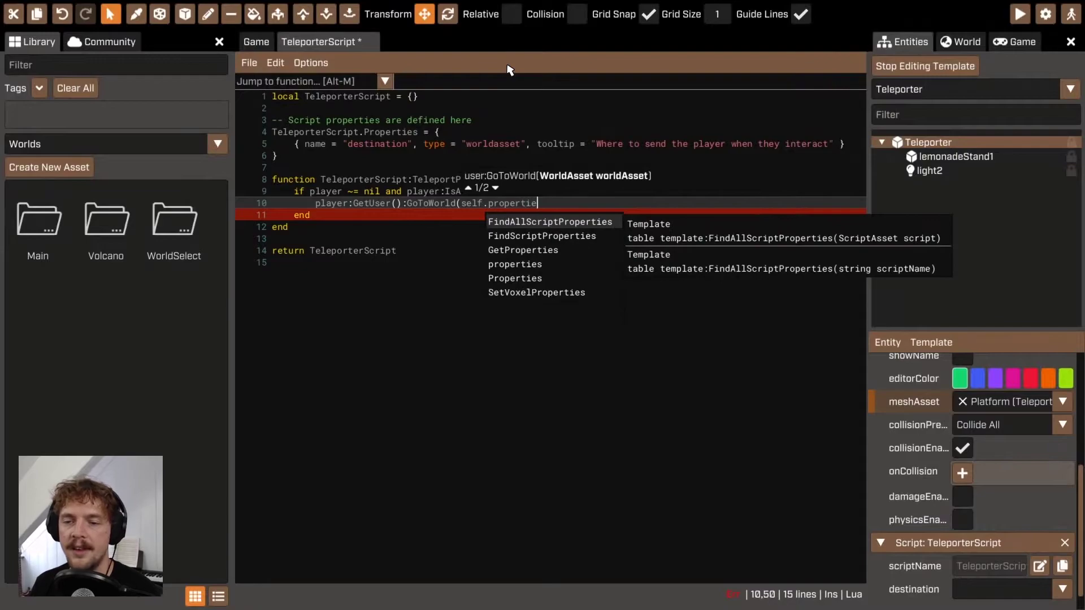
{"action": "type", "text": "s.d"}
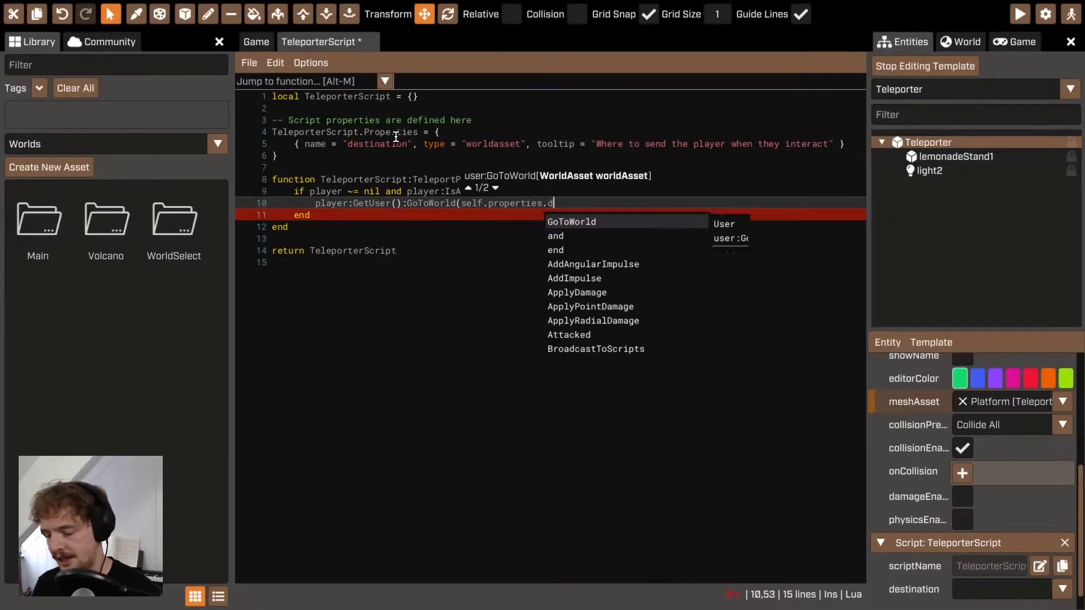
{"action": "type", "text": "estination"}
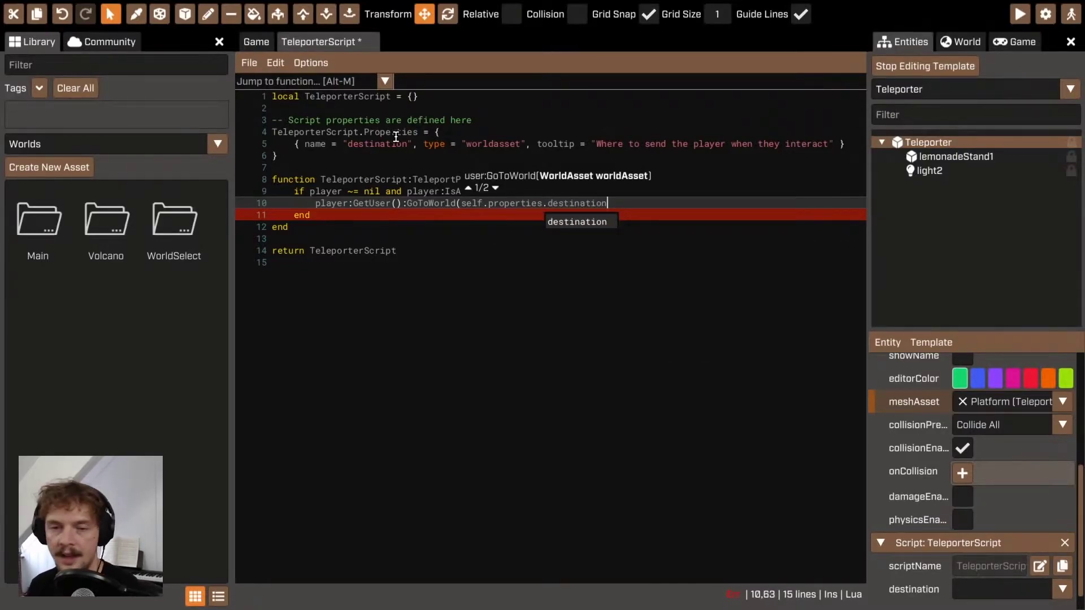
{"action": "type", "text": ")"}
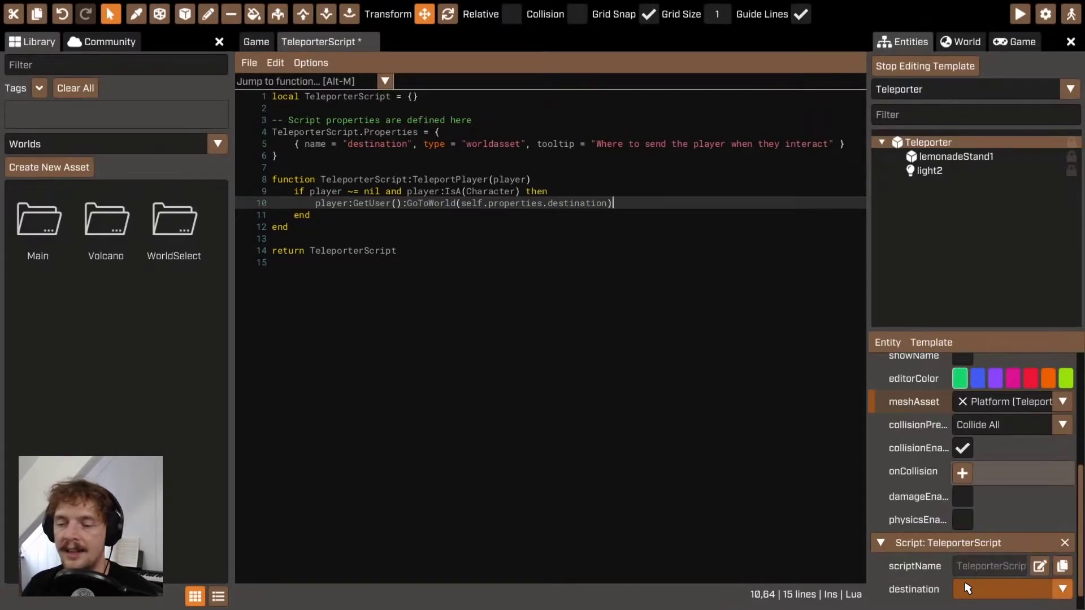
{"action": "key", "text": "ctrl+s"}
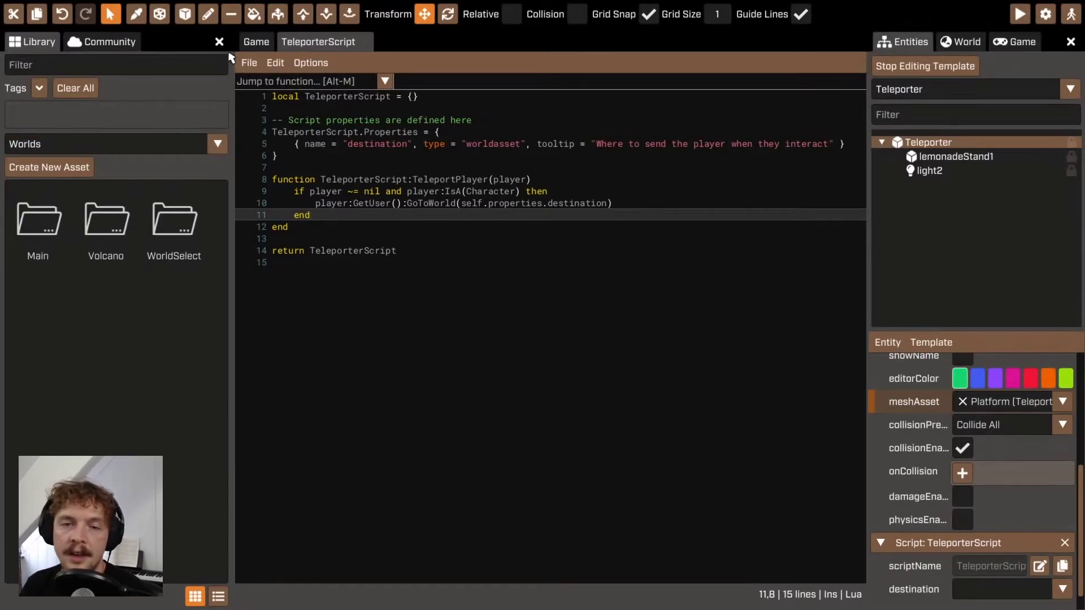
Select the statue entity lemonadeStand1 in the game view and add an expanded onInteract event entry to it.
{"action": "left_click", "coordinate": [253, 43]}
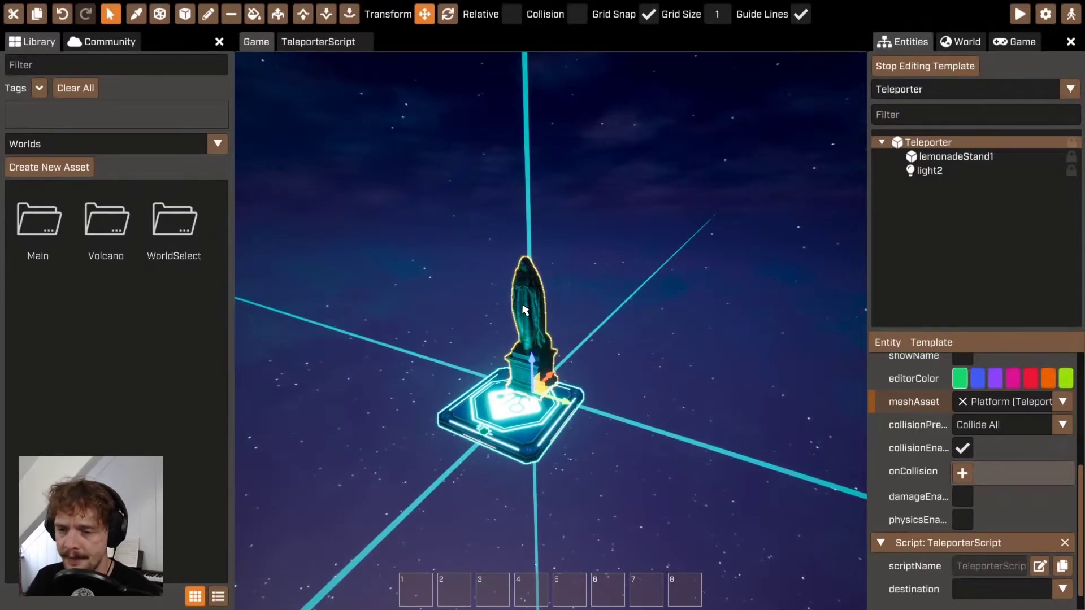
{"action": "left_click", "coordinate": [532, 300]}
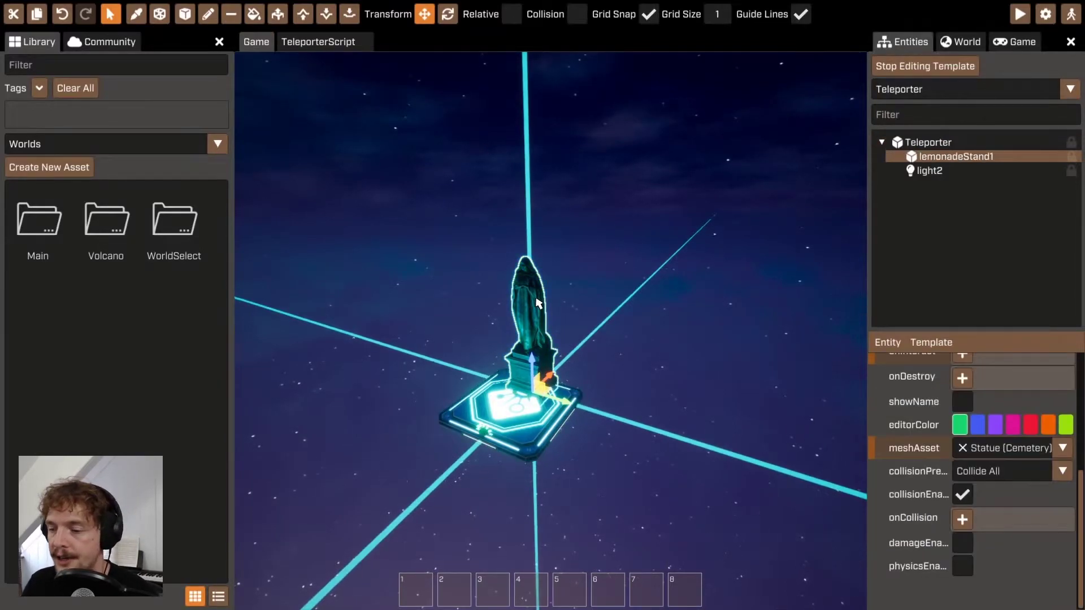
{"action": "scroll", "coordinate": [1048, 461], "scroll_direction": "up", "scroll_amount": 2}
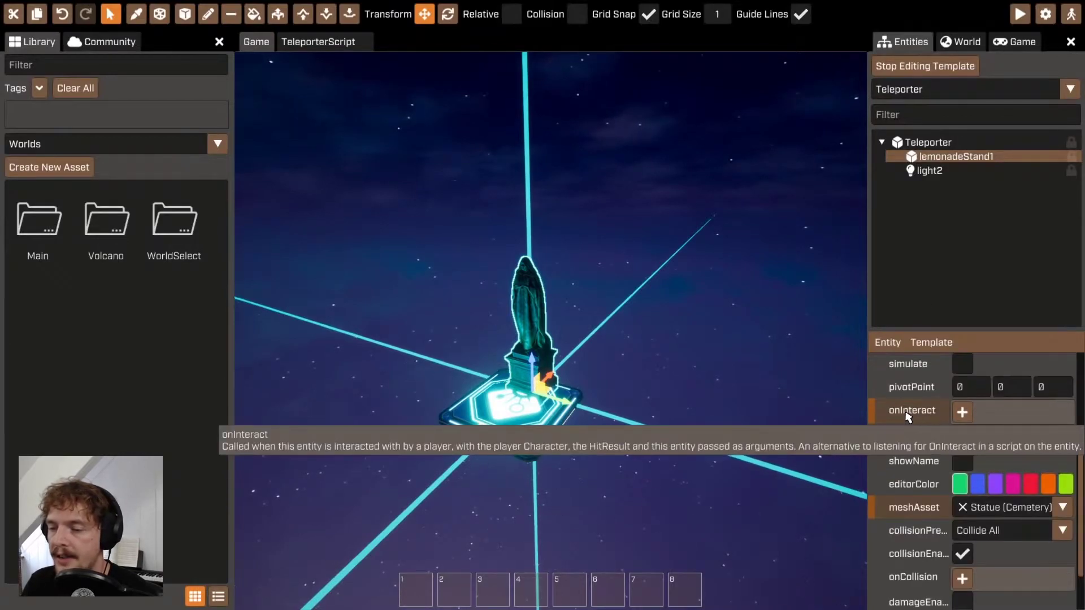
{"action": "left_click", "coordinate": [961, 413]}
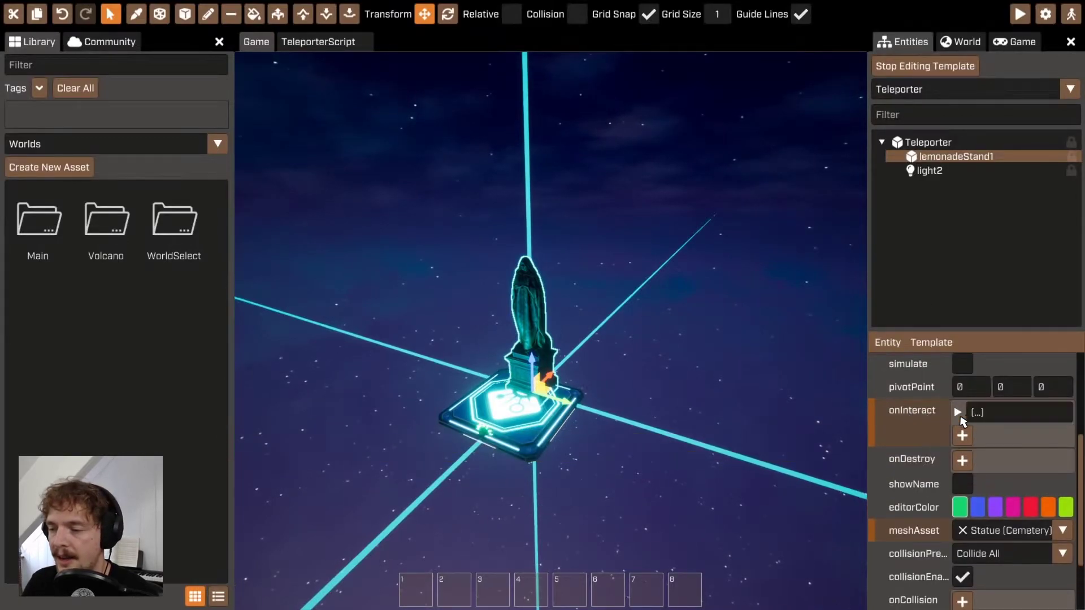
{"action": "left_click", "coordinate": [958, 412]}
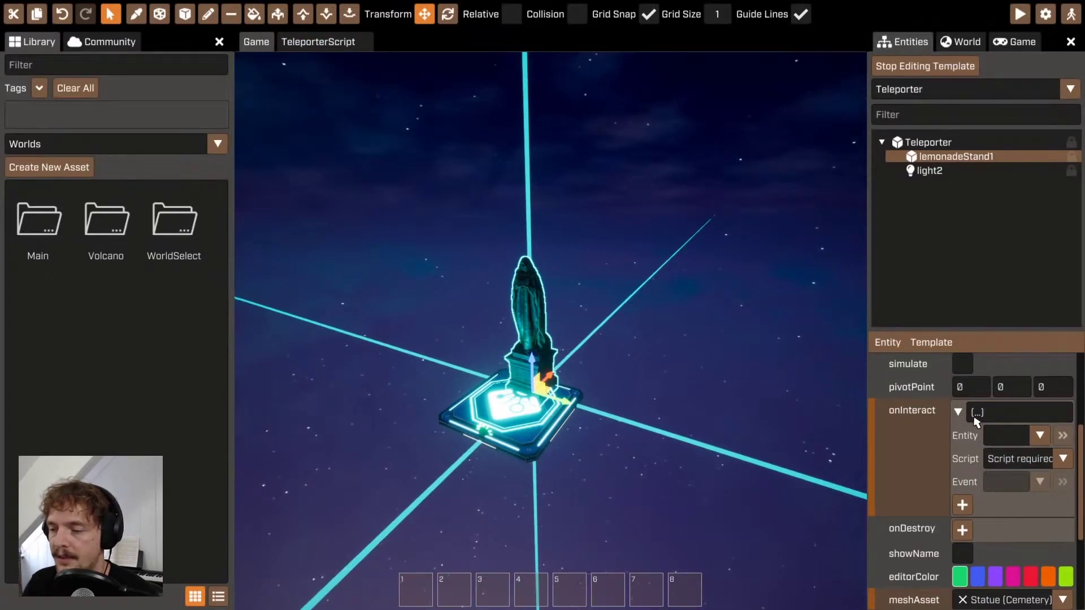
Link the statue's onInteract entry to the Teleporter entity and its TeleportPlayer(player) event in TeleporterScript.
{"action": "left_click", "coordinate": [1030, 443]}
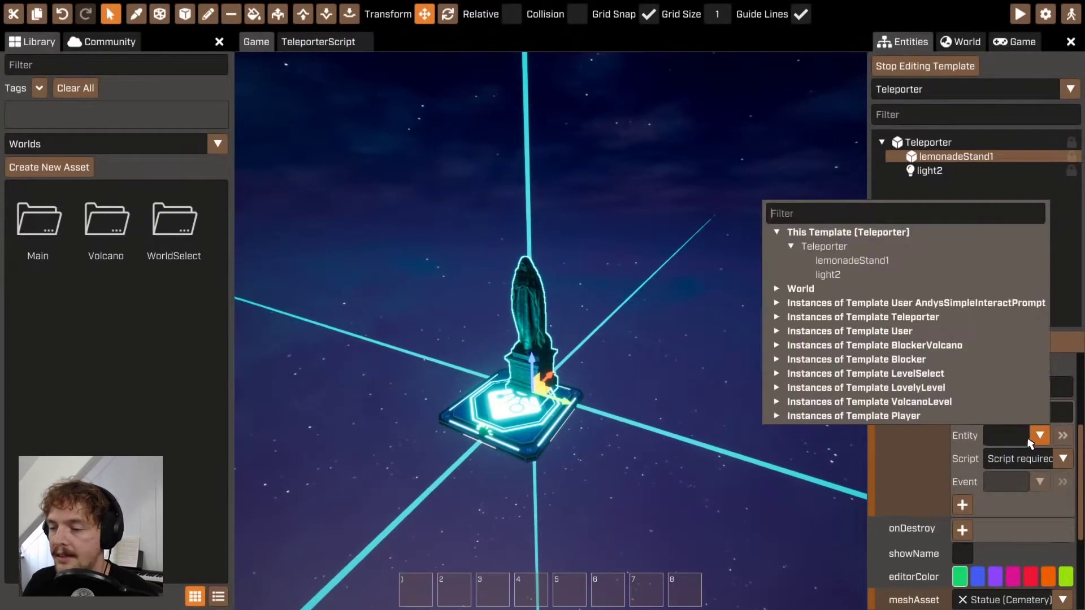
{"action": "left_click", "coordinate": [835, 246]}
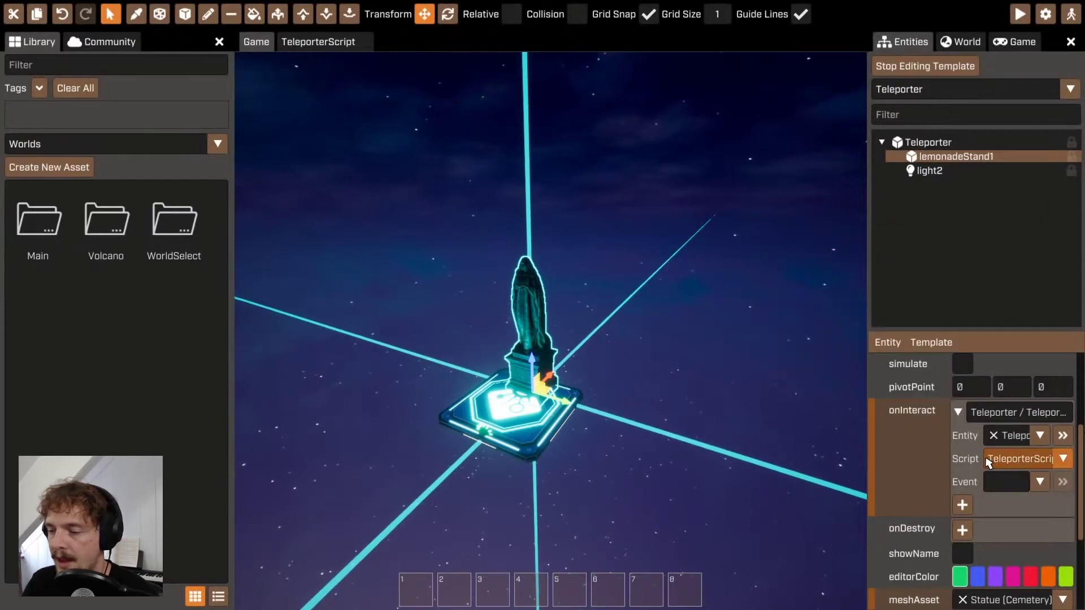
{"action": "left_click", "coordinate": [1040, 482]}
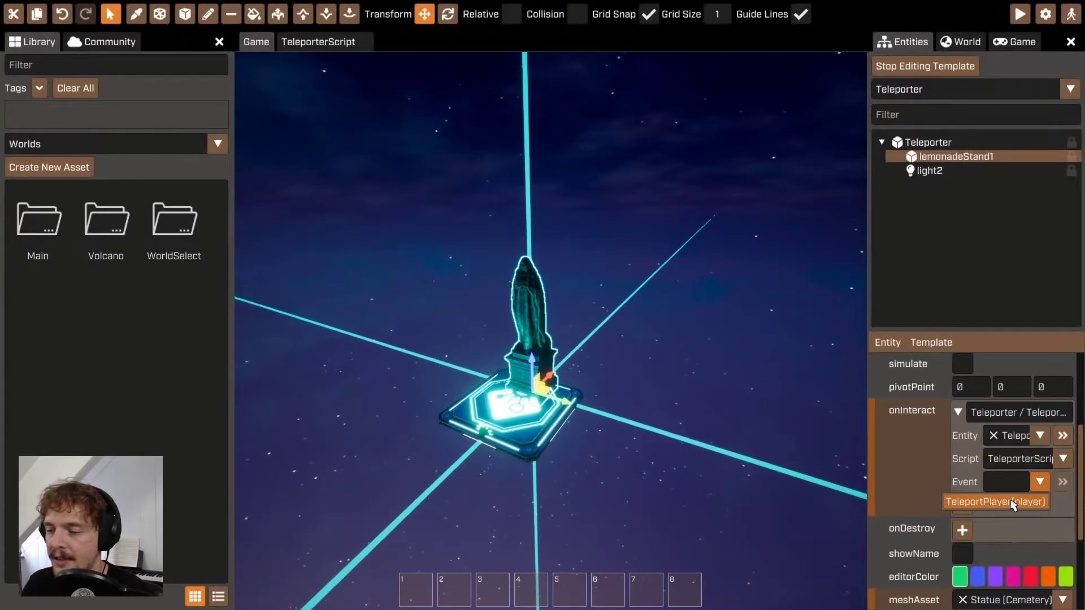
{"action": "left_click", "coordinate": [1030, 505]}
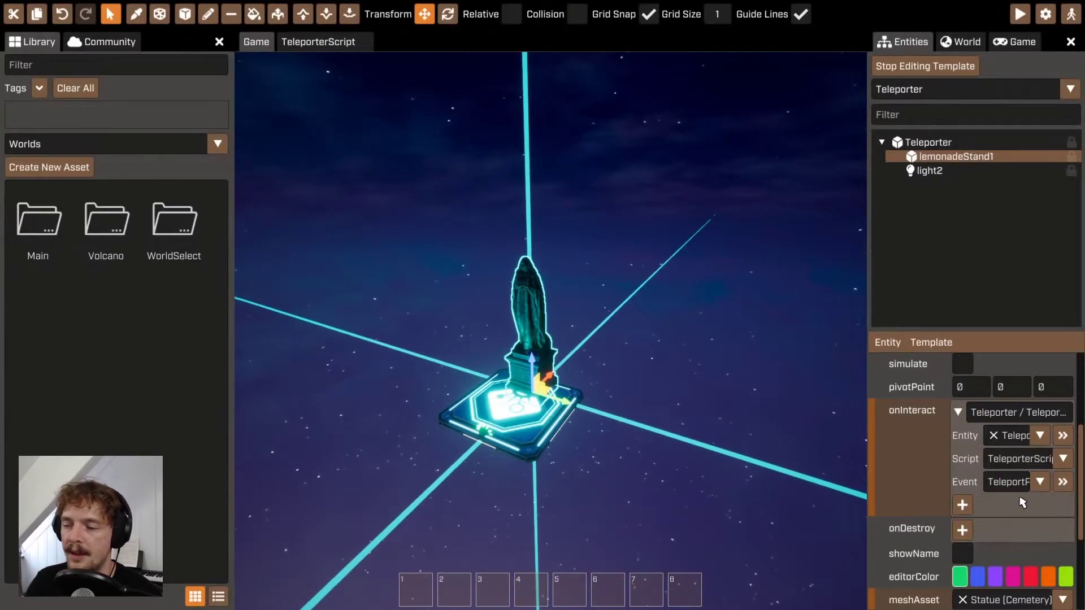
{"action": "left_click", "coordinate": [1040, 482]}
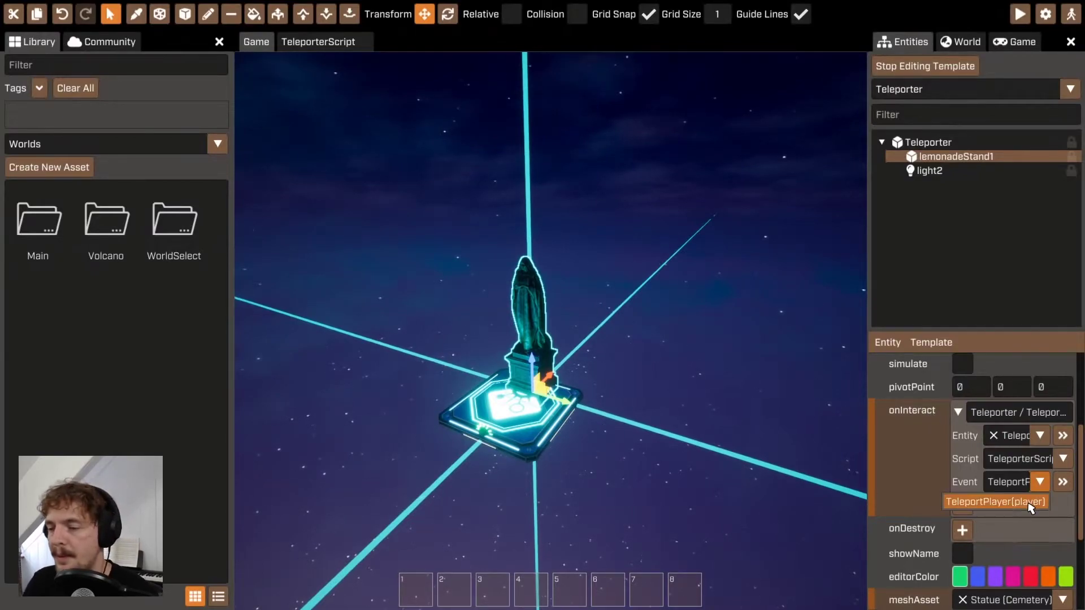
{"action": "left_click", "coordinate": [308, 43]}
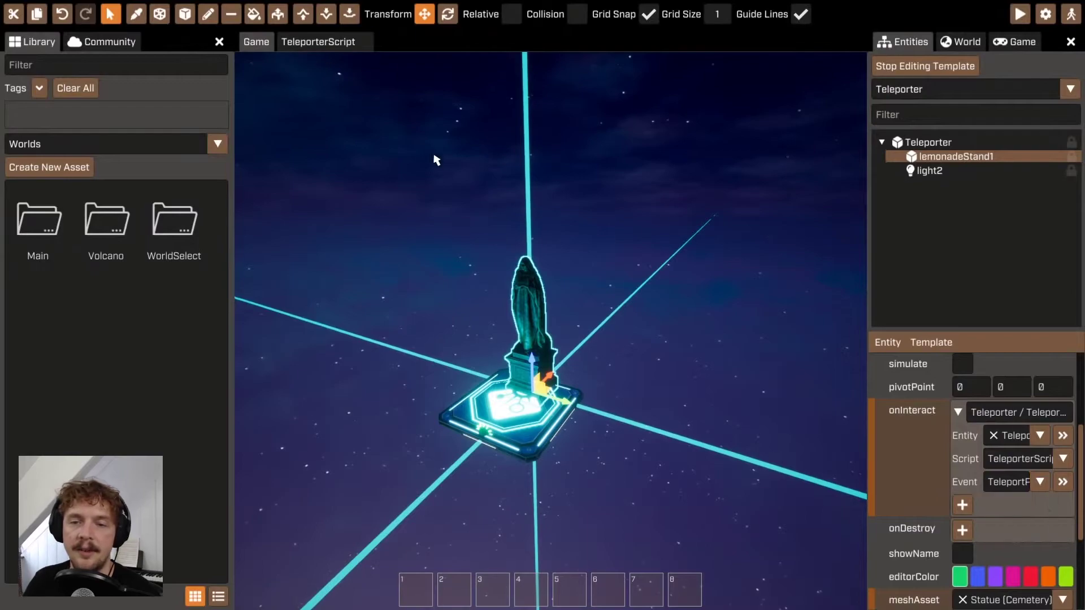
{"action": "left_click", "coordinate": [294, 39]}
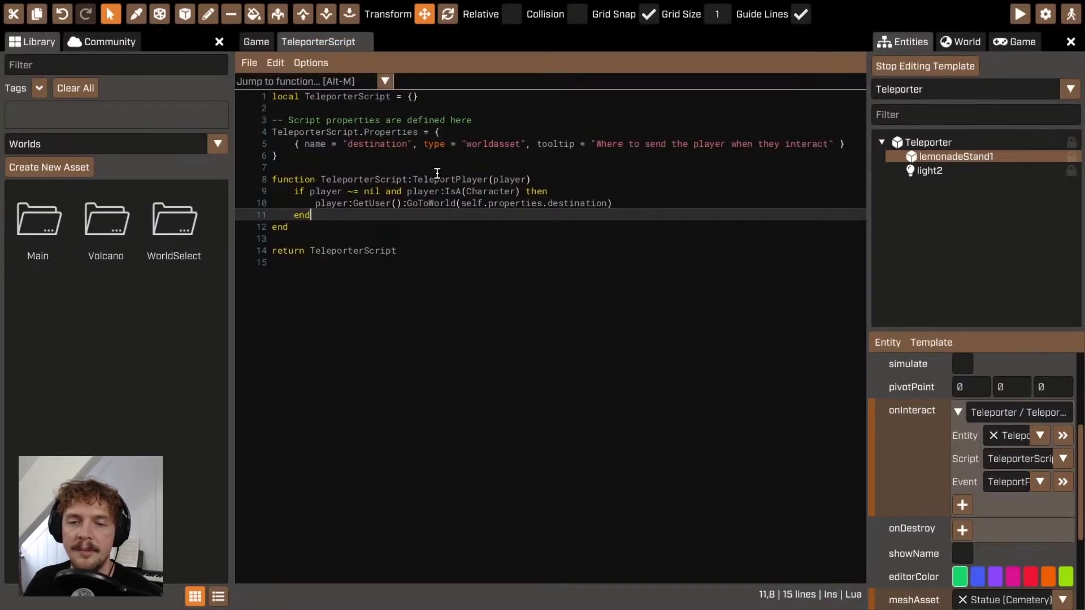
{"action": "left_click", "coordinate": [254, 42]}
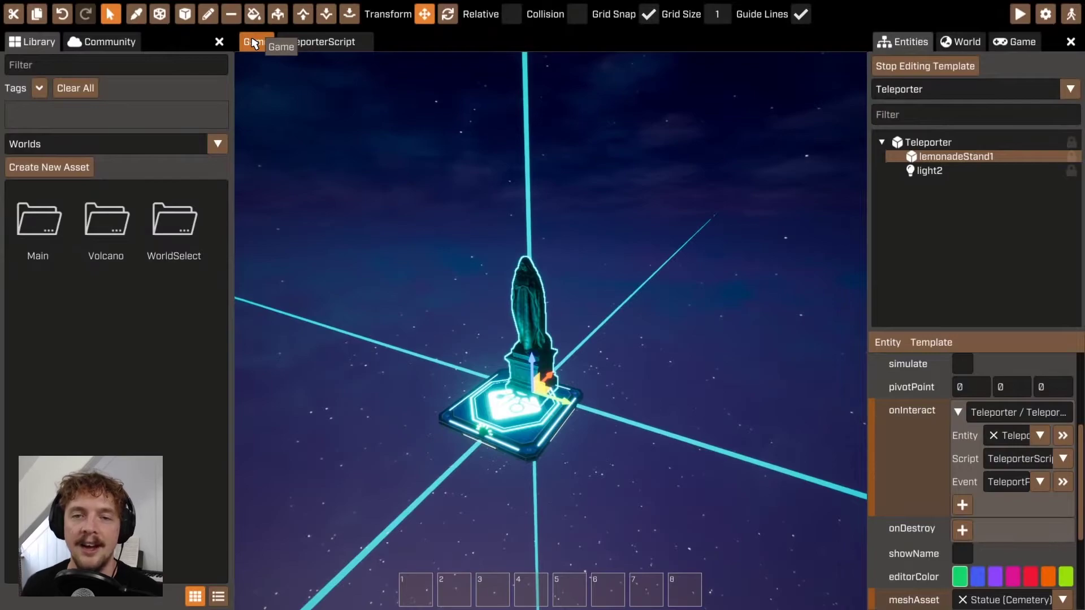
Review the TeleportPlayer(player) function in TeleporterScript against the statue's onInteract settings.
{"action": "left_click", "coordinate": [307, 43]}
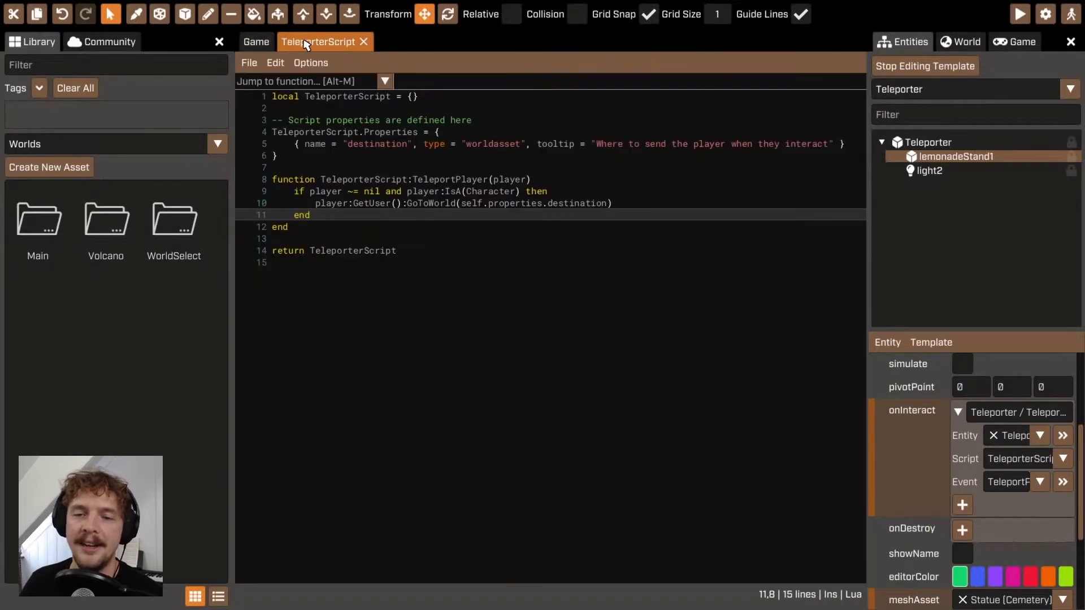
{"action": "left_click", "coordinate": [243, 42]}
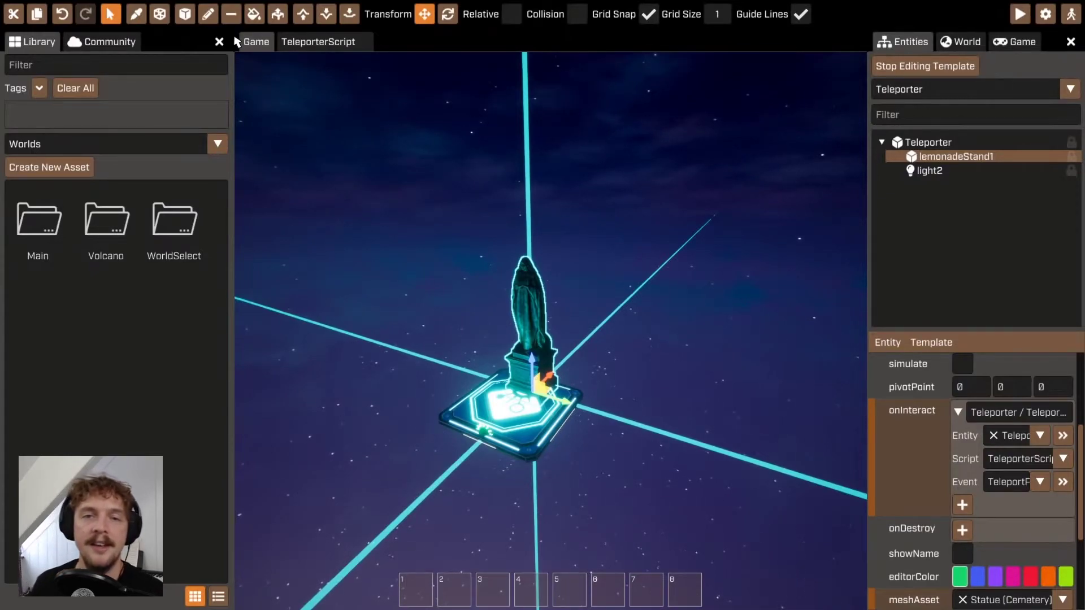
{"action": "left_click", "coordinate": [318, 41]}
{"action": "left_click", "coordinate": [515, 179]}
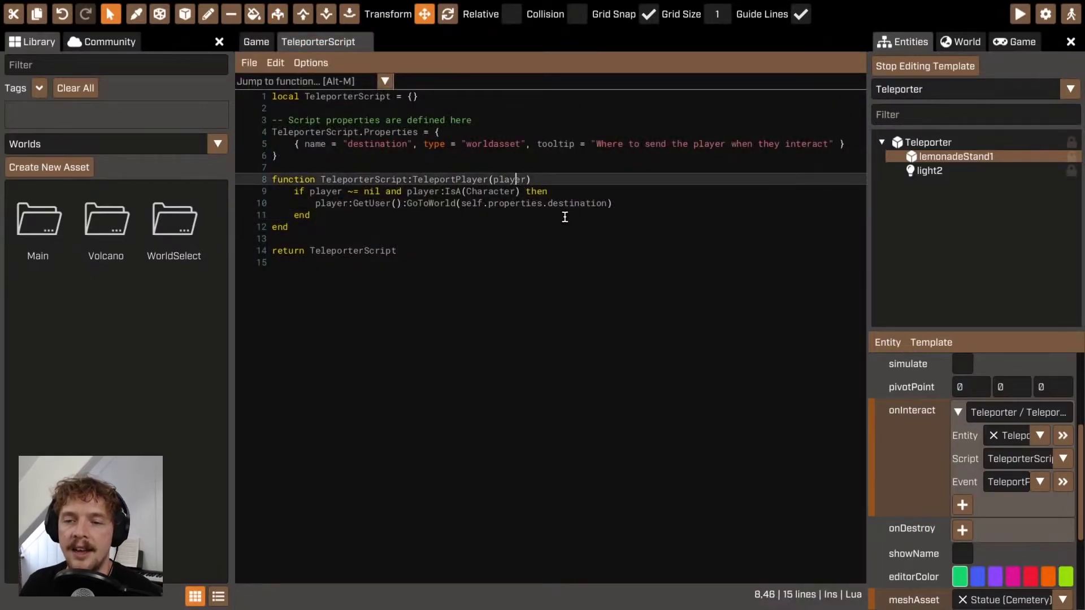
{"action": "left_click", "coordinate": [256, 42]}
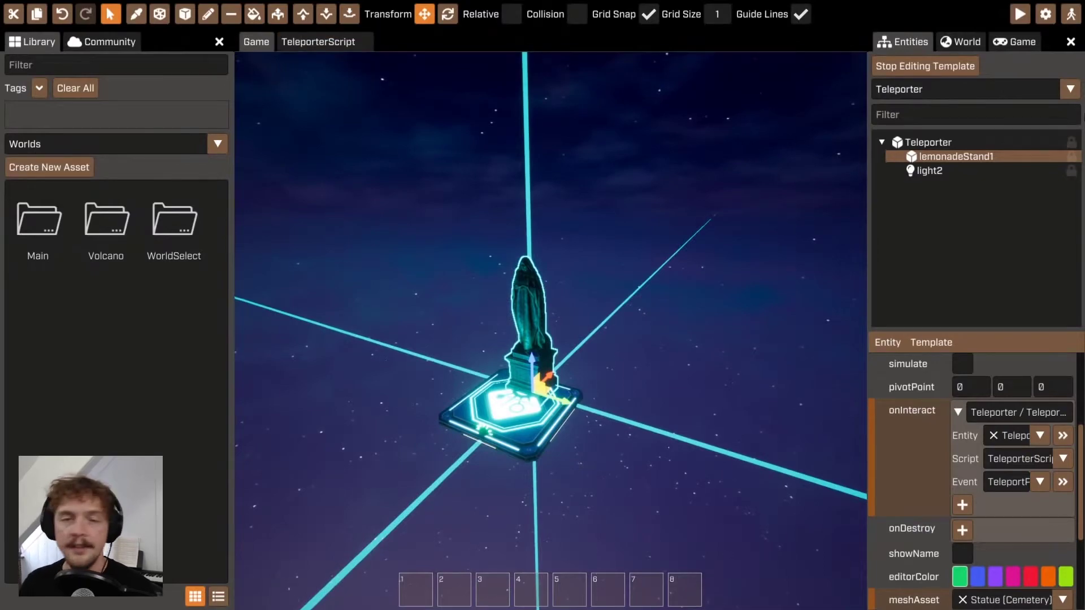
Stop editing the Teleporter template and list the Templates in the library.
{"action": "left_click", "coordinate": [930, 66]}
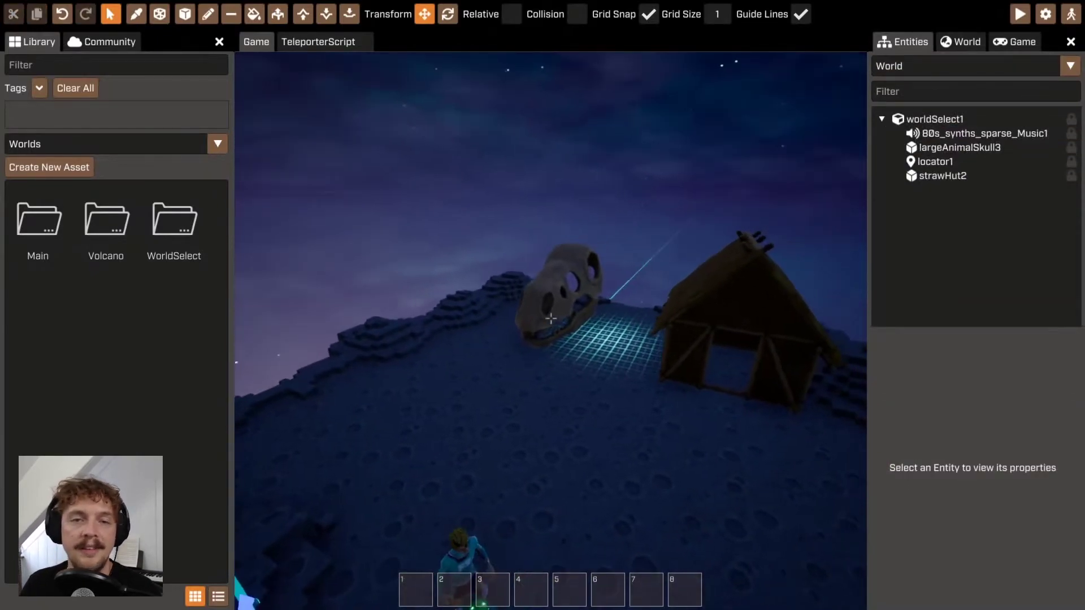
{"action": "right_click_drag", "start_coordinate": [551, 319], "coordinate": [549, 314]}
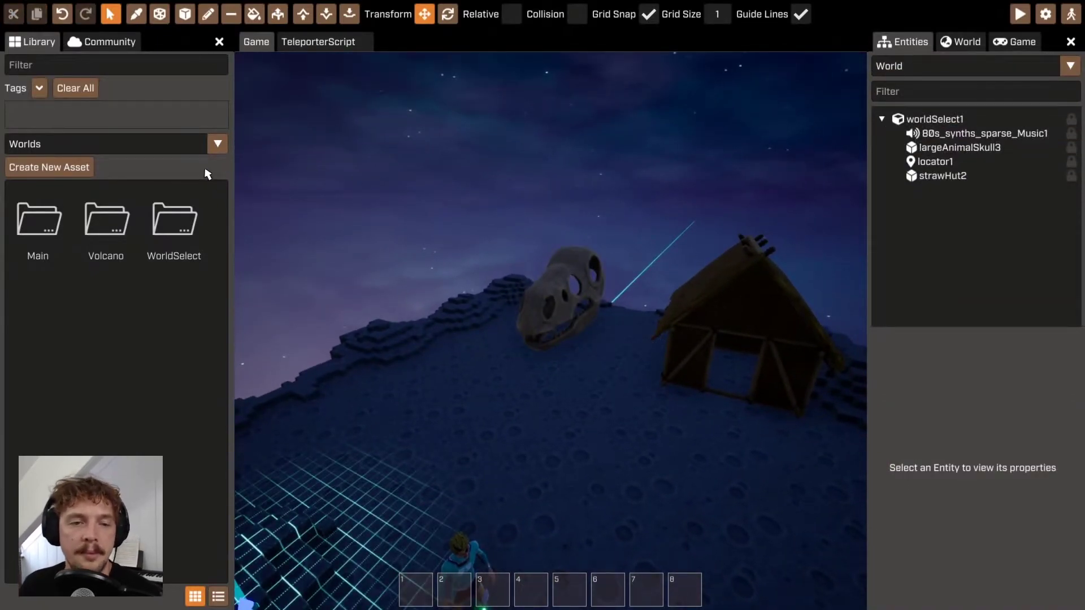
{"action": "left_click", "coordinate": [151, 146]}
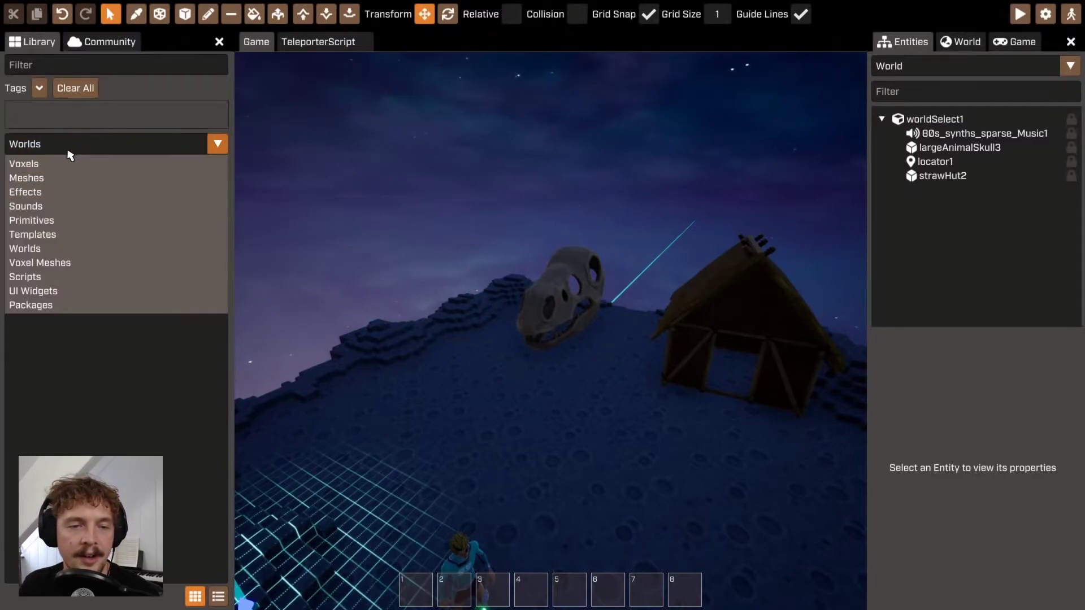
{"action": "left_click", "coordinate": [49, 235]}
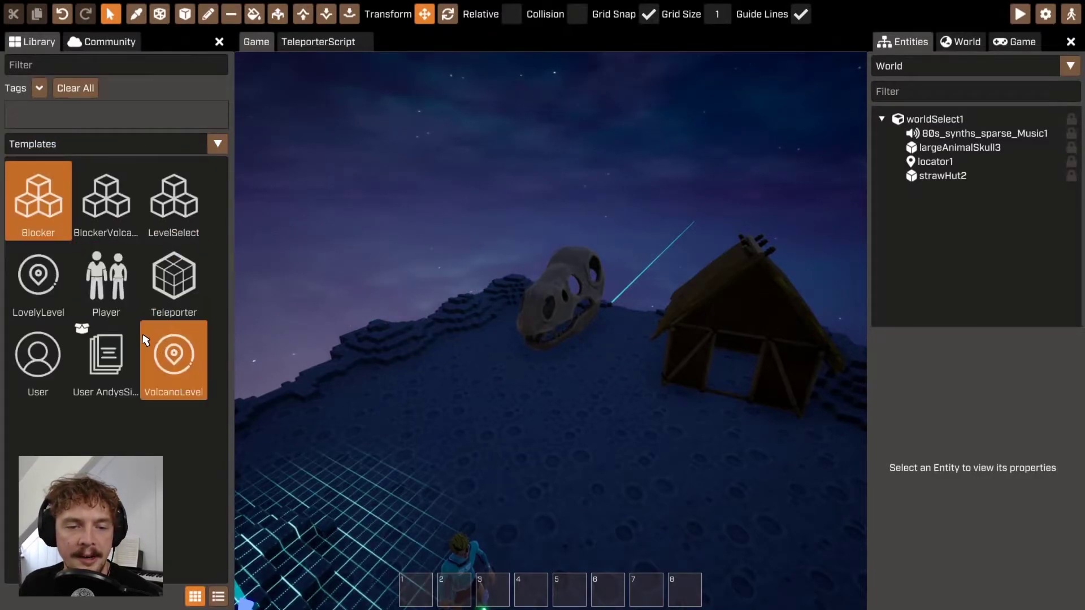
Place one Teleporter instance beside the animal skull and a second one in front of the straw hut.
{"action": "left_click", "coordinate": [164, 285]}
{"action": "key", "text": "w"}
{"action": "right_click_drag", "start_coordinate": [568, 368], "coordinate": [545, 322]}
{"action": "key", "text": "s"}
{"action": "key", "text": "d"}
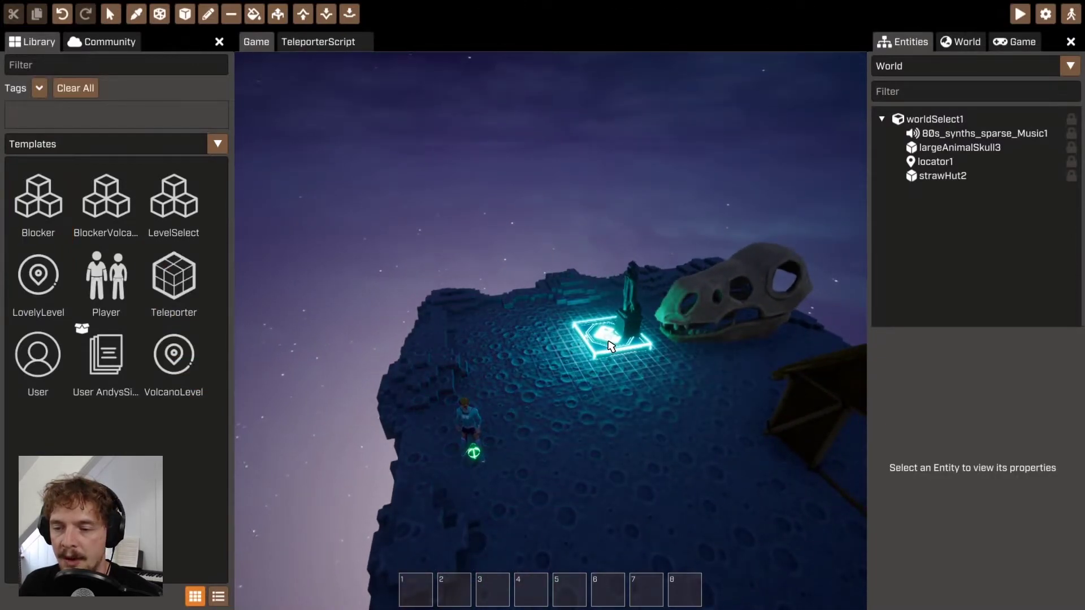
{"action": "left_click", "coordinate": [604, 342]}
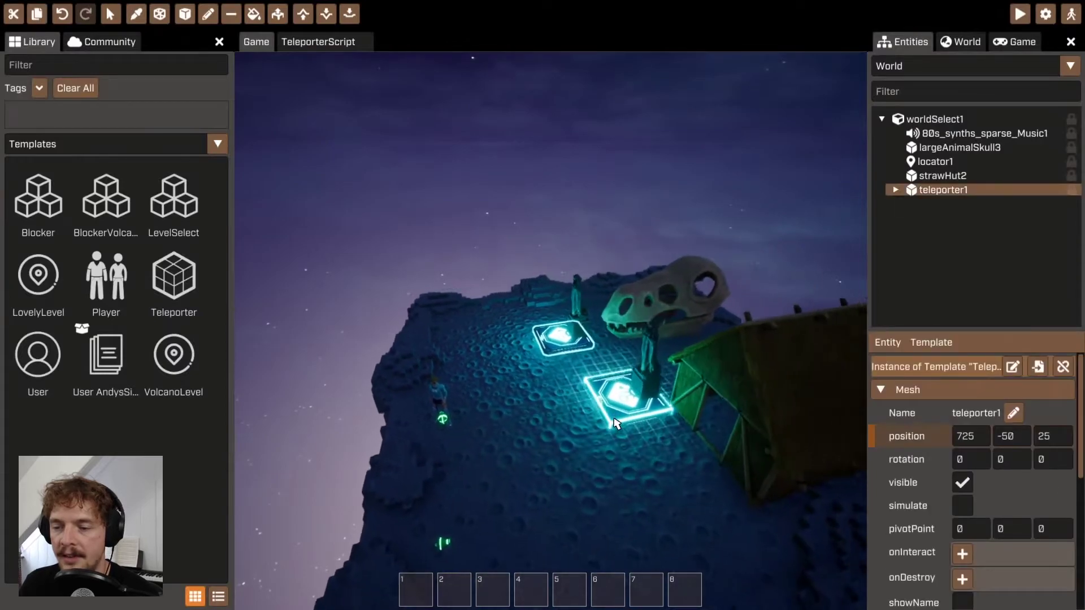
{"action": "key", "text": "s"}
{"action": "left_click", "coordinate": [585, 432]}
{"action": "right_click_drag", "start_coordinate": [585, 433], "coordinate": [551, 319]}
{"action": "left_click", "coordinate": [111, 13]}
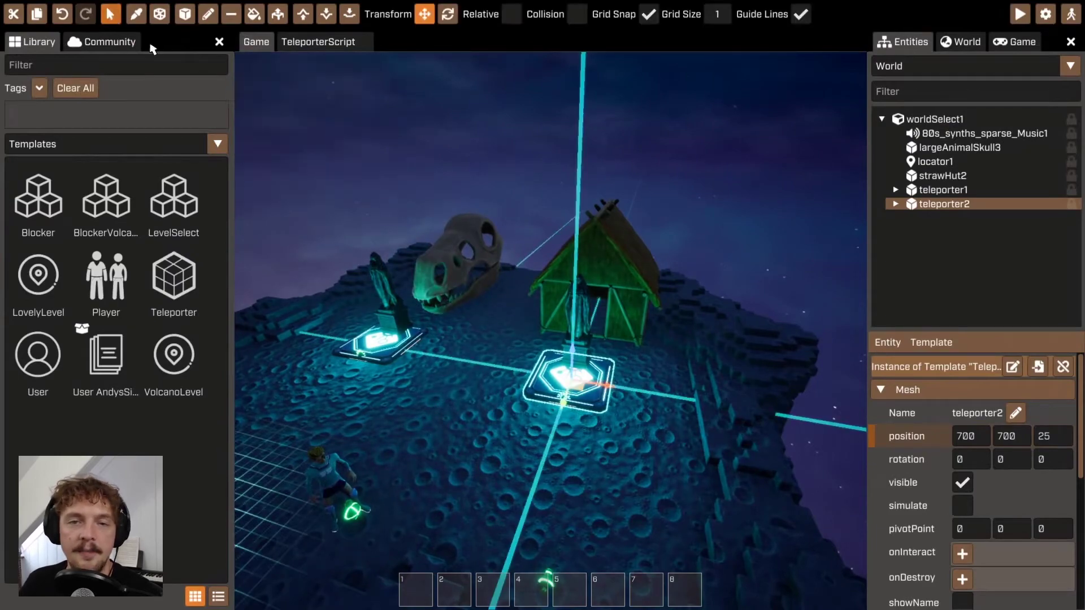
Set the TeleporterScript destination of the teleporter beside the skull to Volcano.
{"action": "left_click", "coordinate": [383, 367]}
{"action": "scroll", "coordinate": [985, 431], "scroll_direction": "down", "scroll_amount": 3}
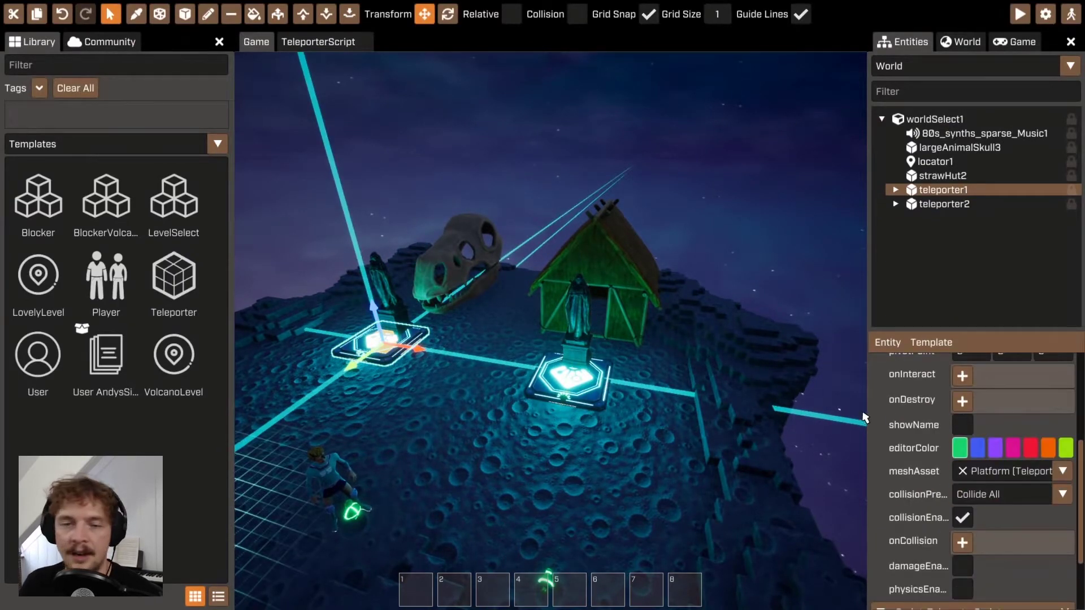
{"action": "scroll", "coordinate": [1039, 466], "scroll_direction": "down", "scroll_amount": 2}
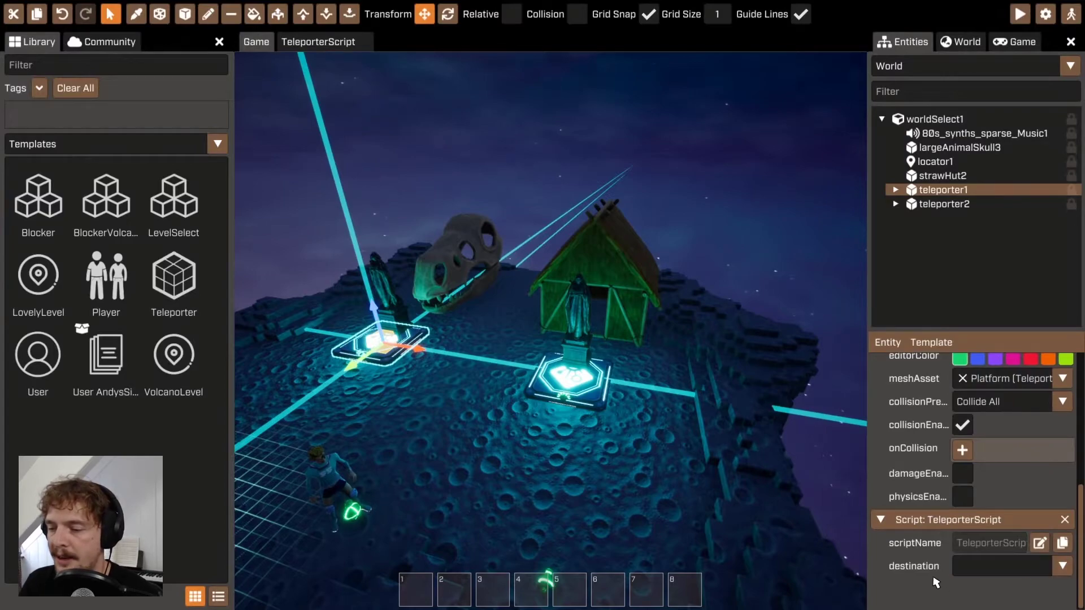
{"action": "left_click", "coordinate": [1062, 565]}
{"action": "left_click", "coordinate": [986, 532]}
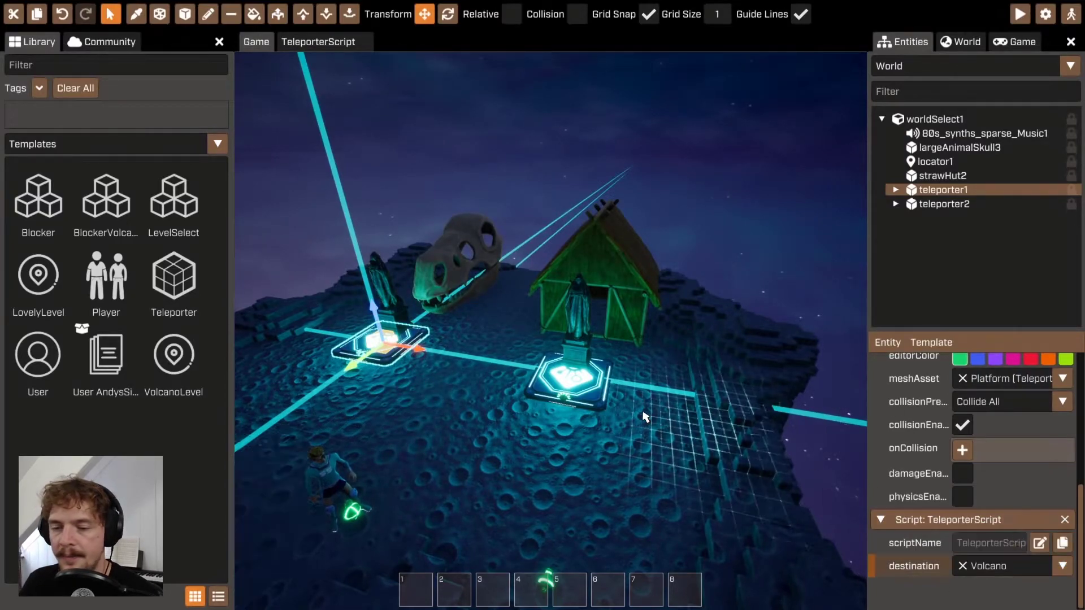
Set the TeleporterScript destination of the teleporter in front of the hut to Main.
{"action": "left_click", "coordinate": [580, 384]}
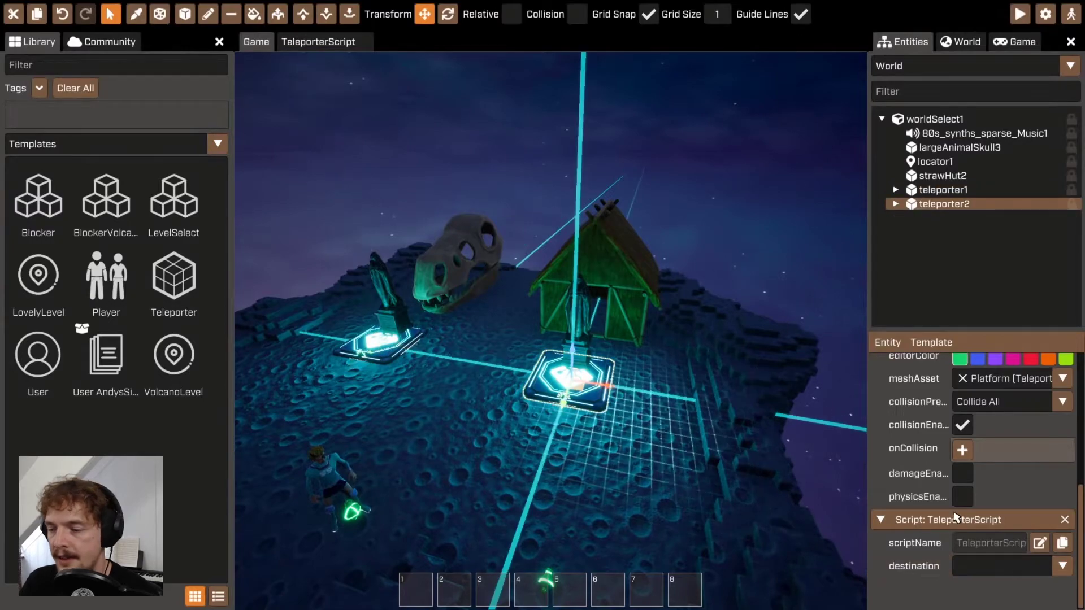
{"action": "left_click", "coordinate": [1063, 567]}
{"action": "left_click", "coordinate": [983, 514]}
{"action": "left_click", "coordinate": [716, 457]}
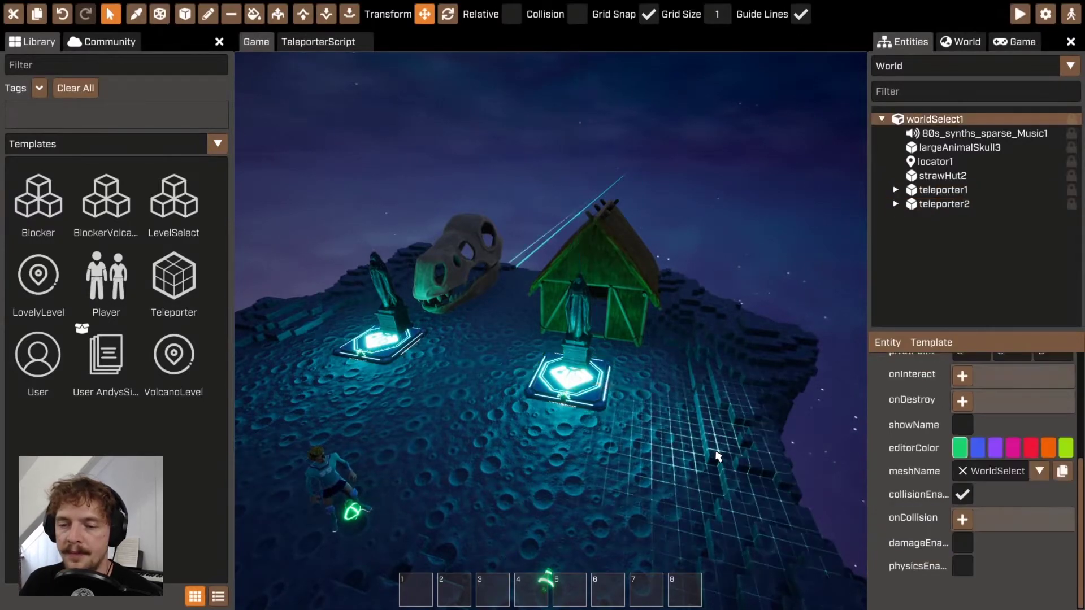
Shift the hut's teleporter slightly sideways so it lines up with the hut's doorway.
{"action": "left_click", "coordinate": [571, 378]}
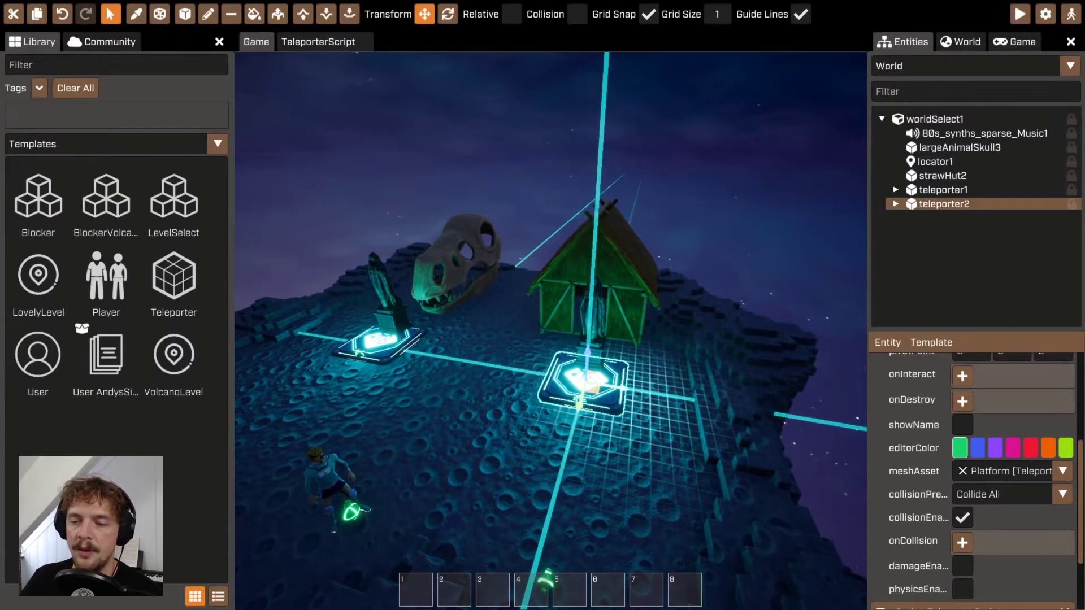
{"action": "left_click", "coordinate": [689, 424]}
{"action": "key", "text": "s"}
{"action": "right_click_drag", "start_coordinate": [688, 424], "coordinate": [551, 318]}
{"action": "left_click", "coordinate": [559, 318]}
{"action": "left_click_drag", "start_coordinate": [561, 318], "coordinate": [569, 317]}
{"action": "left_click", "coordinate": [639, 345]}
{"action": "key", "text": "w"}
{"action": "right_click_drag", "start_coordinate": [683, 368], "coordinate": [551, 318]}
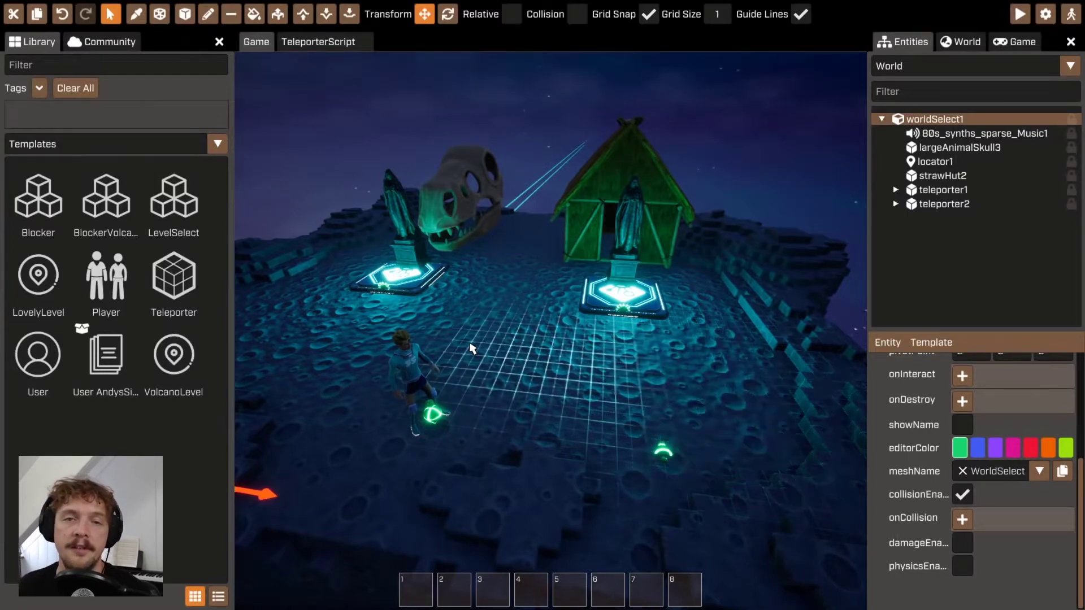
{"action": "right_click_drag", "start_coordinate": [598, 316], "coordinate": [551, 322]}
{"action": "key", "text": "w"}
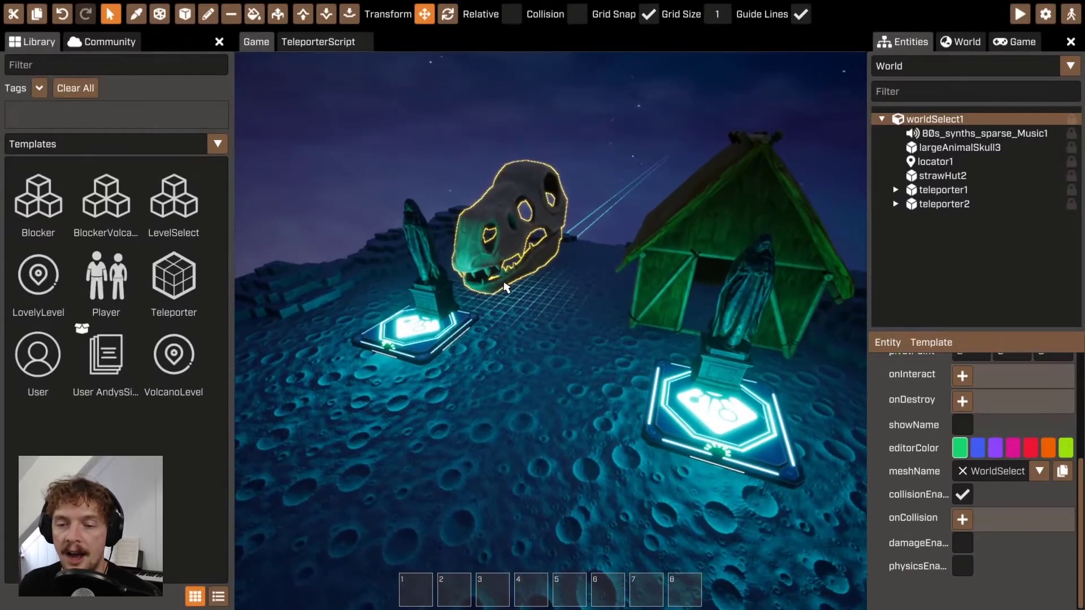
{"action": "key", "text": "s"}
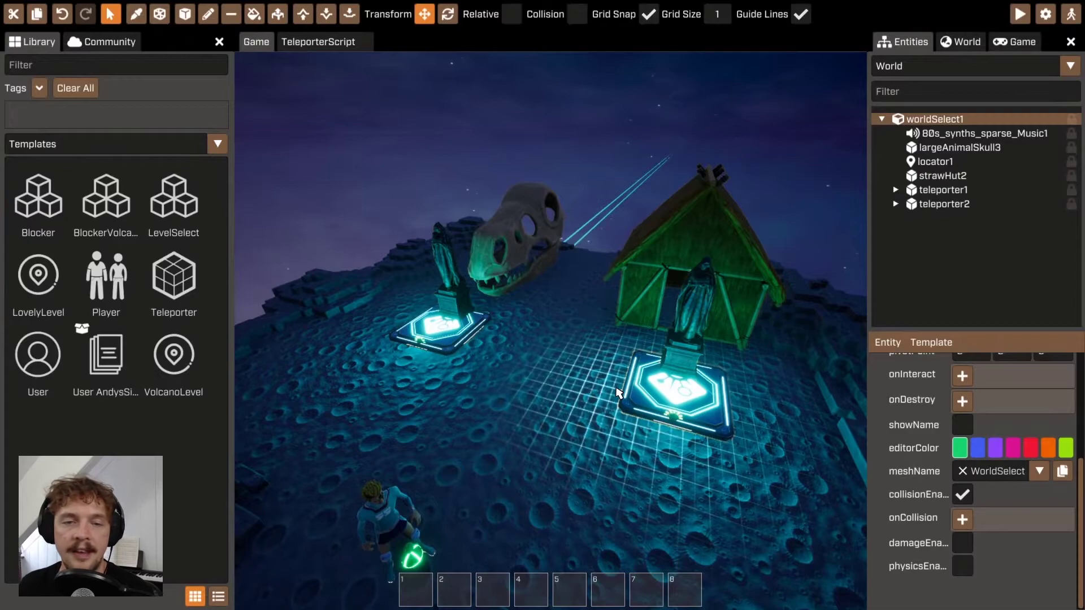
{"action": "left_click", "coordinate": [193, 295]}
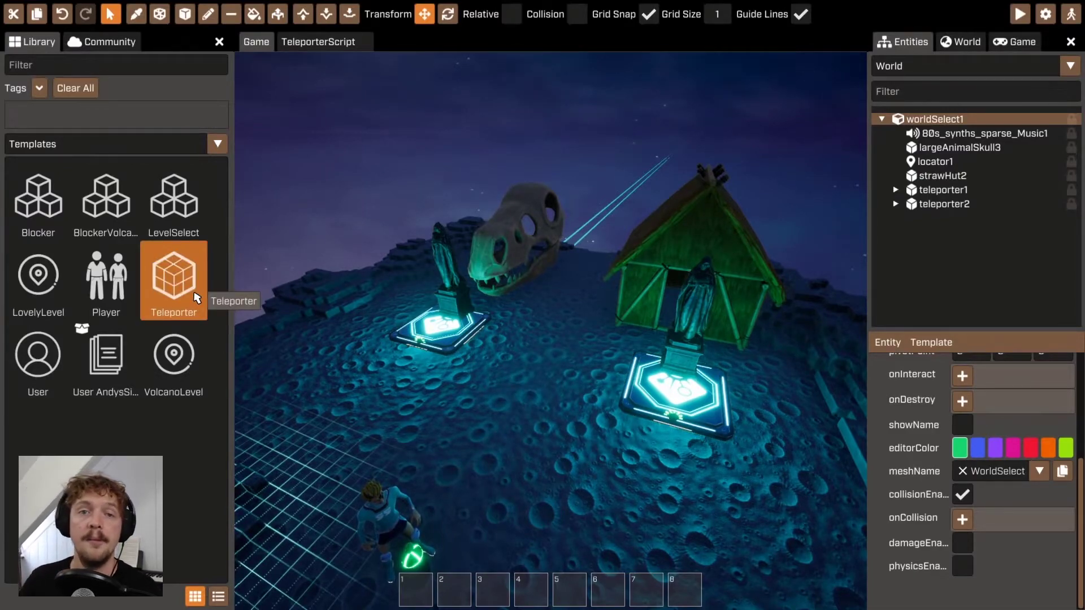
List the worlds in the library and switch to editing the Main world.
{"action": "left_click", "coordinate": [179, 147]}
{"action": "left_click", "coordinate": [109, 247]}
{"action": "double_click", "coordinate": [39, 226]}
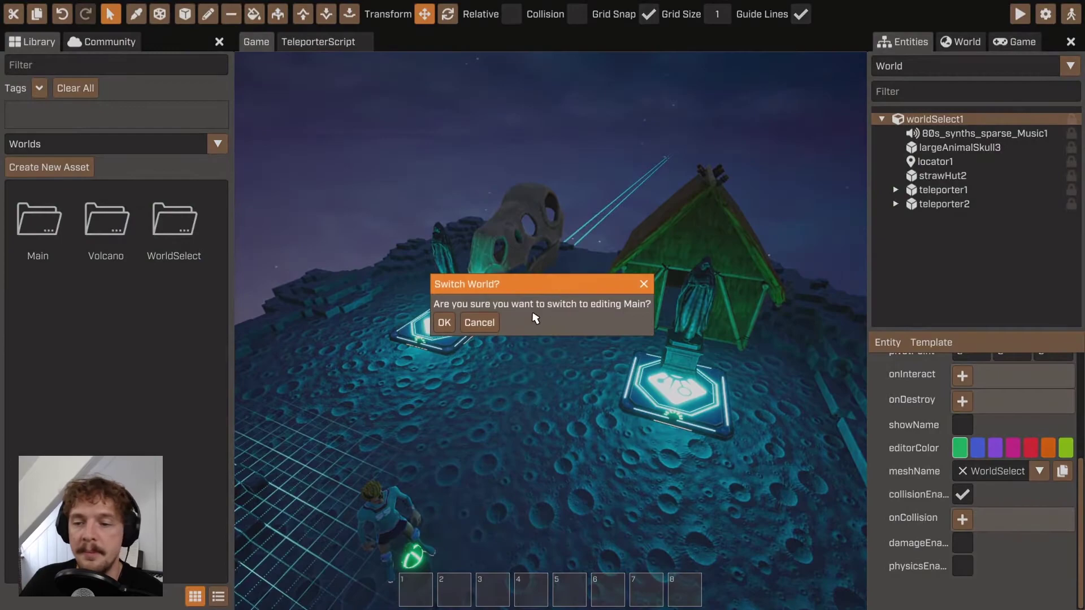
{"action": "left_click", "coordinate": [445, 322]}
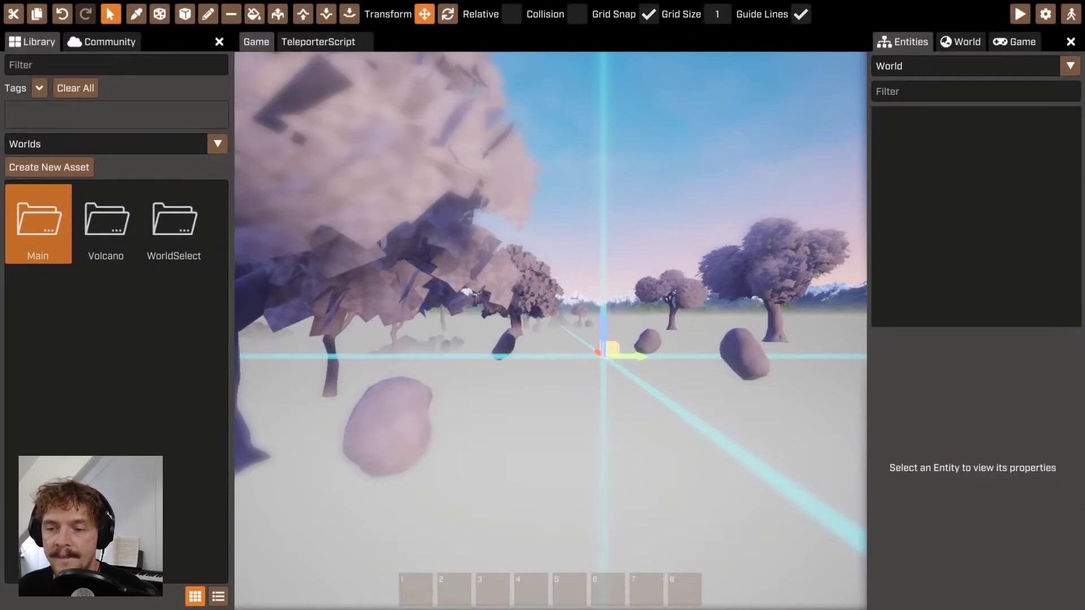
Place a Teleporter template instance on the grass beside the orange rocks at the end of the path.
{"action": "key", "text": "w"}
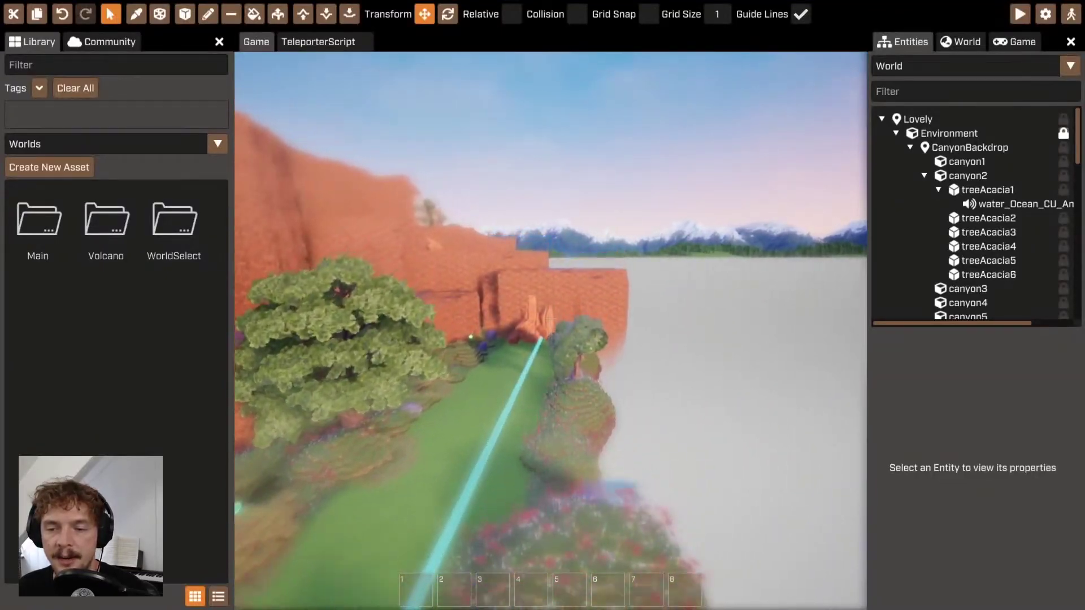
{"action": "key", "text": "w"}
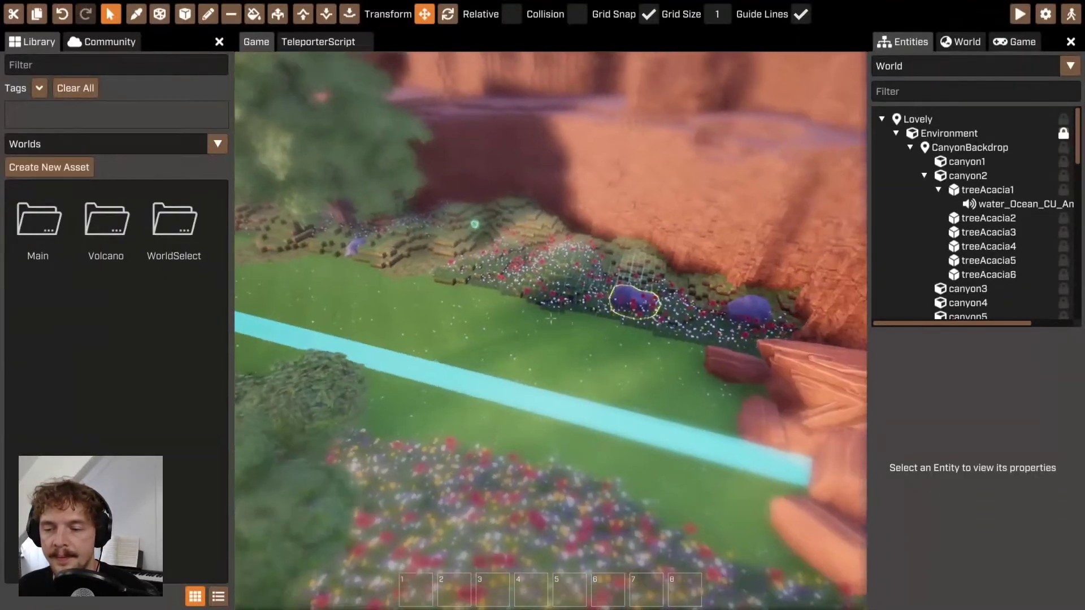
{"action": "left_click", "coordinate": [75, 147]}
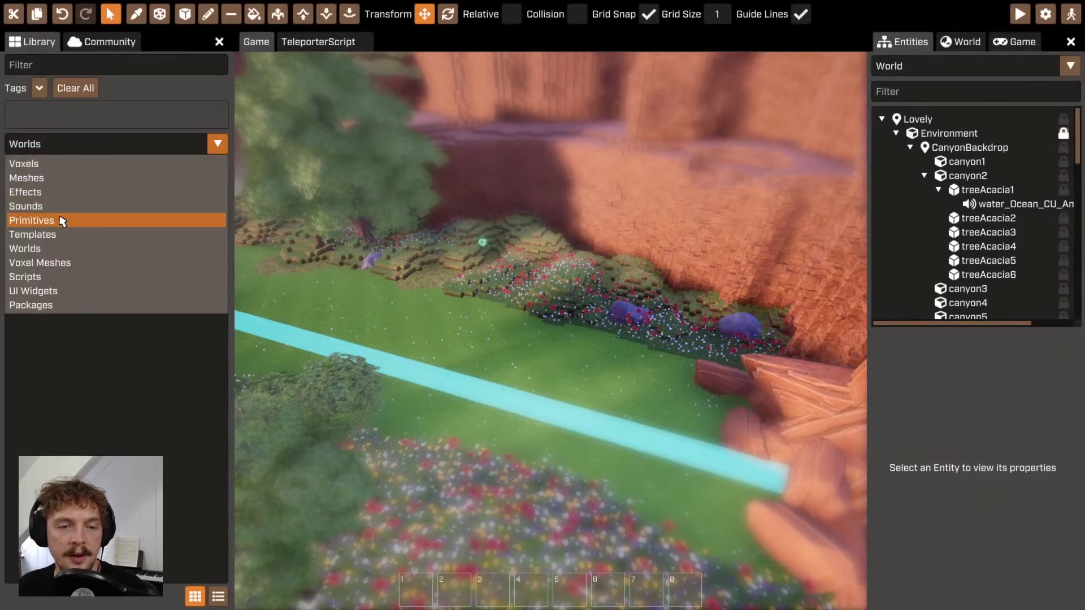
{"action": "left_click", "coordinate": [32, 235]}
{"action": "left_click_drag", "start_coordinate": [174, 278], "coordinate": [711, 462]}
{"action": "key", "text": "s"}
{"action": "right_click_drag", "start_coordinate": [711, 462], "coordinate": [716, 516]}
{"action": "left_click", "coordinate": [113, 17]}
{"action": "key", "text": "w"}
Set the TeleporterScript destination of the Main world's teleporter to WorldSelect.
{"action": "scroll", "coordinate": [1064, 482], "scroll_direction": "down", "scroll_amount": 2}
{"action": "scroll", "coordinate": [1065, 488], "scroll_direction": "down", "scroll_amount": 5}
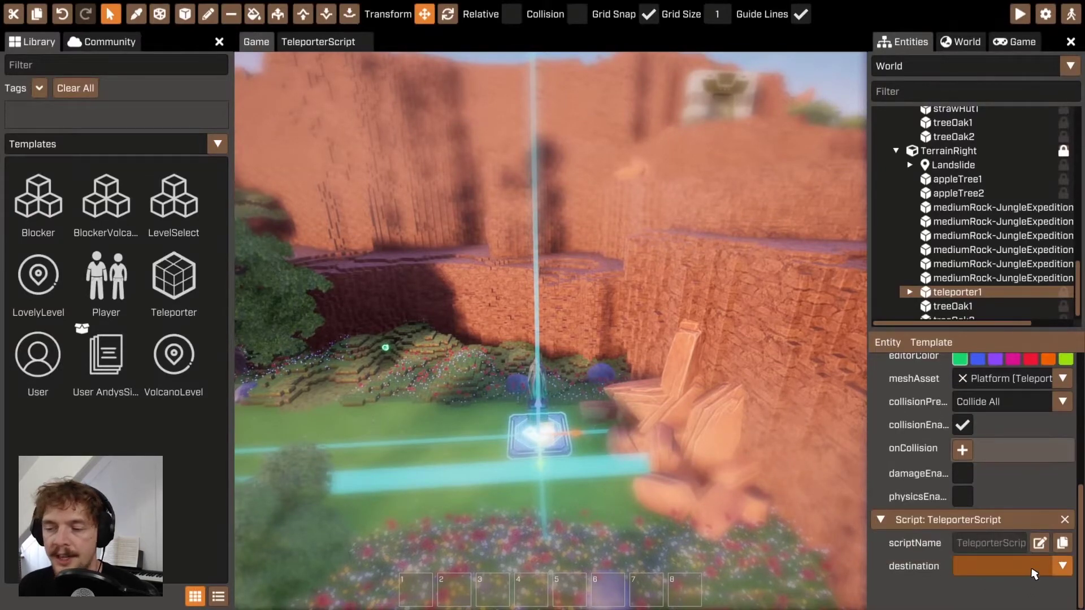
{"action": "left_click", "coordinate": [1034, 571]}
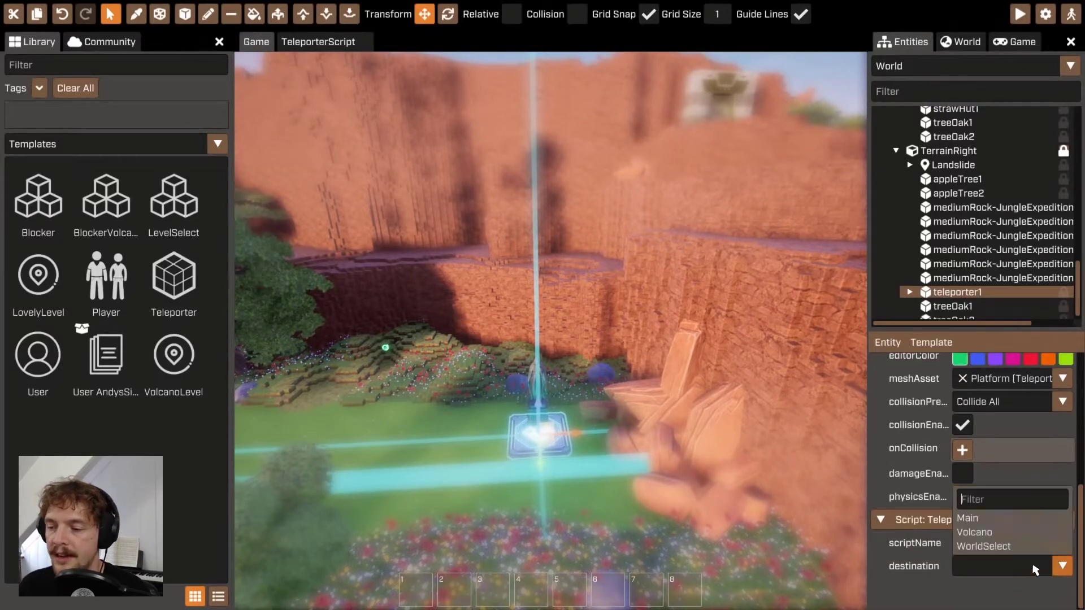
{"action": "left_click", "coordinate": [995, 547]}
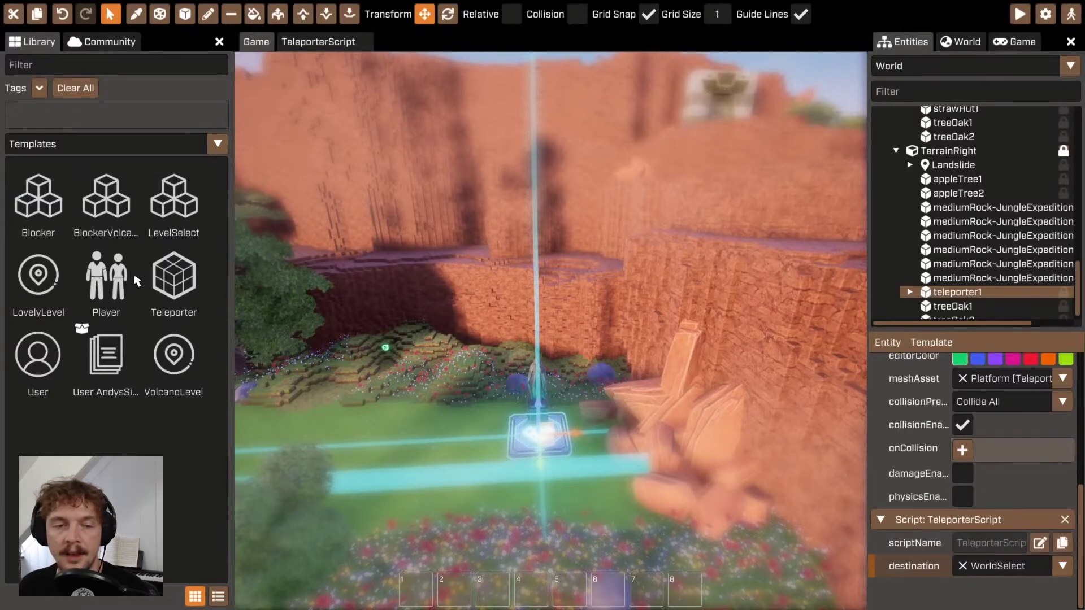
List the worlds in the library and switch to editing the Volcano world.
{"action": "left_click", "coordinate": [113, 146]}
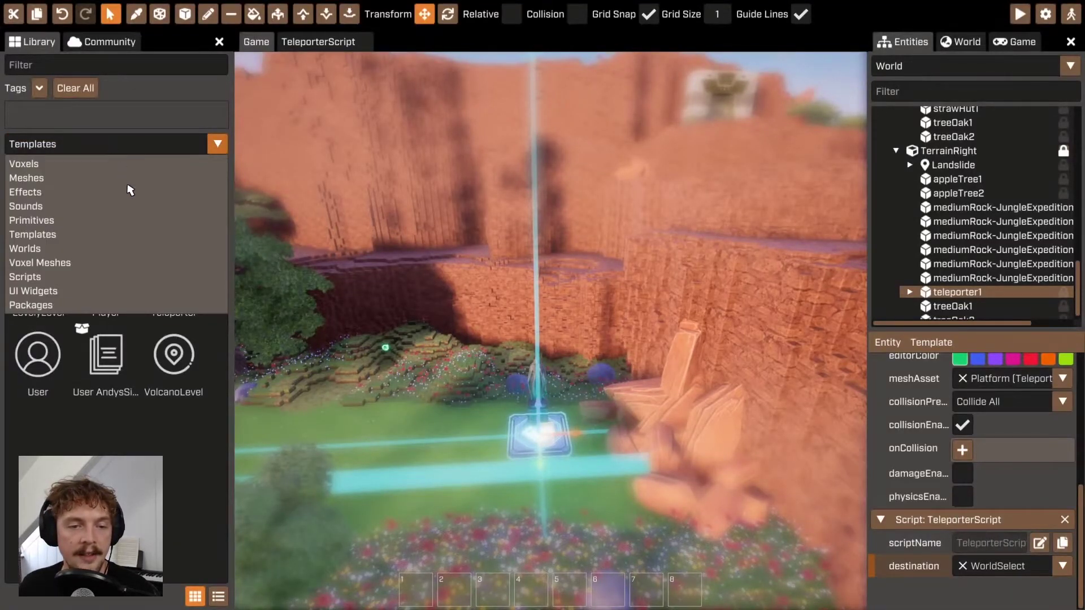
{"action": "left_click", "coordinate": [141, 249]}
{"action": "double_click", "coordinate": [109, 224]}
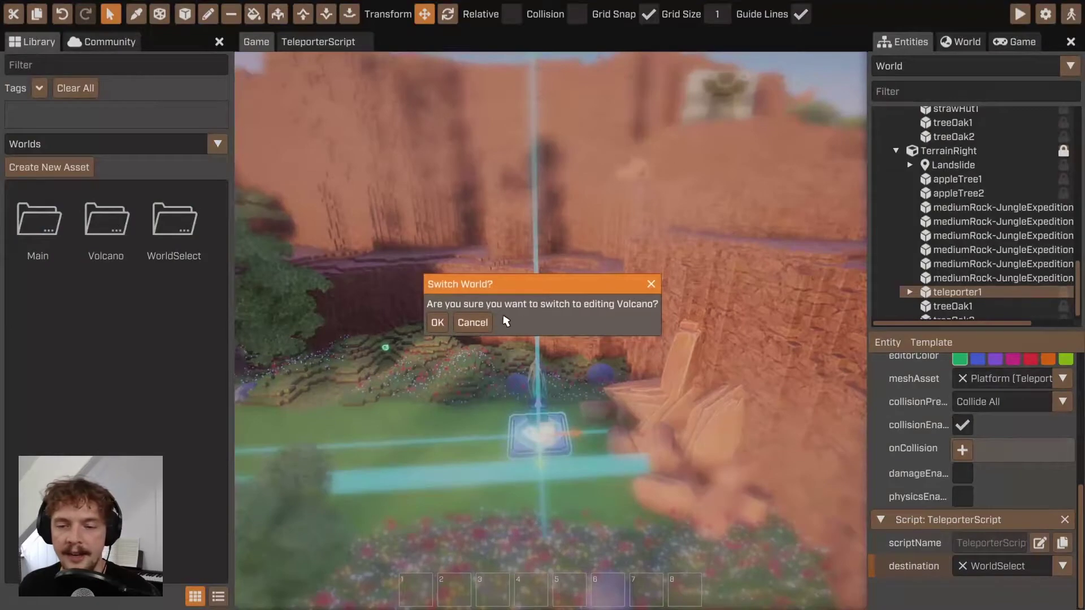
{"action": "left_click", "coordinate": [437, 323]}
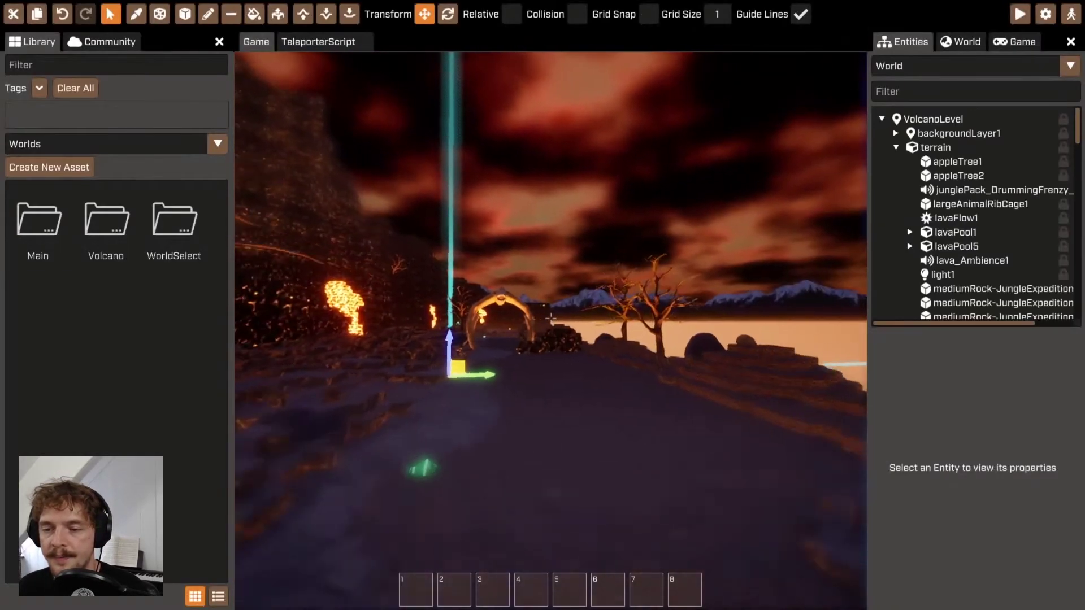
Turn on grid snapping and place a Teleporter template instance on the dark volcanic rock beyond the lava flows in the Volcano world.
{"action": "key", "text": "w"}
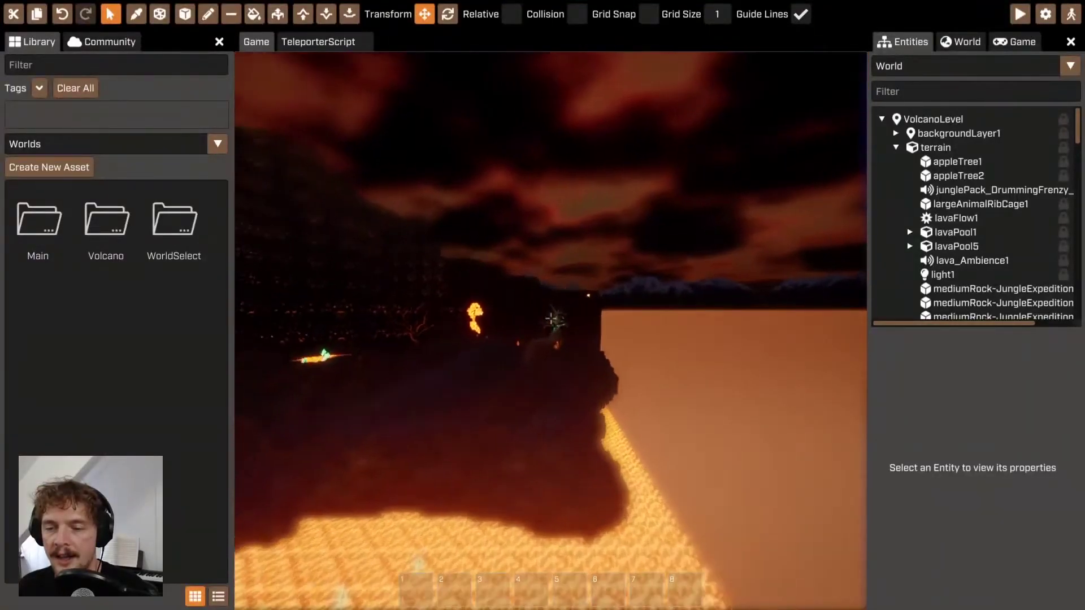
{"action": "key", "text": "w"}
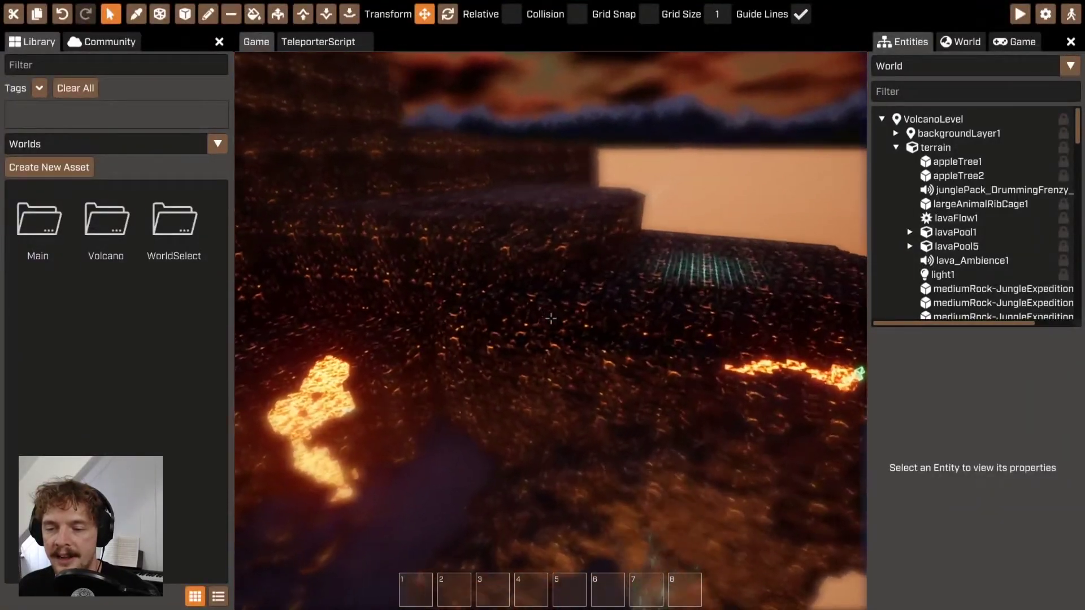
{"action": "key", "text": "w"}
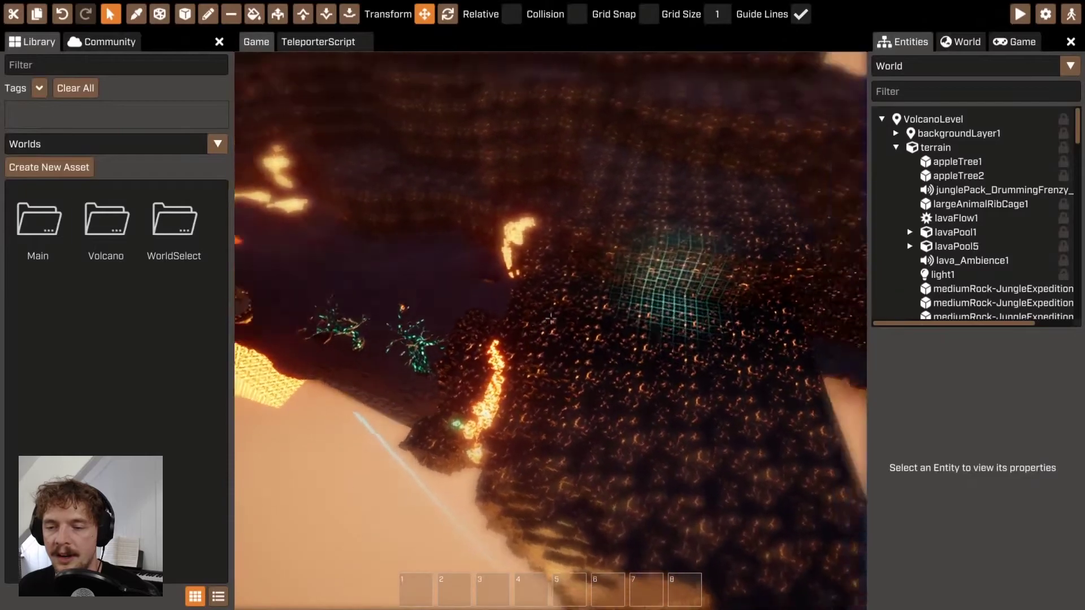
{"action": "key", "text": "w"}
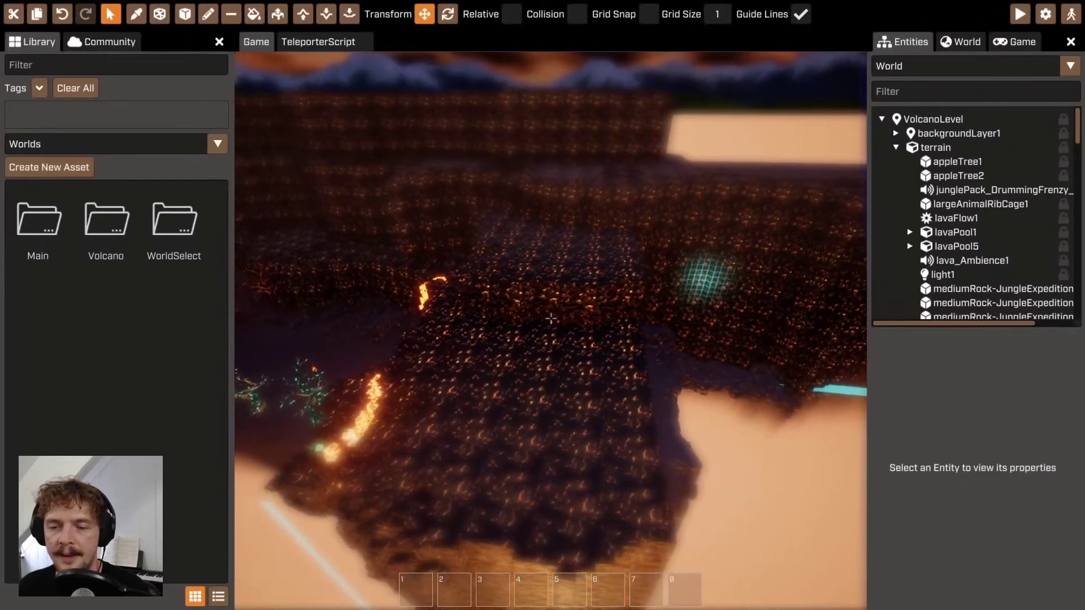
{"action": "key", "text": "g"}
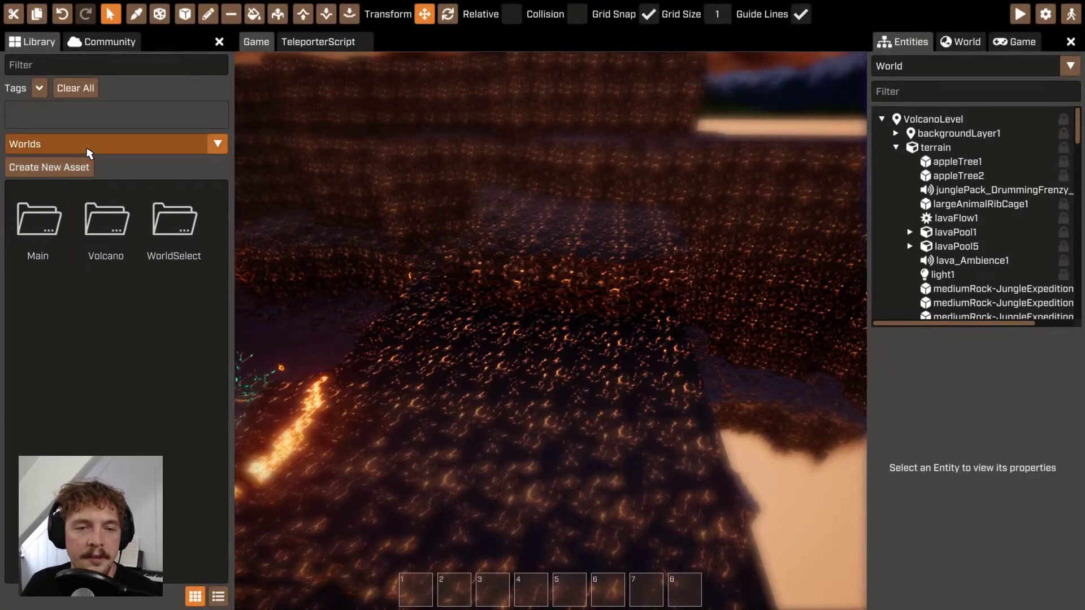
{"action": "left_click", "coordinate": [89, 147]}
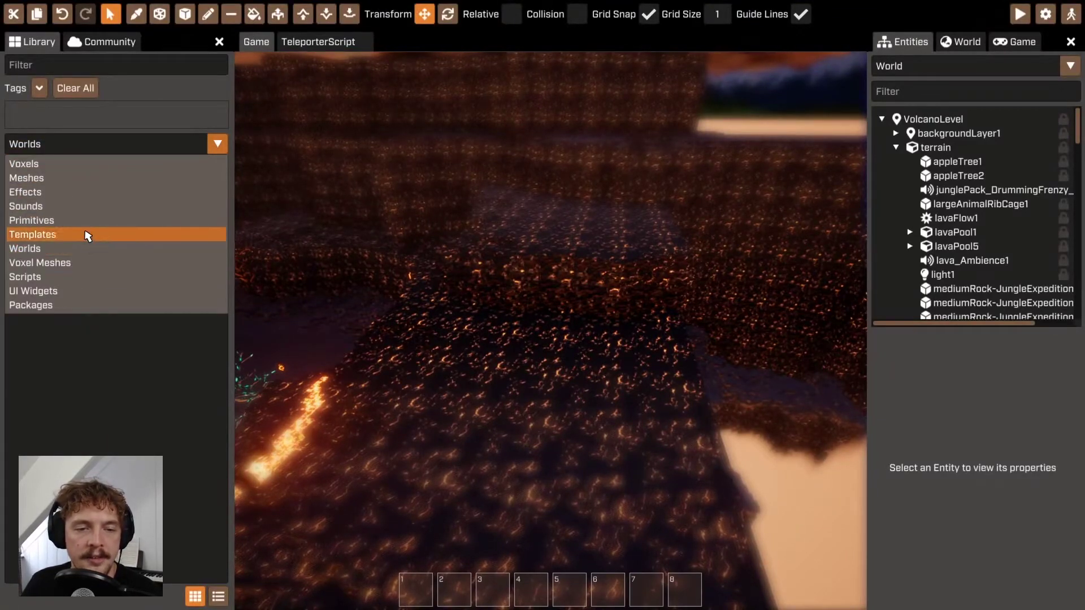
{"action": "left_click", "coordinate": [85, 234]}
{"action": "left_click", "coordinate": [172, 308]}
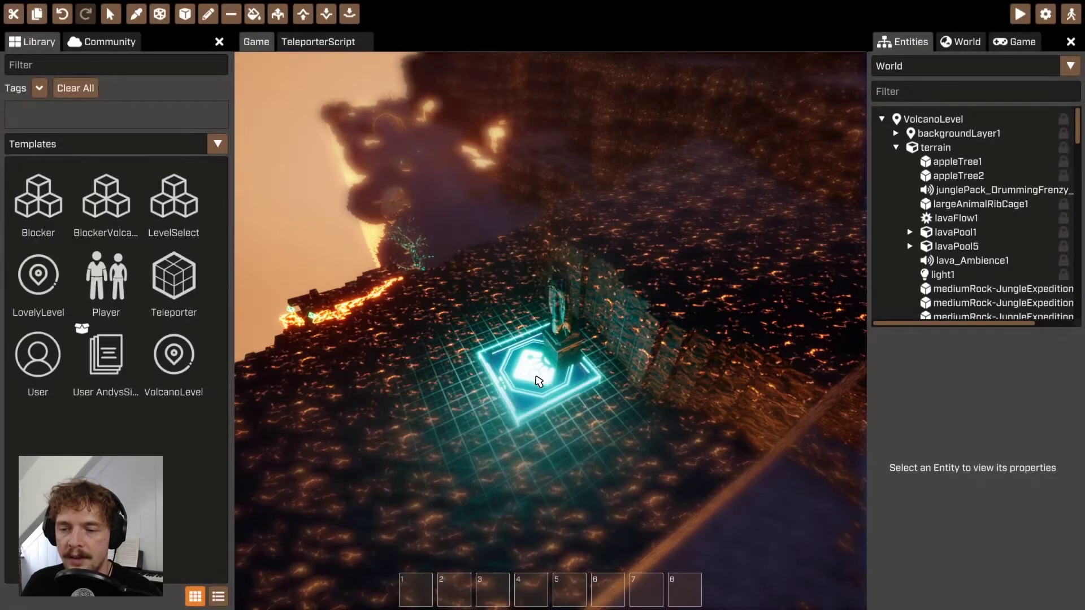
{"action": "left_click", "coordinate": [536, 382]}
{"action": "right_click_drag", "start_coordinate": [537, 382], "coordinate": [536, 294]}
{"action": "left_click", "coordinate": [110, 14]}
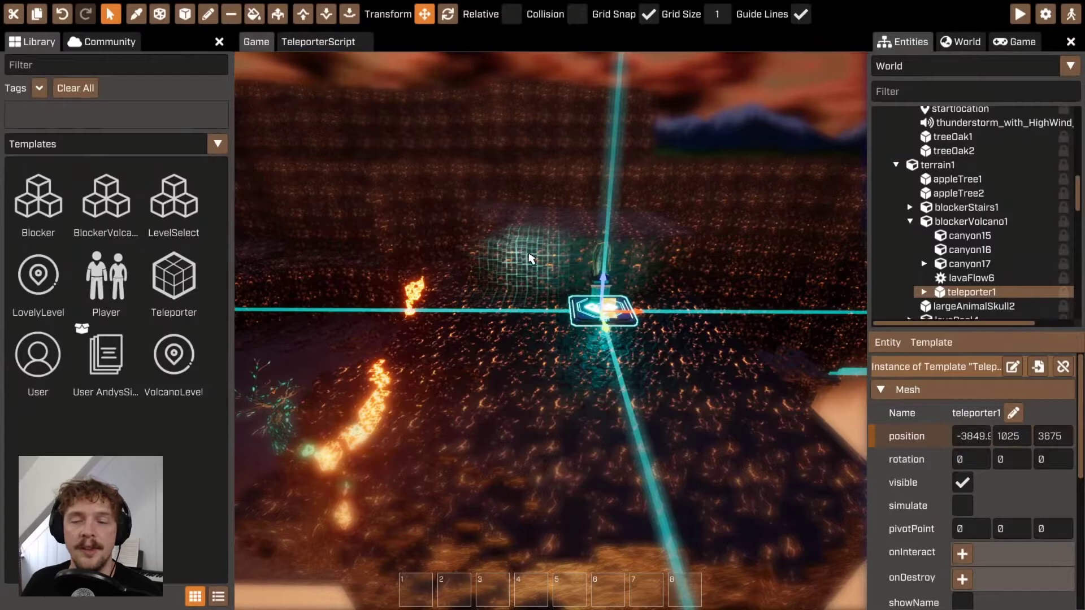
Set the TeleporterScript destination of the Volcano world's teleporter to WorldSelect.
{"action": "scroll", "coordinate": [1020, 430], "scroll_direction": "down", "scroll_amount": 5}
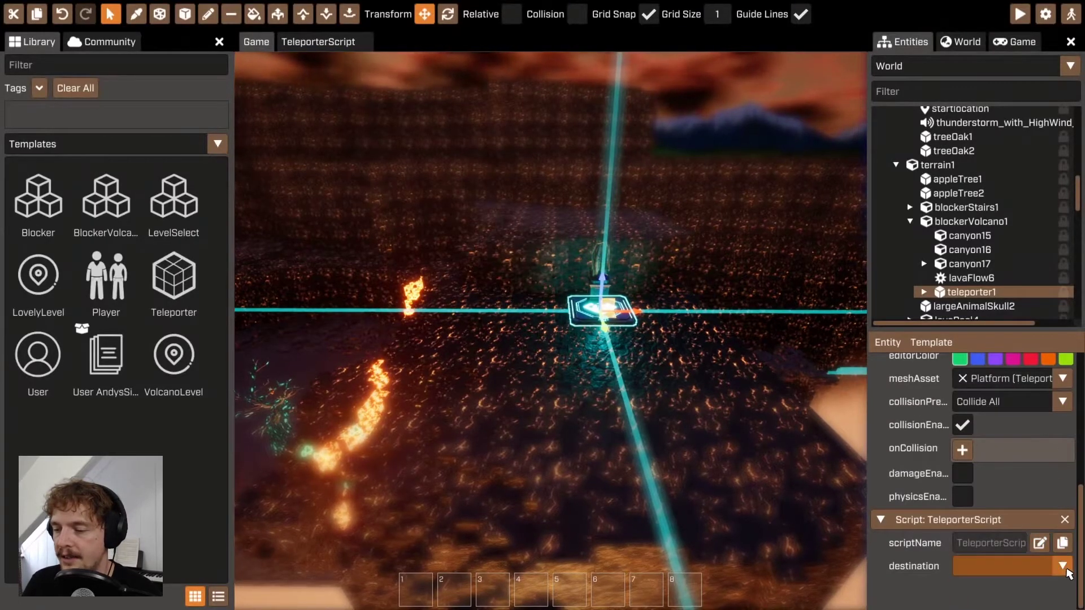
{"action": "left_click", "coordinate": [1051, 565]}
{"action": "left_click", "coordinate": [1017, 546]}
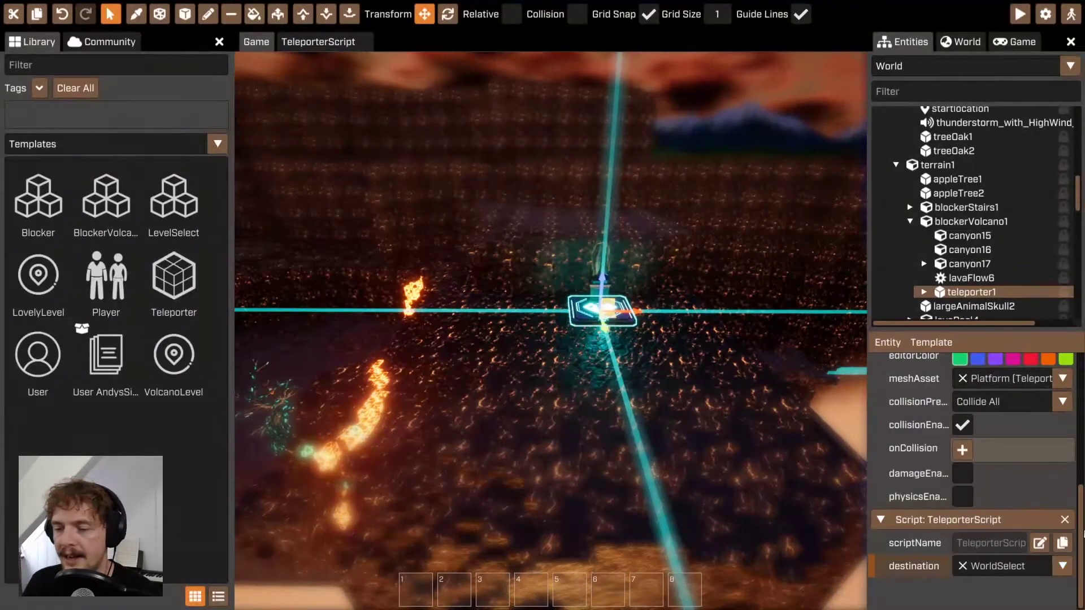
{"action": "mouse_move", "coordinate": [678, 436]}
{"action": "right_mouse_down"}
{"action": "mouse_move", "coordinate": [610, 395]}
{"action": "mouse_move", "coordinate": [551, 320]}
{"action": "mouse_move", "coordinate": [679, 432]}
{"action": "right_mouse_up"}
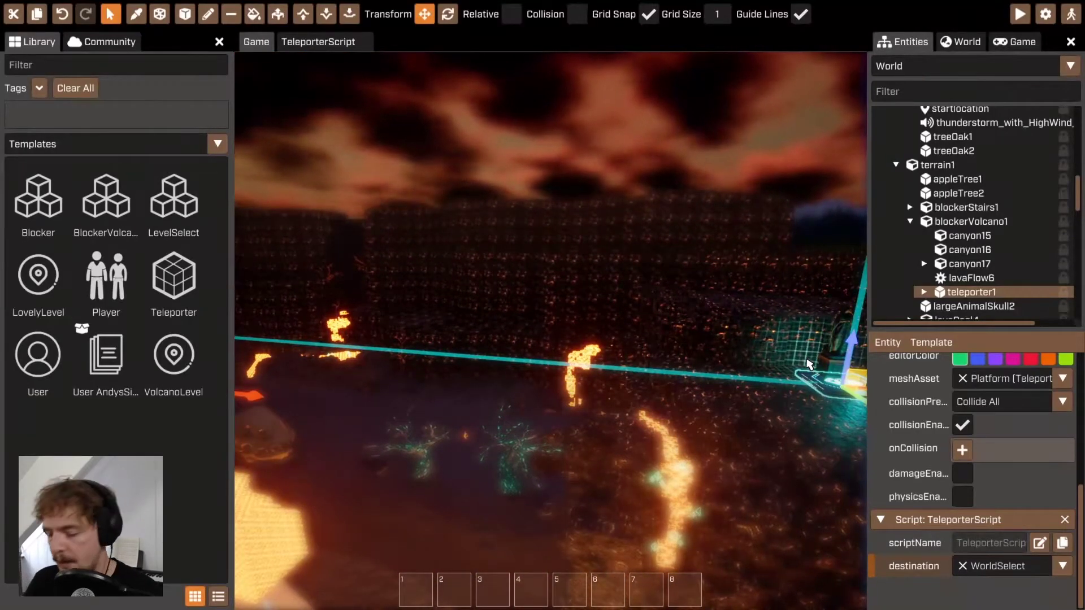
{"action": "right_click_drag", "start_coordinate": [633, 230], "coordinate": [681, 248]}
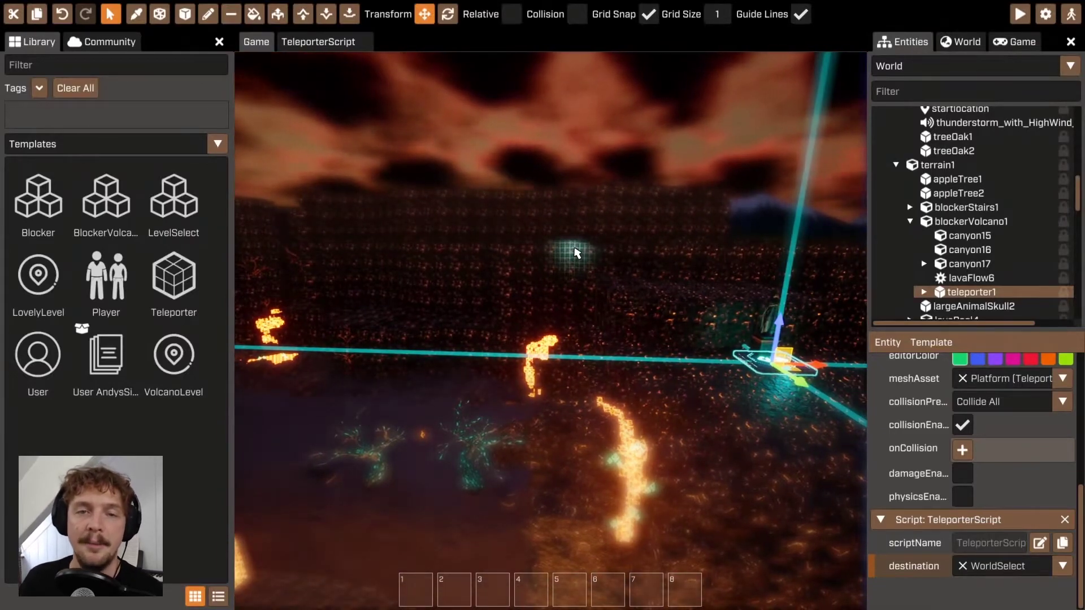
Leave the editor view and start publishing Warp World (test) from the list of own games.
{"action": "key", "text": "Escape"}
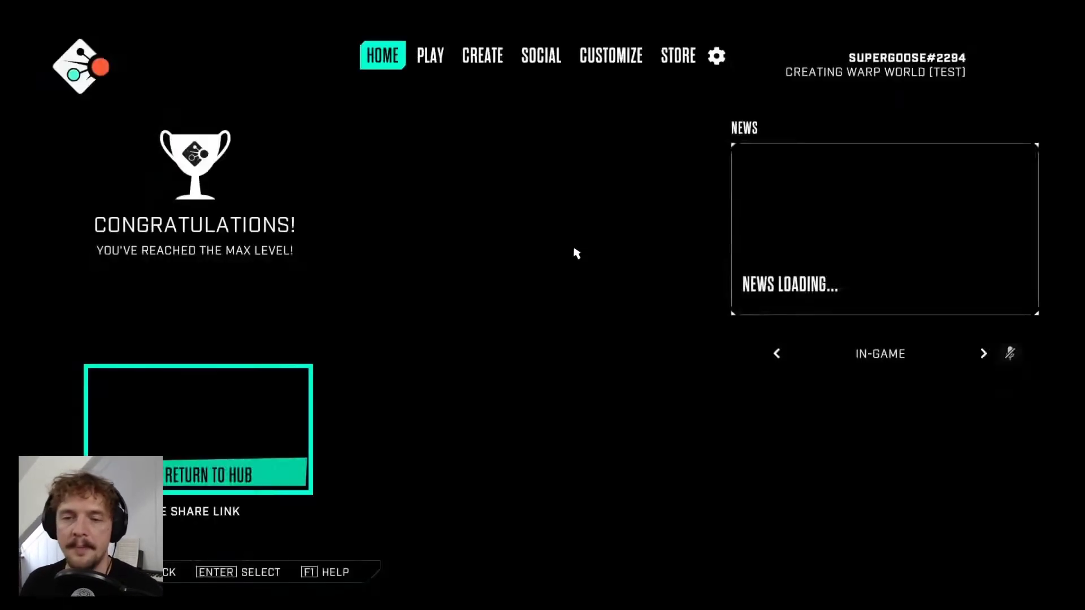
{"action": "left_click", "coordinate": [483, 59]}
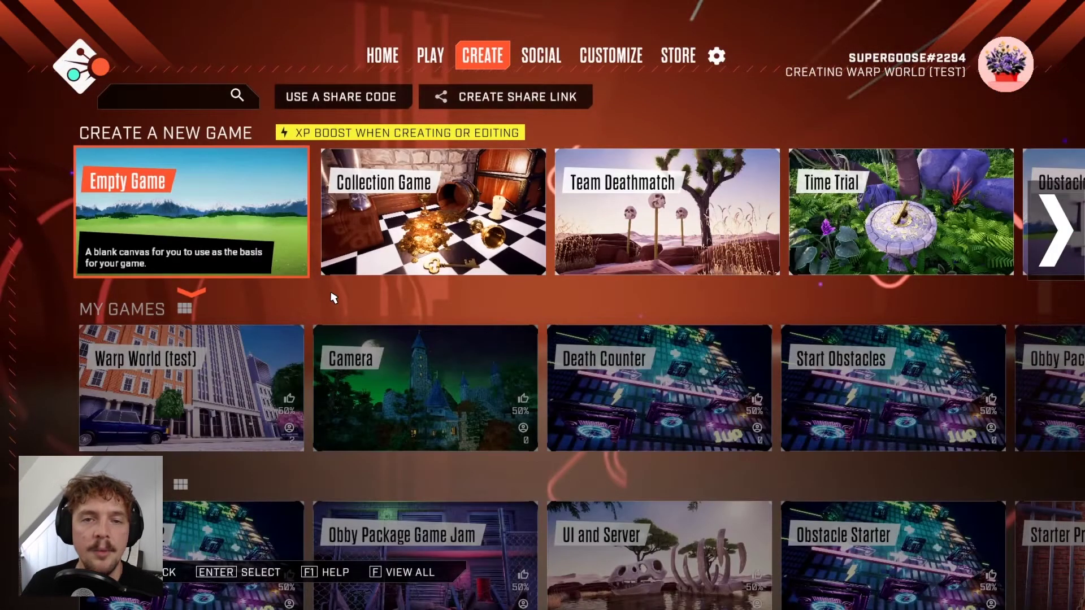
{"action": "left_click", "coordinate": [159, 375]}
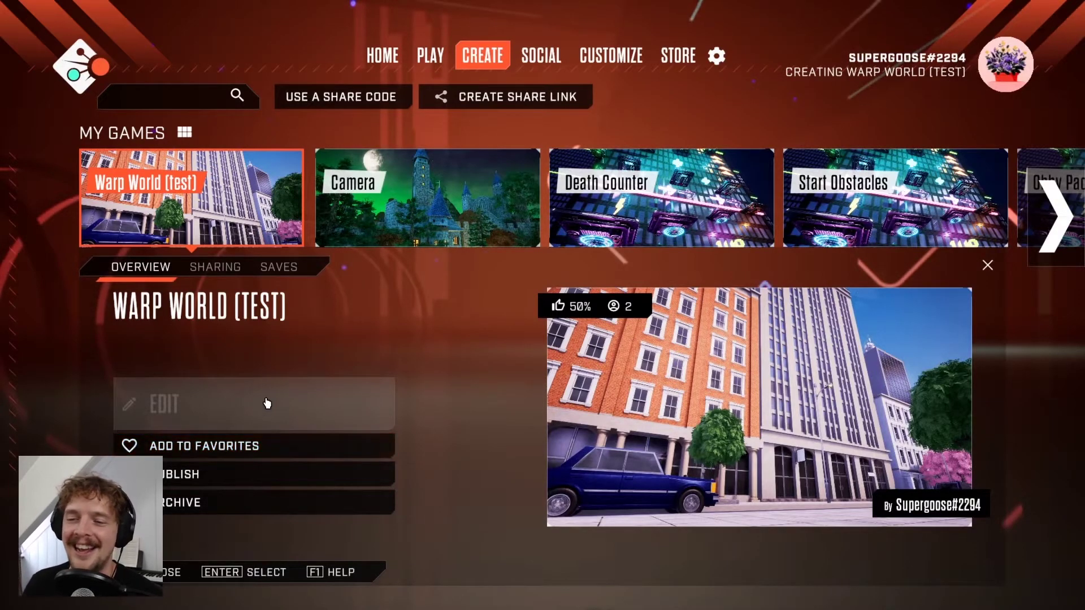
{"action": "left_click", "coordinate": [191, 475]}
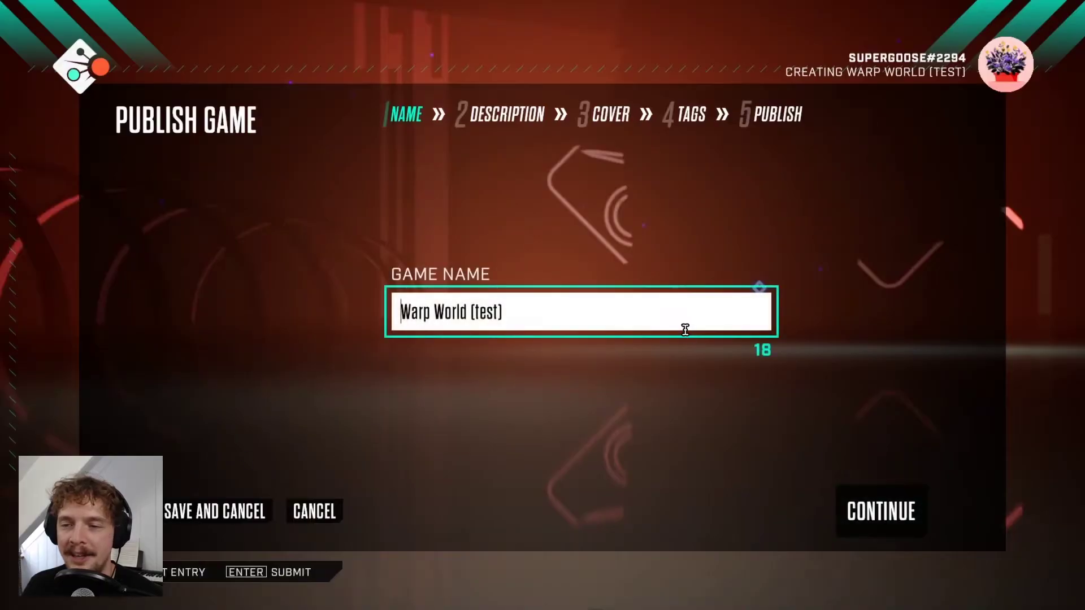
Leave the game description empty and choose the image of animal skeletons by the water as the game's cover.
{"action": "left_click", "coordinate": [857, 511]}
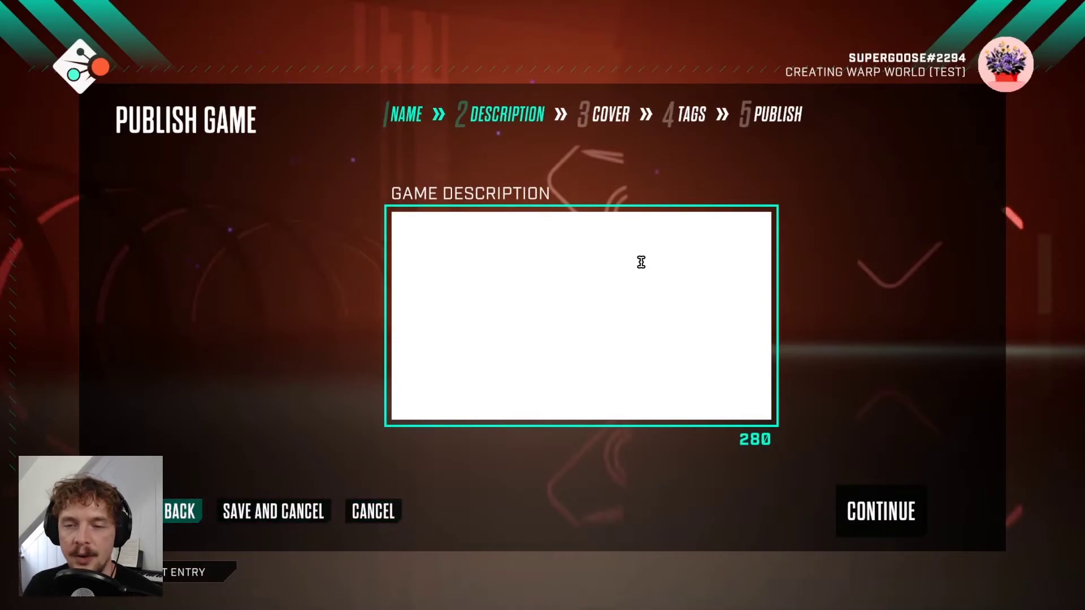
{"action": "left_click", "coordinate": [881, 512]}
{"action": "left_click", "coordinate": [881, 511]}
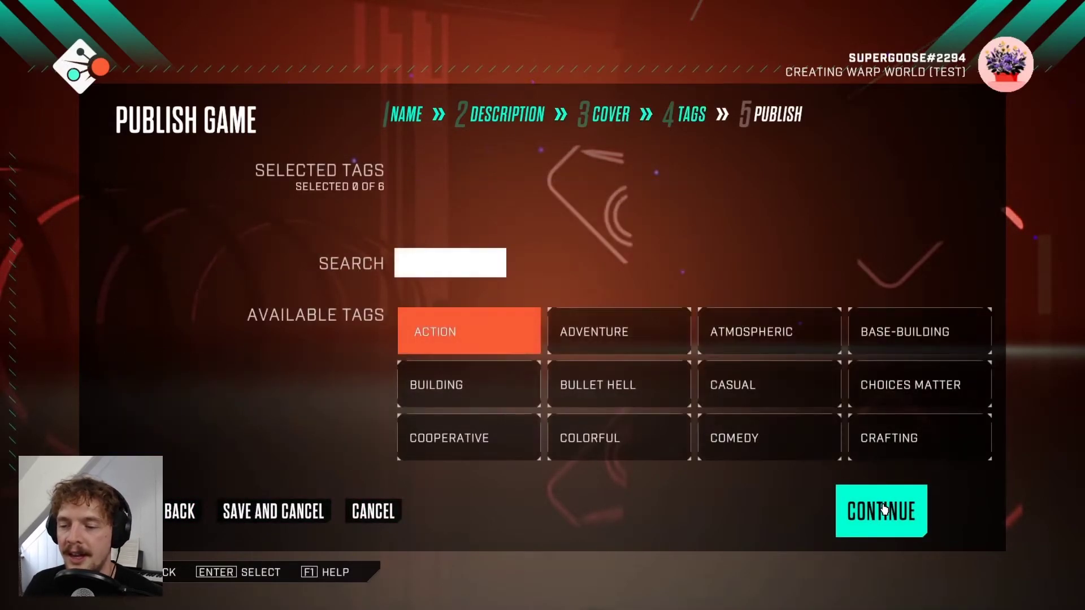
{"action": "left_click", "coordinate": [182, 513]}
{"action": "left_click", "coordinate": [641, 406]}
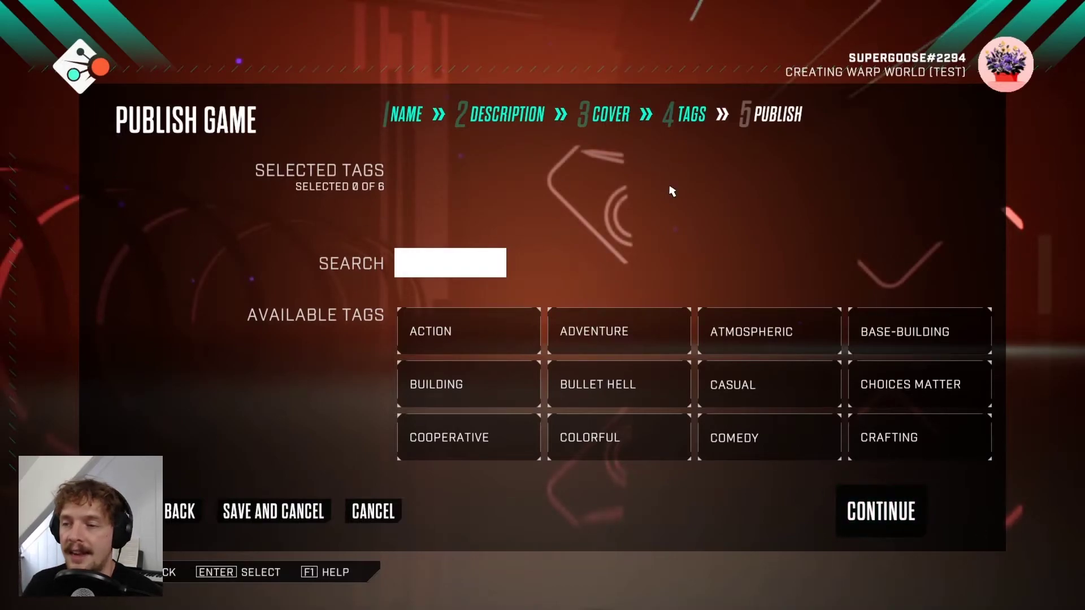
Skip the tags and publish Warp World (test).
{"action": "left_click", "coordinate": [885, 522]}
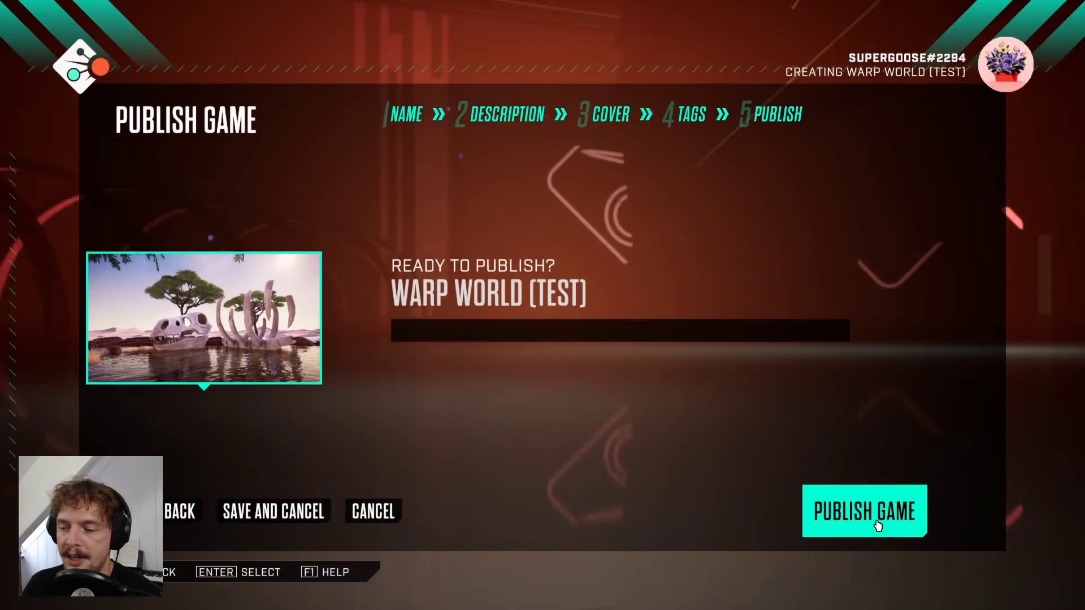
{"action": "left_click", "coordinate": [851, 518]}
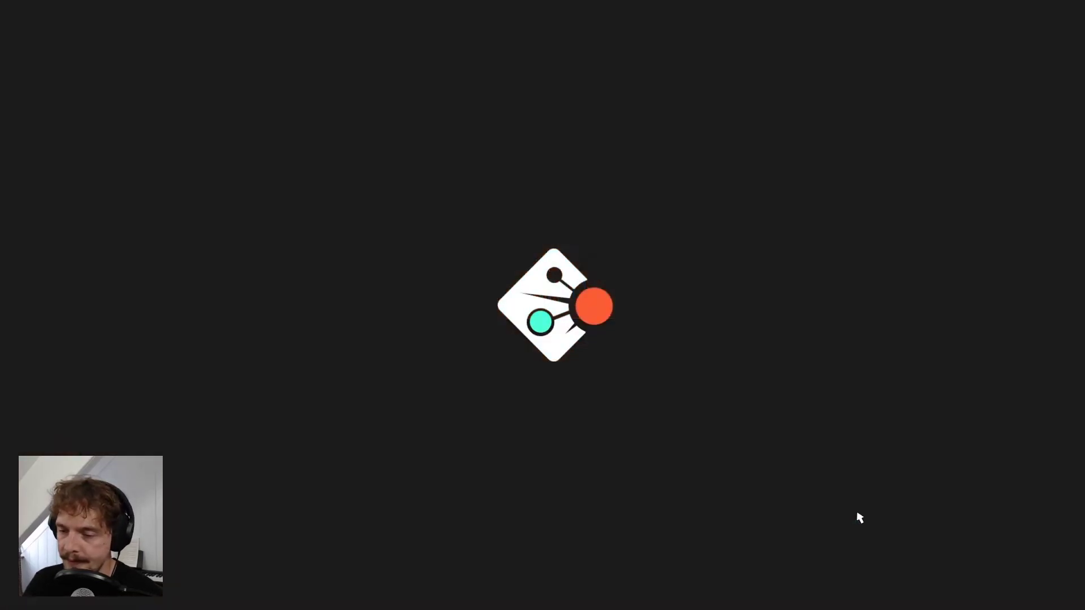